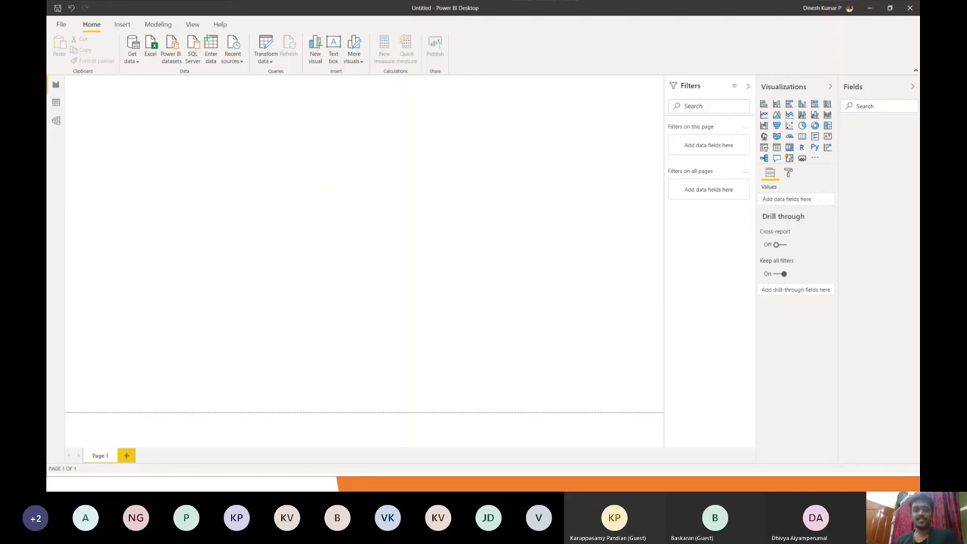
Step: Compare the commands available in the Excel workbook 07-16-2020 with those in Power BI Desktop, including its file options
{"action": "key", "text": "alt+Tab"}
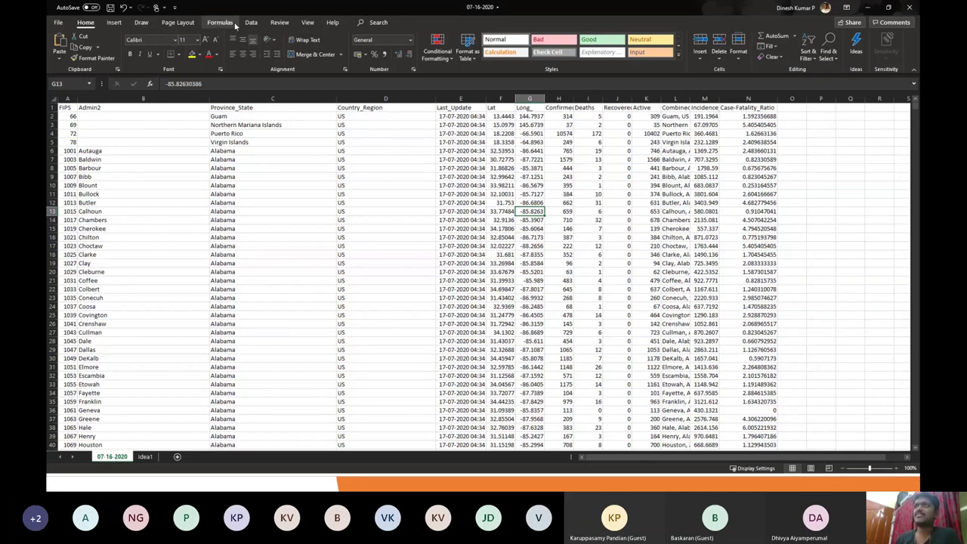
{"action": "scroll", "coordinate": [149, 27], "scroll_direction": "down", "scroll_amount": 1}
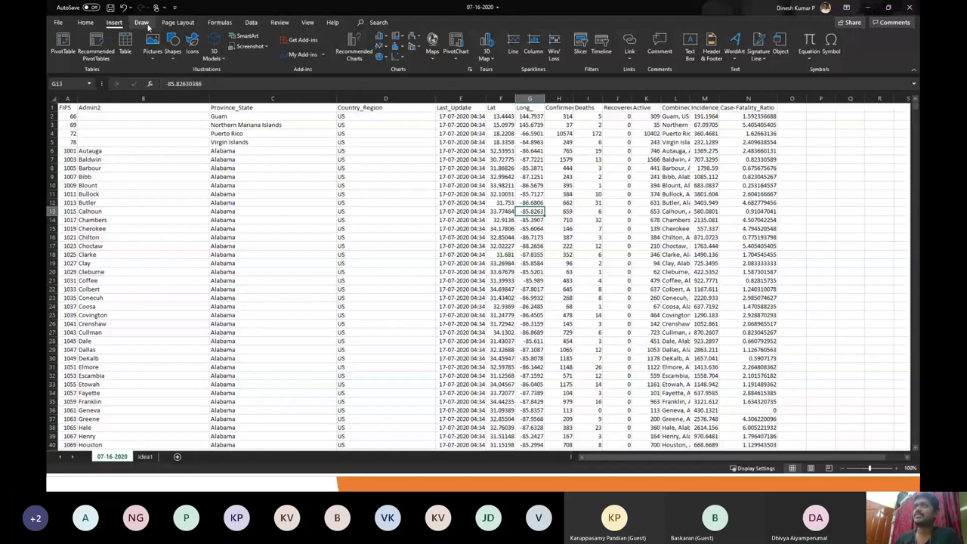
{"action": "key", "text": "alt+Tab"}
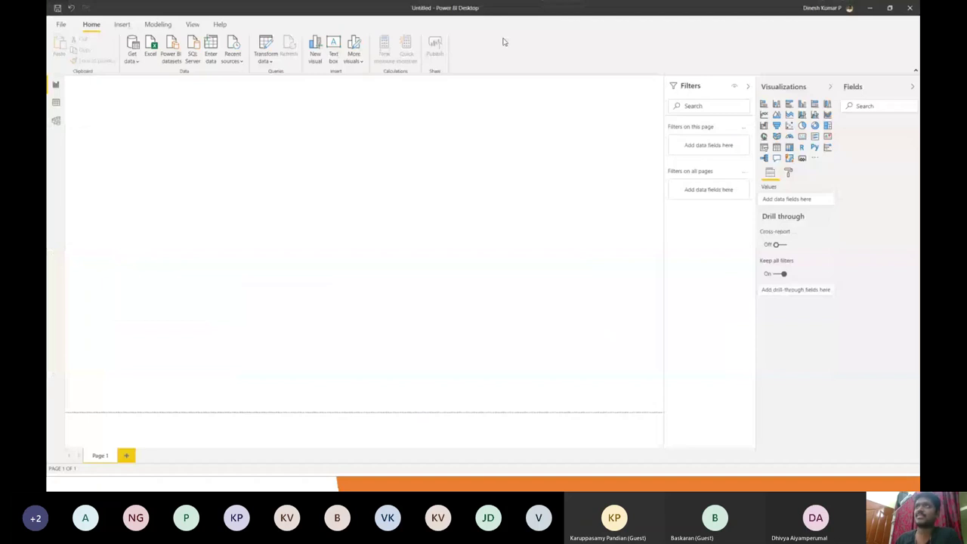
{"action": "left_click", "coordinate": [122, 24]}
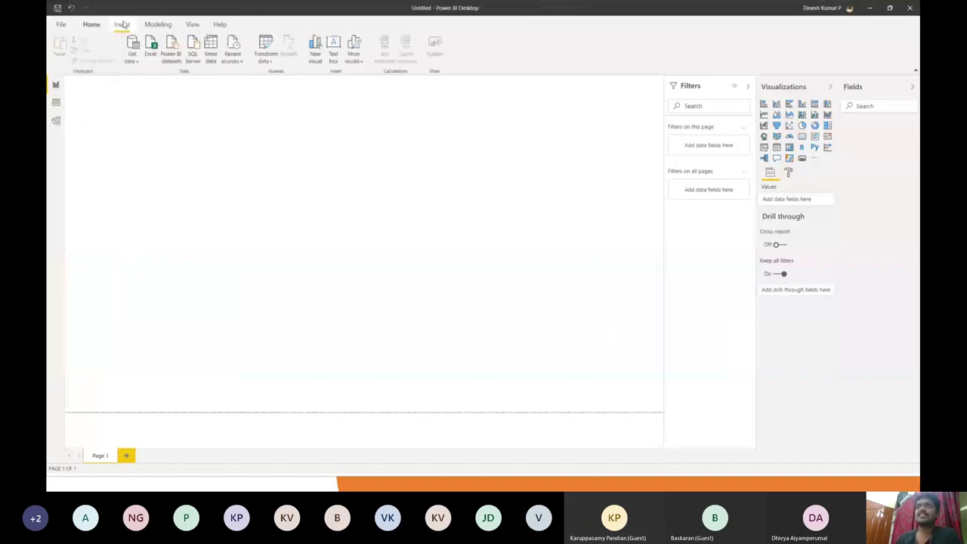
{"action": "left_click", "coordinate": [193, 25]}
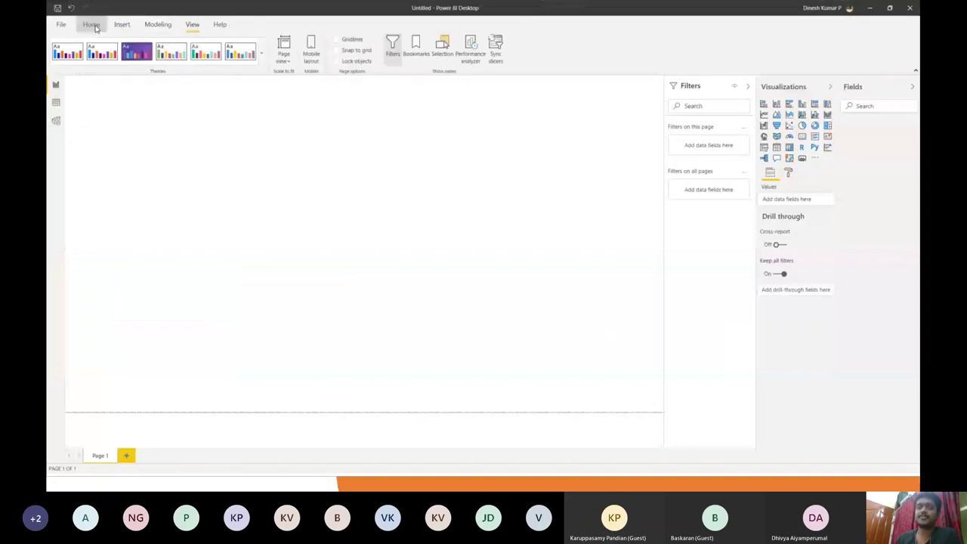
{"action": "left_click", "coordinate": [92, 24]}
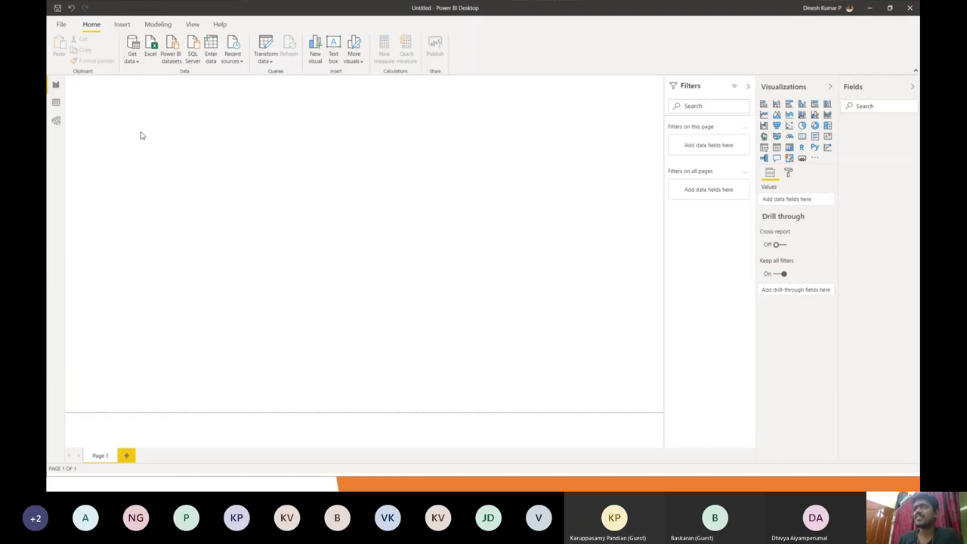
{"action": "left_click", "coordinate": [63, 28]}
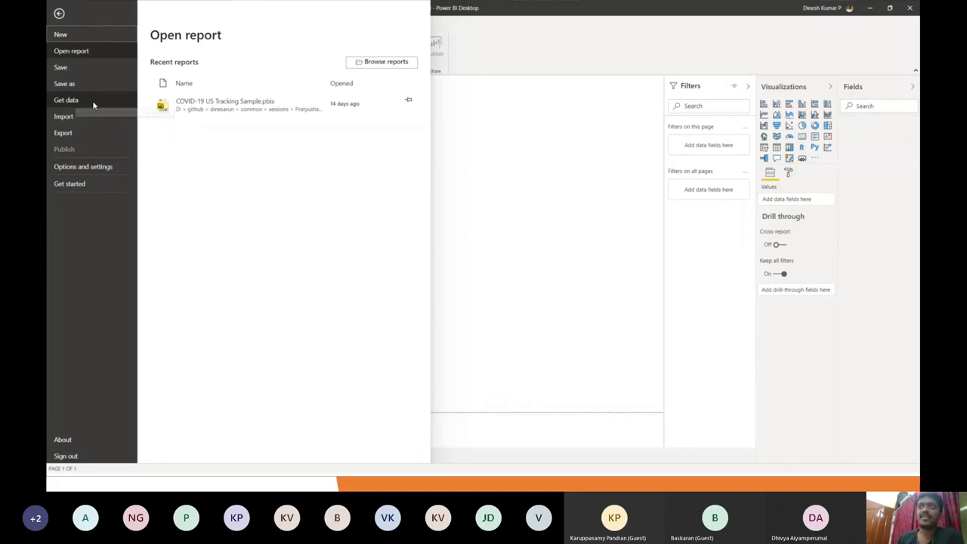
{"action": "left_click", "coordinate": [544, 147]}
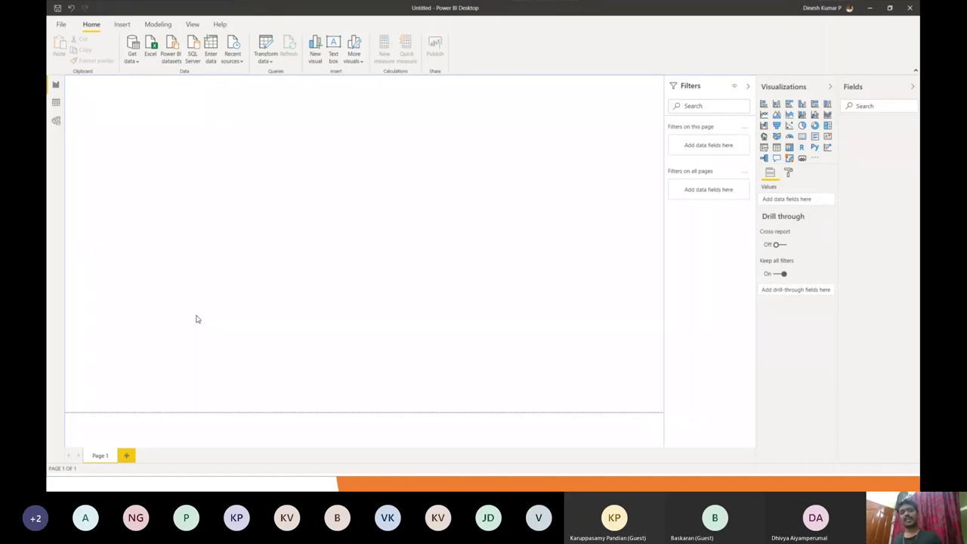
Step: Connect to the Excel workbook 07-16-2020 in the Data_Storytelling_Power BI folder as the data source
{"action": "left_click", "coordinate": [132, 61]}
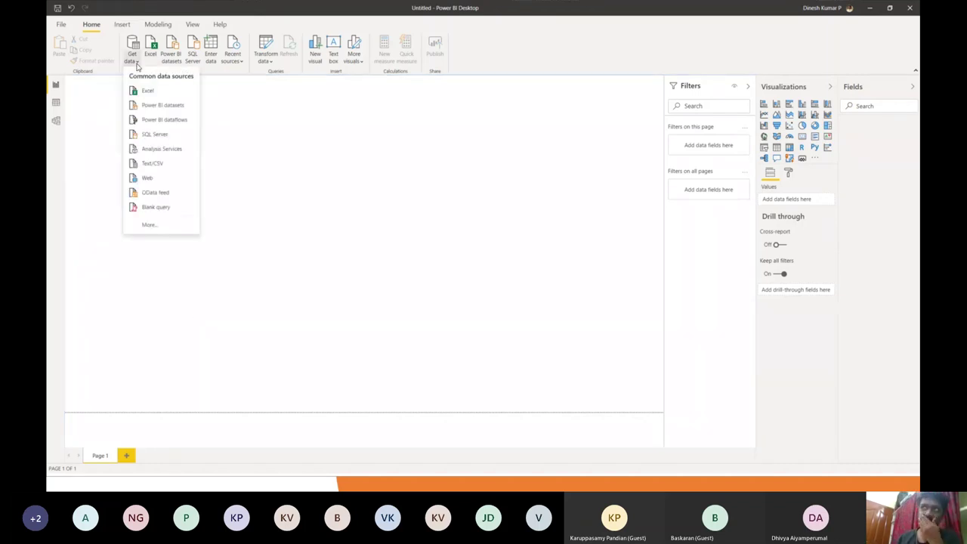
{"action": "left_click", "coordinate": [168, 91]}
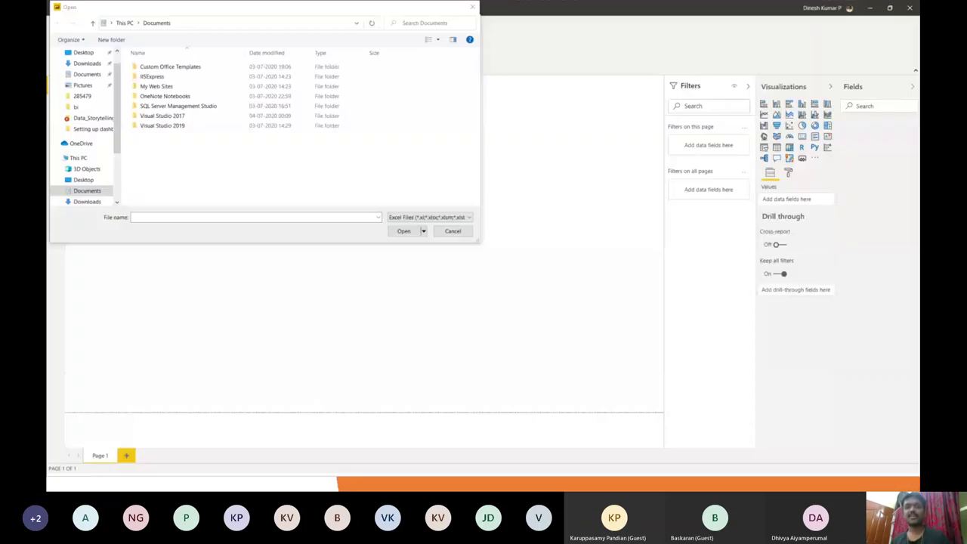
{"action": "left_click", "coordinate": [274, 24]}
{"action": "type", "text": "D:\\github\\dinesarun\\common\\sessions\\ChennaiAzureUserGroup\\Data_Storytelling_Power BI"}
{"action": "key", "text": "Return"}
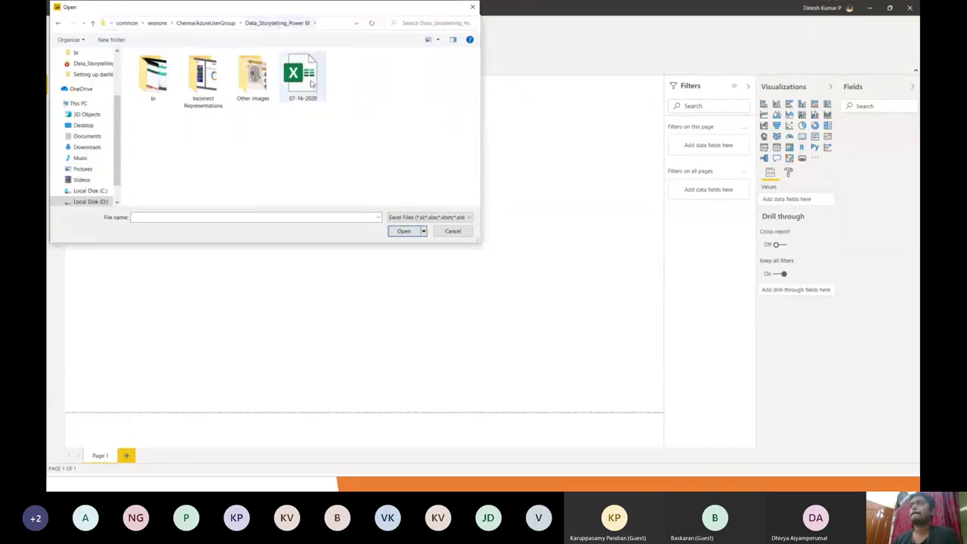
{"action": "left_click", "coordinate": [310, 89]}
{"action": "double_click", "coordinate": [310, 89]}
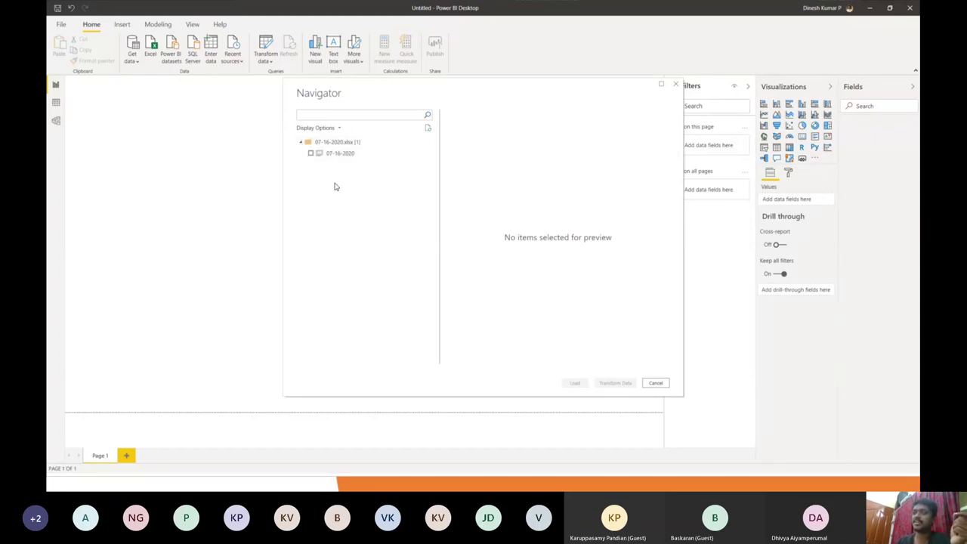
Step: Choose the 07-16-2020 table, preview its columns, and open it for transformation in Power Query Editor
{"action": "left_click", "coordinate": [310, 153]}
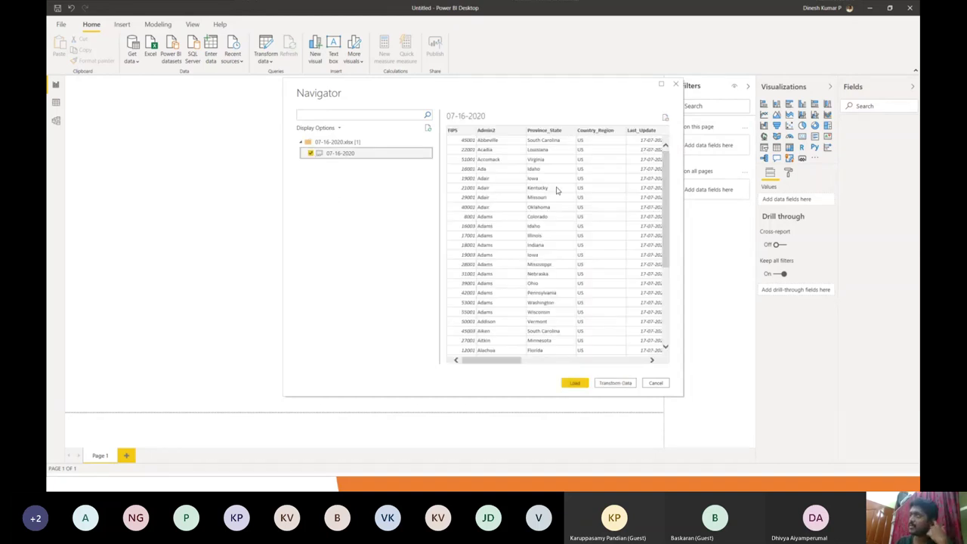
{"action": "mouse_move", "coordinate": [514, 361]}
{"action": "left_mouse_down"}
{"action": "mouse_move", "coordinate": [634, 362]}
{"action": "mouse_move", "coordinate": [486, 363]}
{"action": "mouse_move", "coordinate": [609, 367]}
{"action": "mouse_move", "coordinate": [500, 368]}
{"action": "left_mouse_up"}
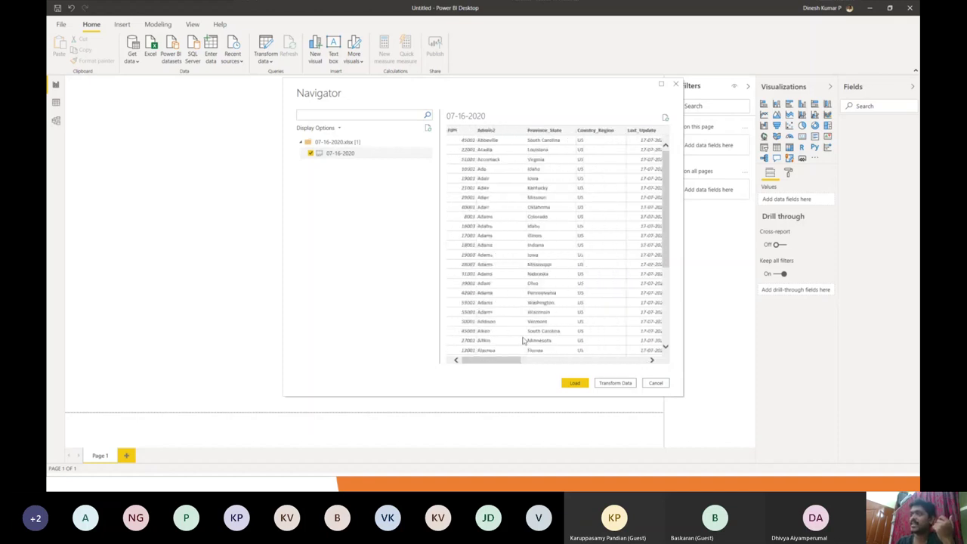
{"action": "left_click", "coordinate": [660, 84]}
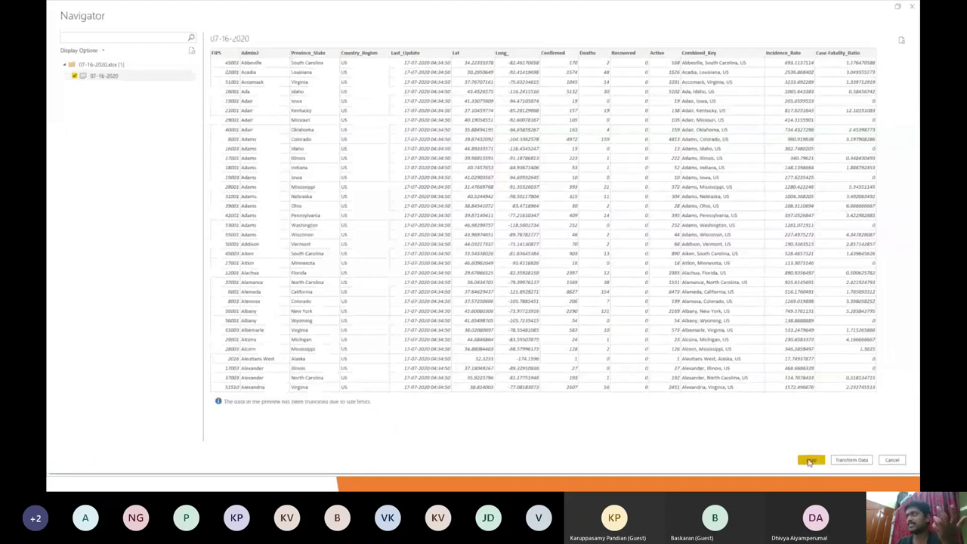
{"action": "left_click", "coordinate": [854, 460]}
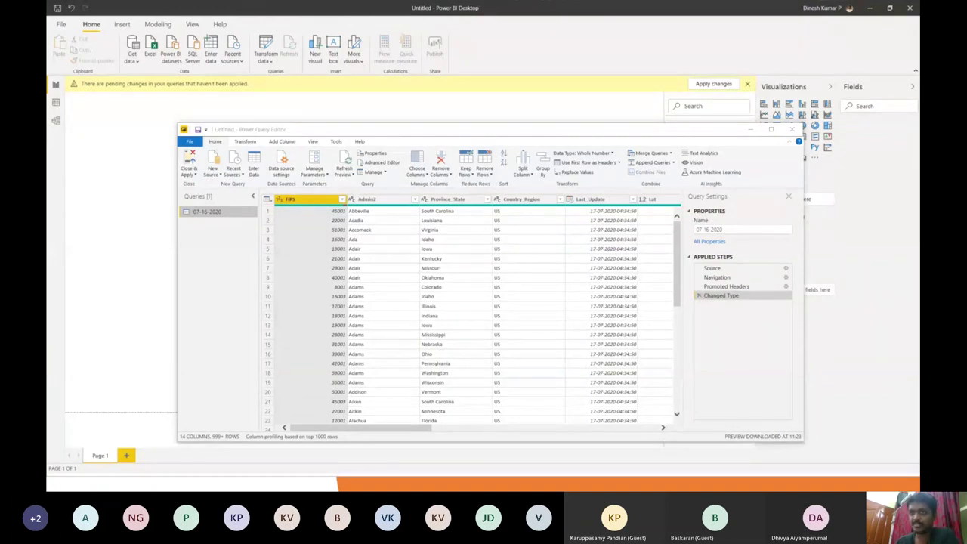
{"action": "left_click", "coordinate": [372, 292]}
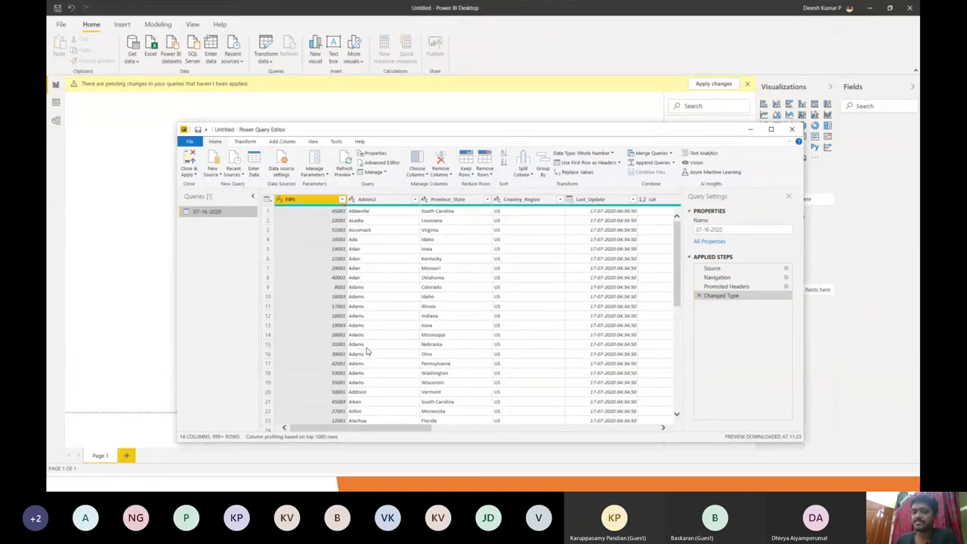
{"action": "left_click", "coordinate": [772, 130]}
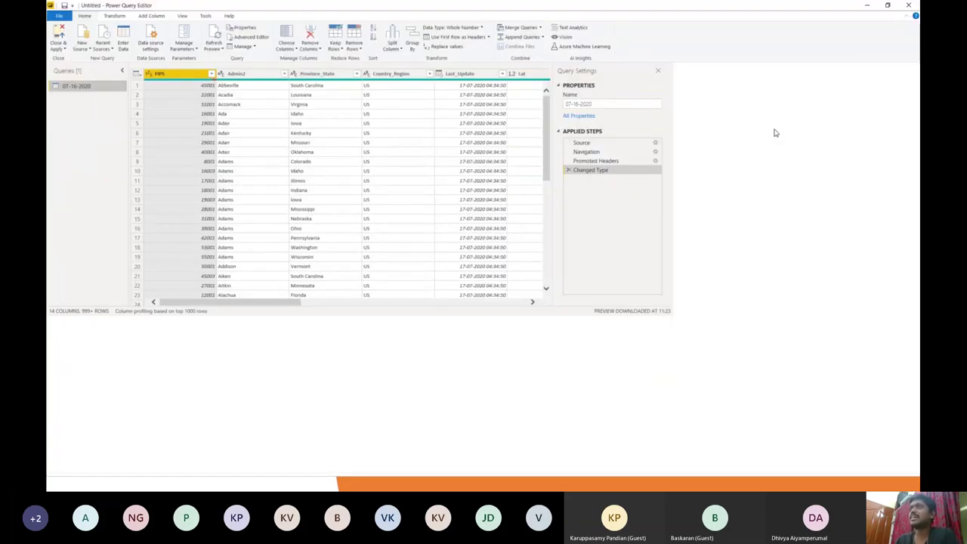
{"action": "left_click_drag", "start_coordinate": [423, 5], "coordinate": [285, 70]}
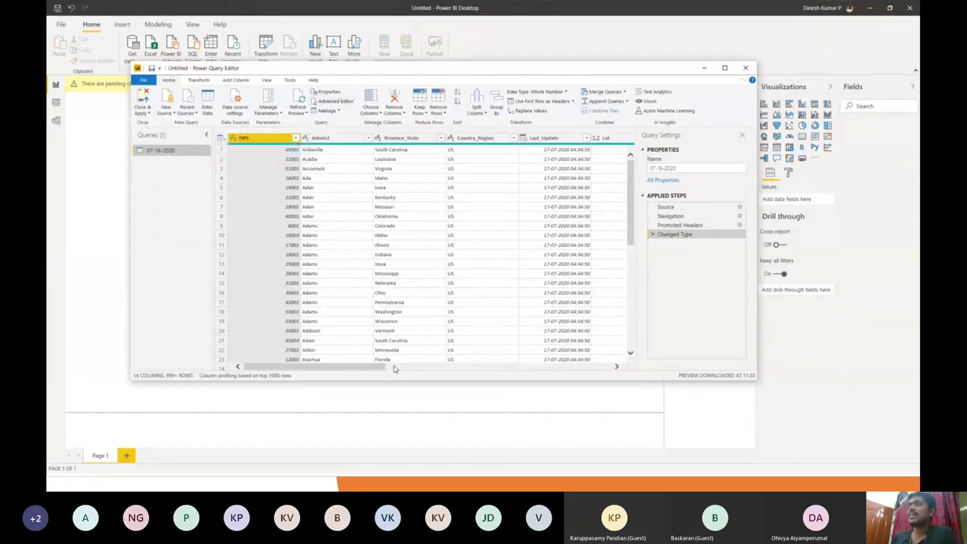
{"action": "left_click_drag", "start_coordinate": [349, 372], "coordinate": [393, 369]}
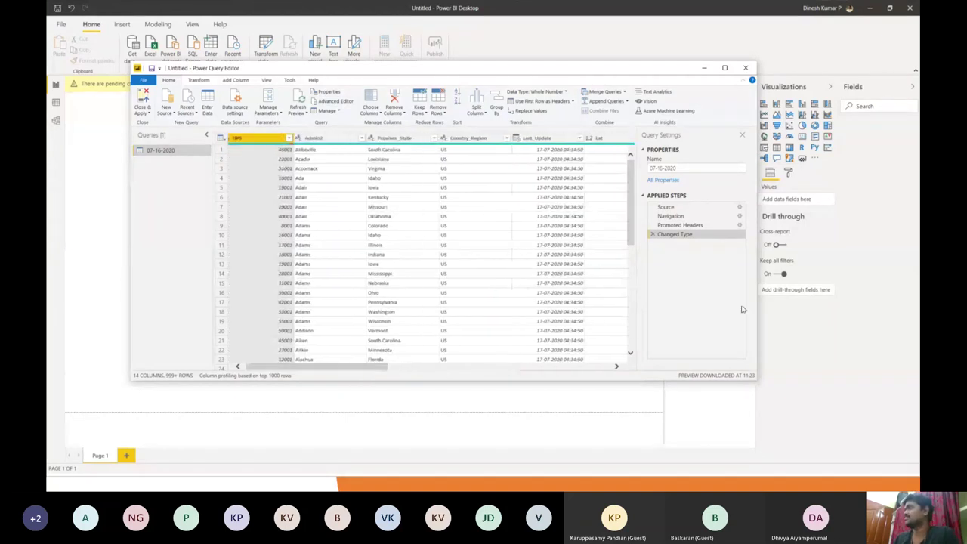
Step: Examine the query editor's commands for transforming existing columns and adding new ones, including the AI insights options
{"action": "left_click", "coordinate": [200, 81]}
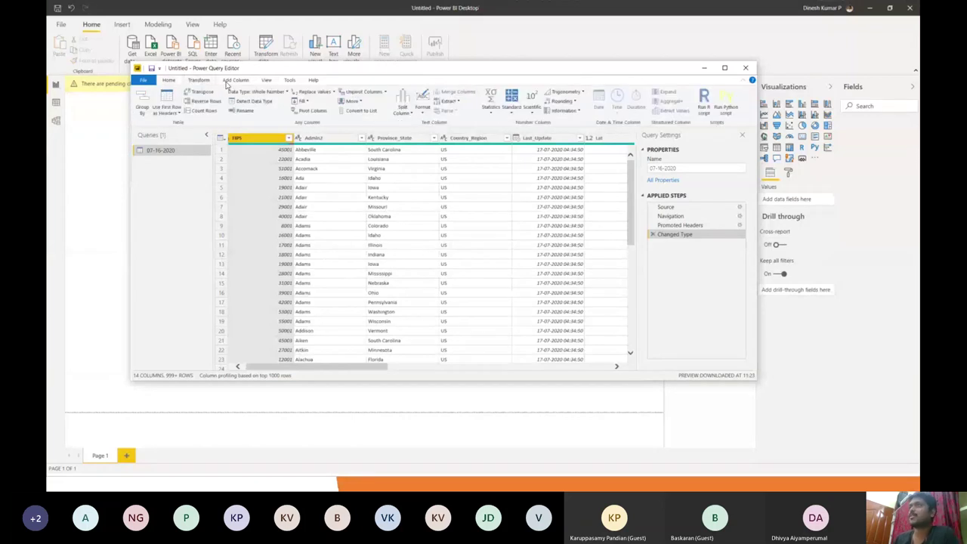
{"action": "left_click", "coordinate": [234, 80]}
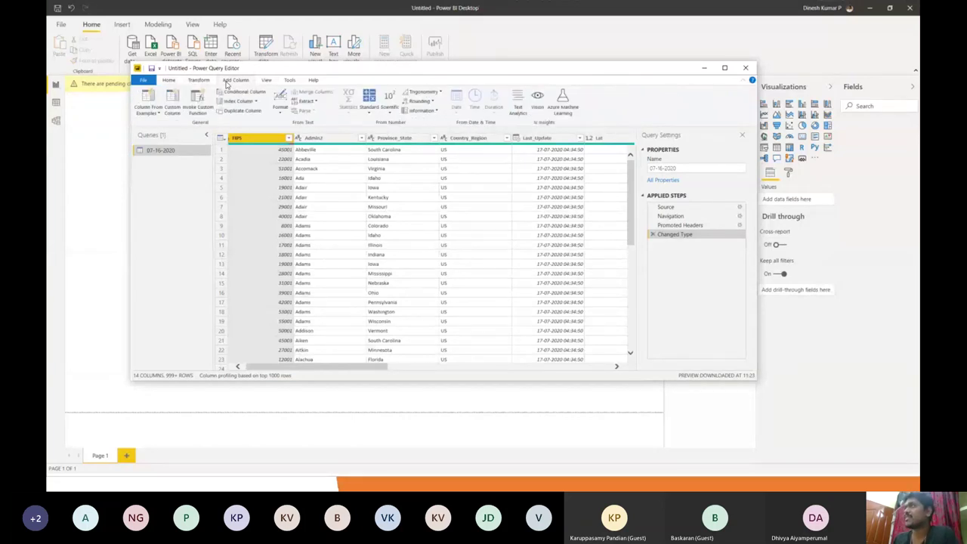
{"action": "left_click", "coordinate": [199, 81]}
{"action": "left_click", "coordinate": [243, 79]}
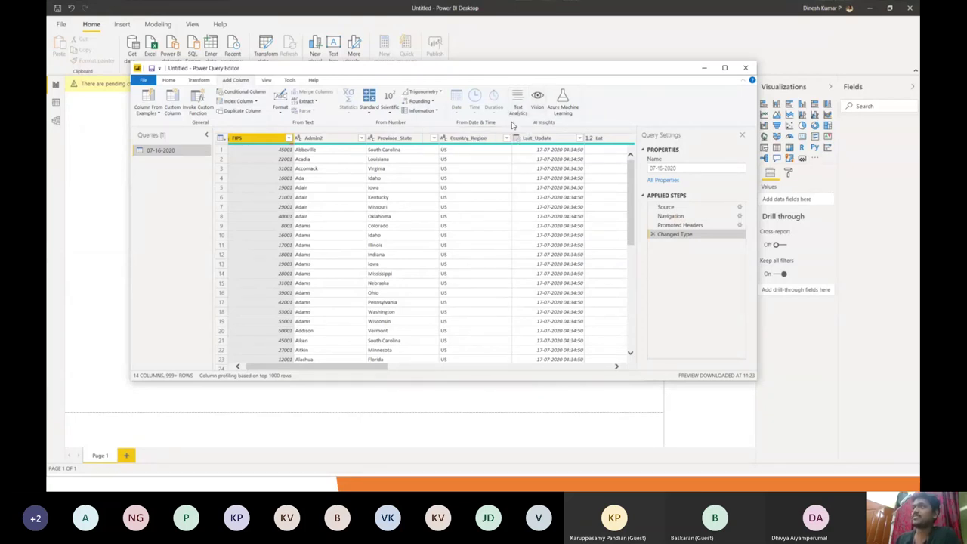
{"action": "left_click", "coordinate": [436, 150]}
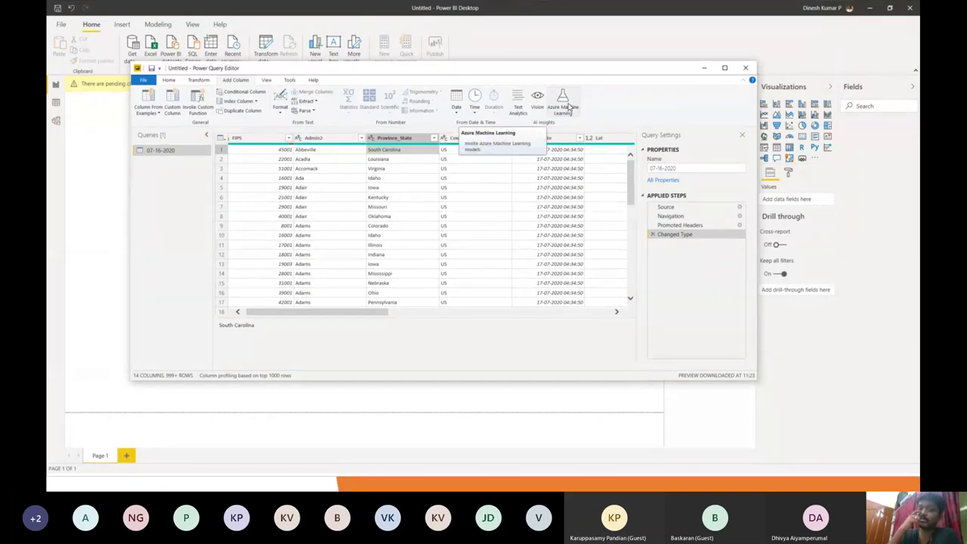
{"action": "left_click_drag", "start_coordinate": [361, 313], "coordinate": [319, 312]}
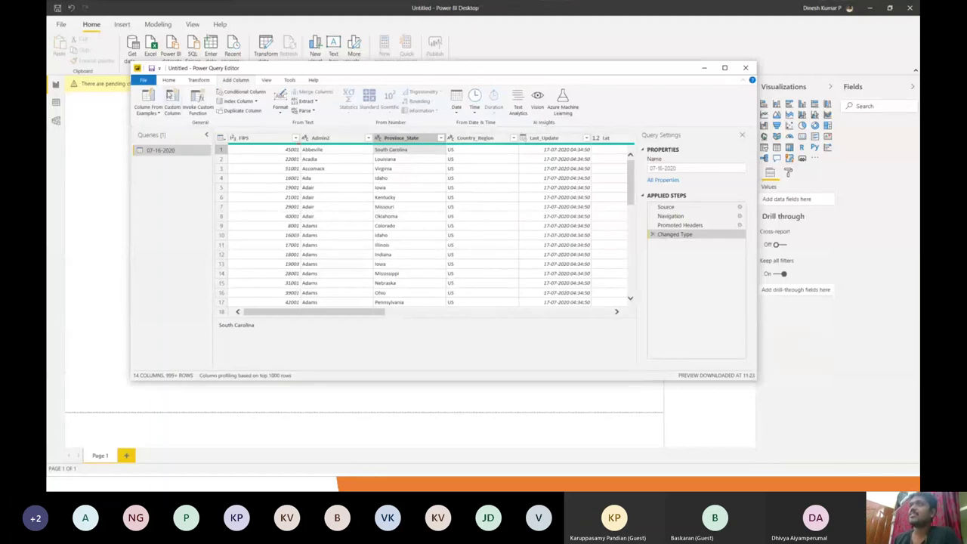
{"action": "left_click", "coordinate": [201, 80]}
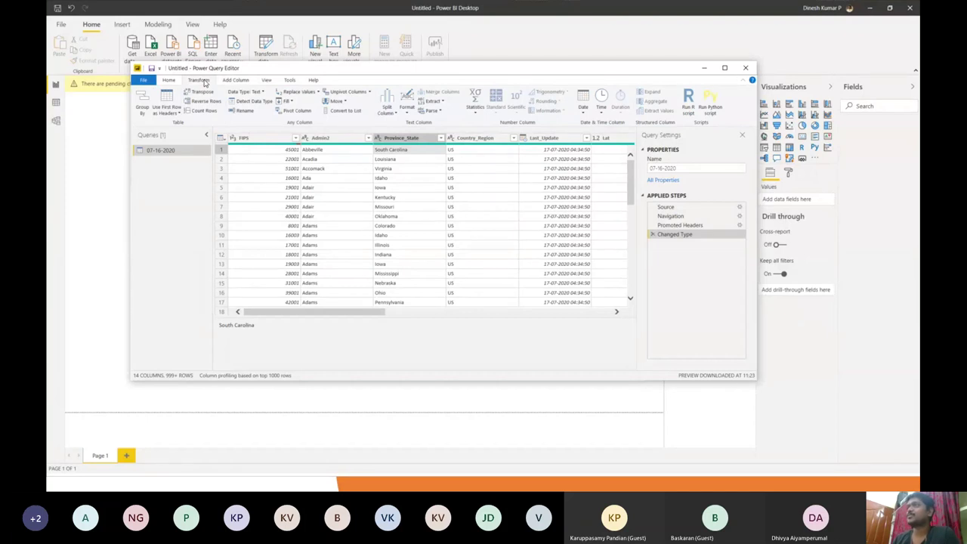
{"action": "left_click", "coordinate": [179, 80]}
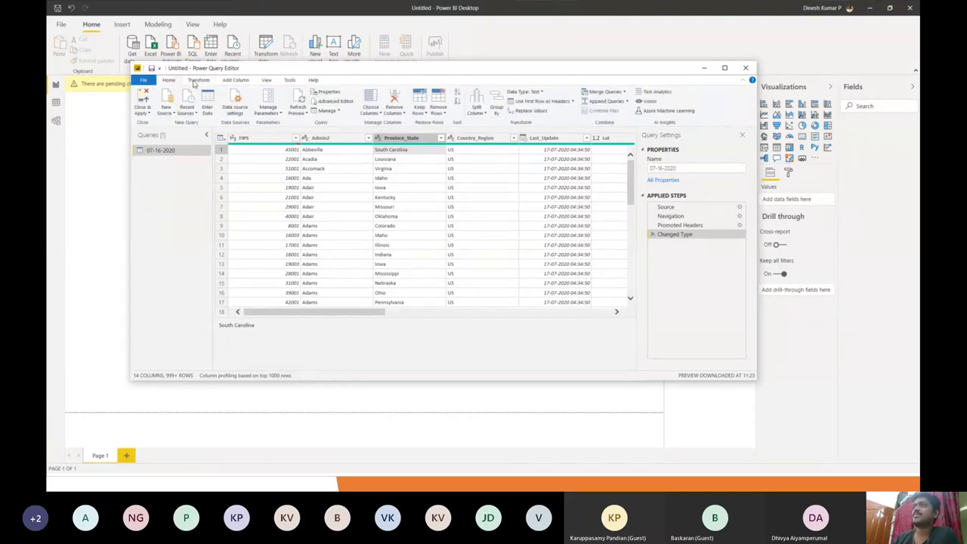
{"action": "left_click", "coordinate": [202, 81]}
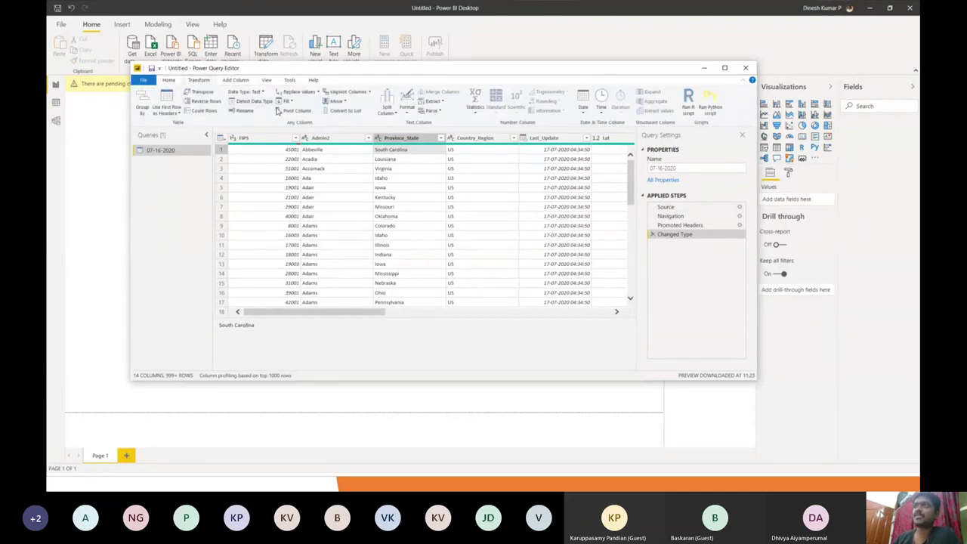
{"action": "left_click", "coordinate": [243, 81]}
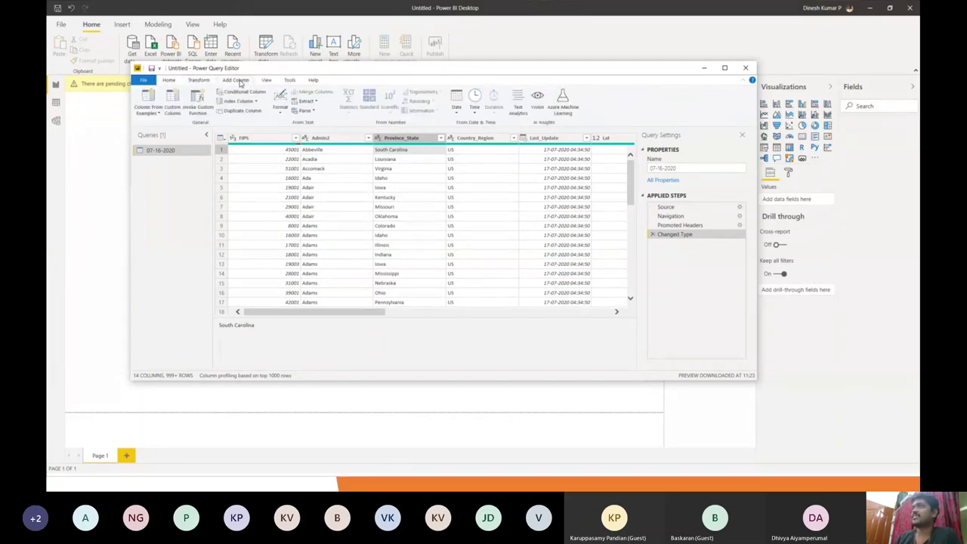
{"action": "left_click", "coordinate": [198, 83]}
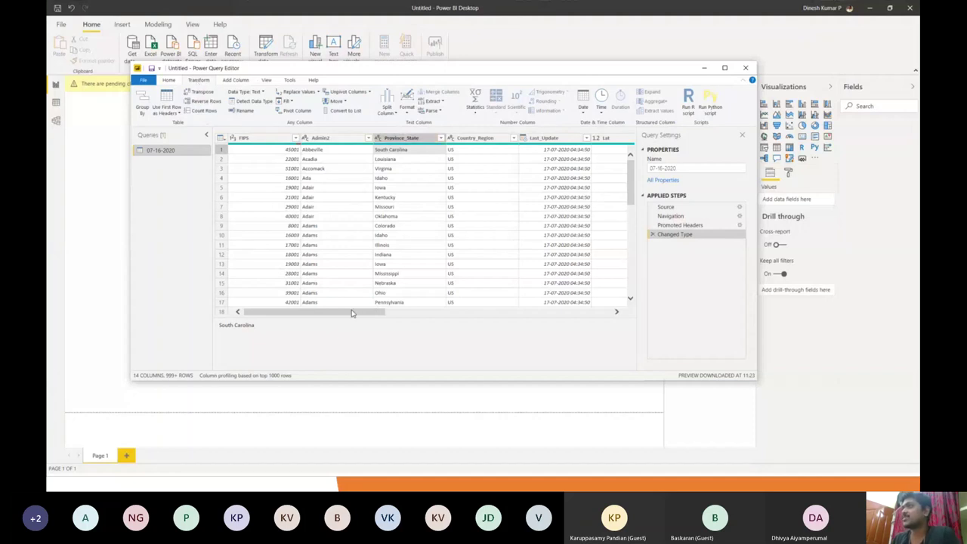
Step: Reduce the Last_Update column to its date part with the Date Only transformation
{"action": "left_click_drag", "start_coordinate": [351, 316], "coordinate": [398, 317]}
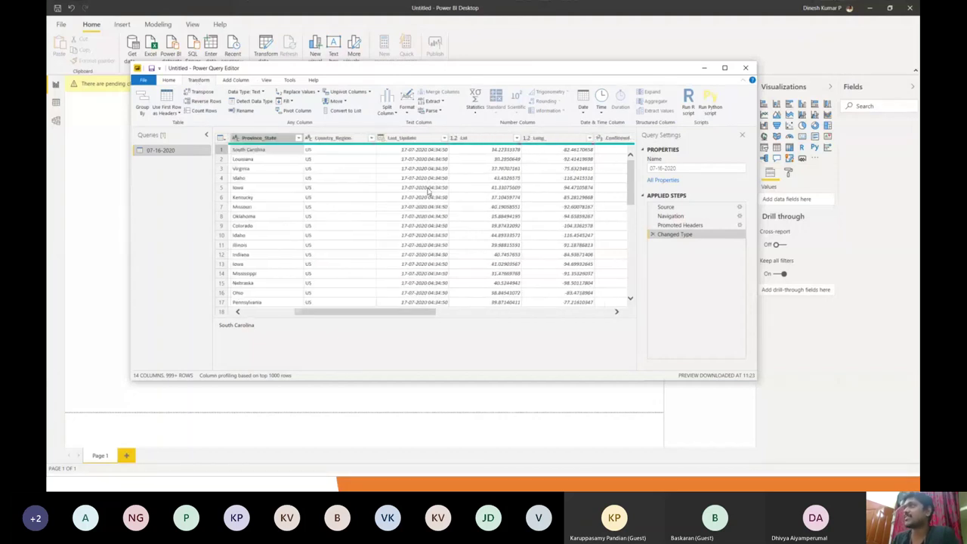
{"action": "left_click", "coordinate": [423, 141]}
{"action": "left_click", "coordinate": [444, 139]}
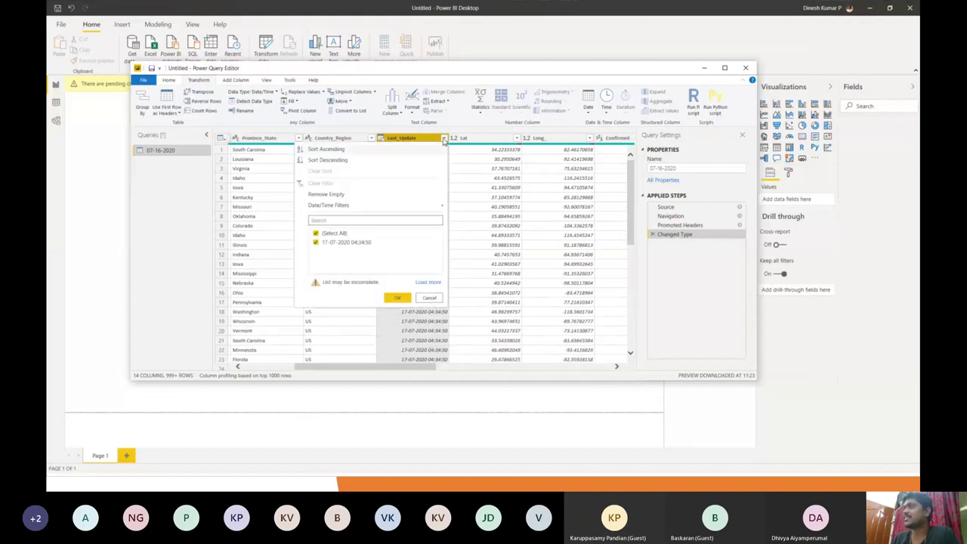
{"action": "left_click", "coordinate": [444, 140]}
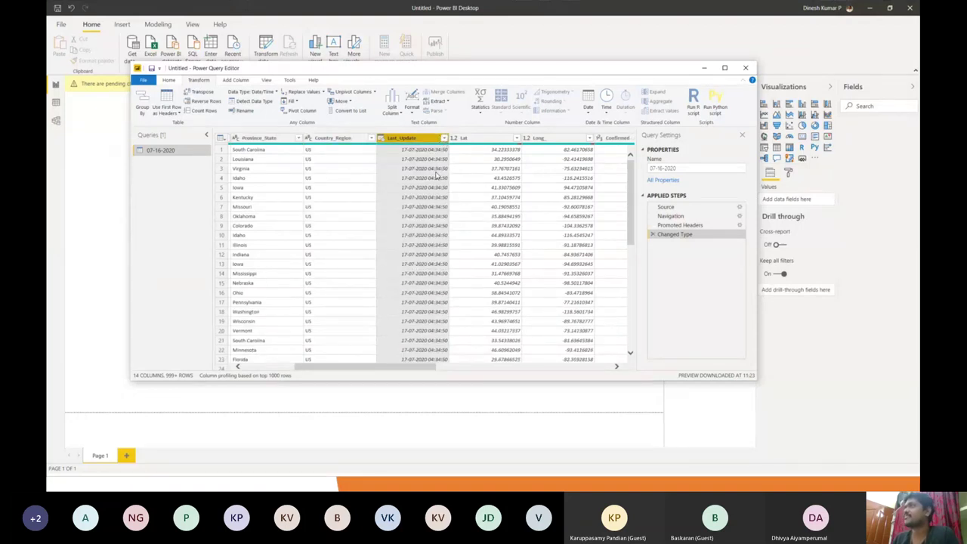
{"action": "left_click", "coordinate": [588, 111]}
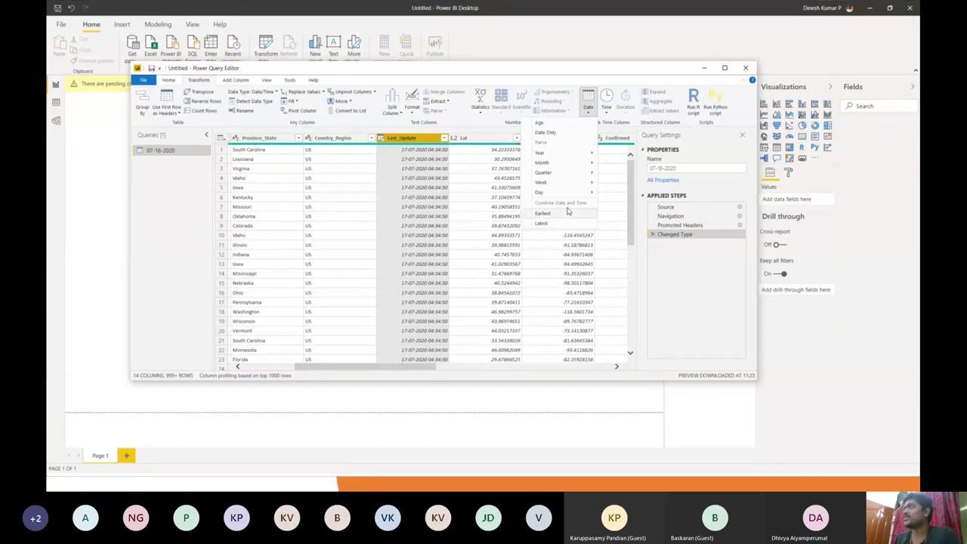
{"action": "left_click", "coordinate": [546, 134]}
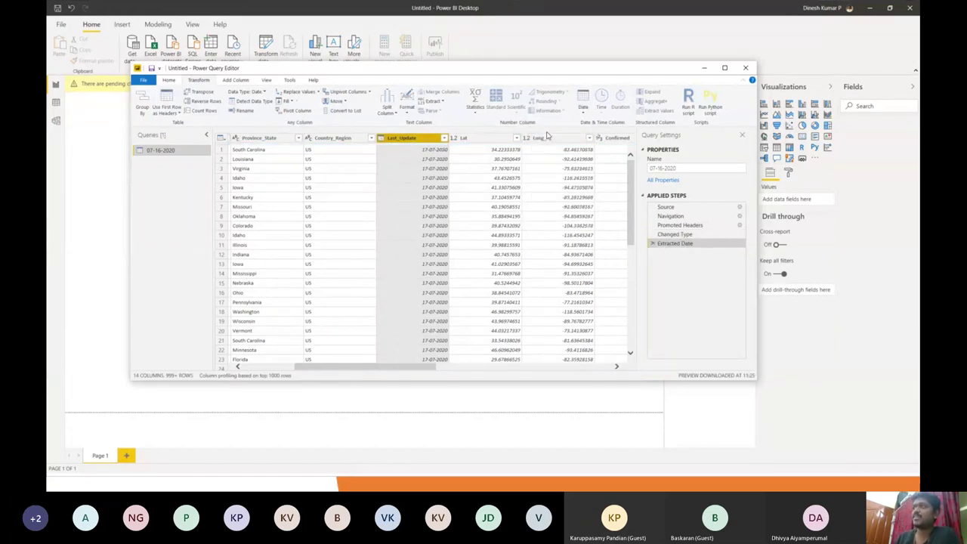
Step: Compare the Last_Update column at the Changed Type and Extracted Date applied steps
{"action": "left_click_drag", "start_coordinate": [399, 371], "coordinate": [354, 374]}
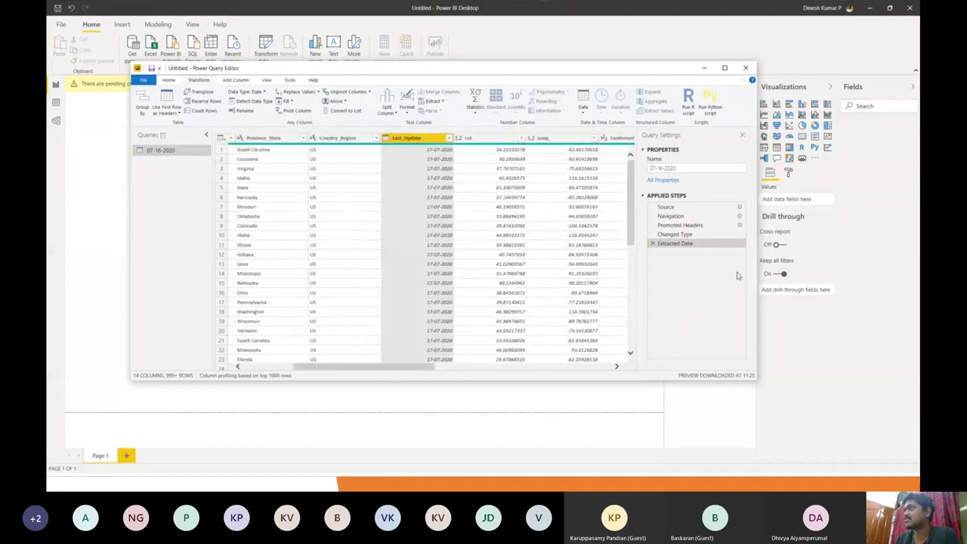
{"action": "left_click", "coordinate": [675, 234]}
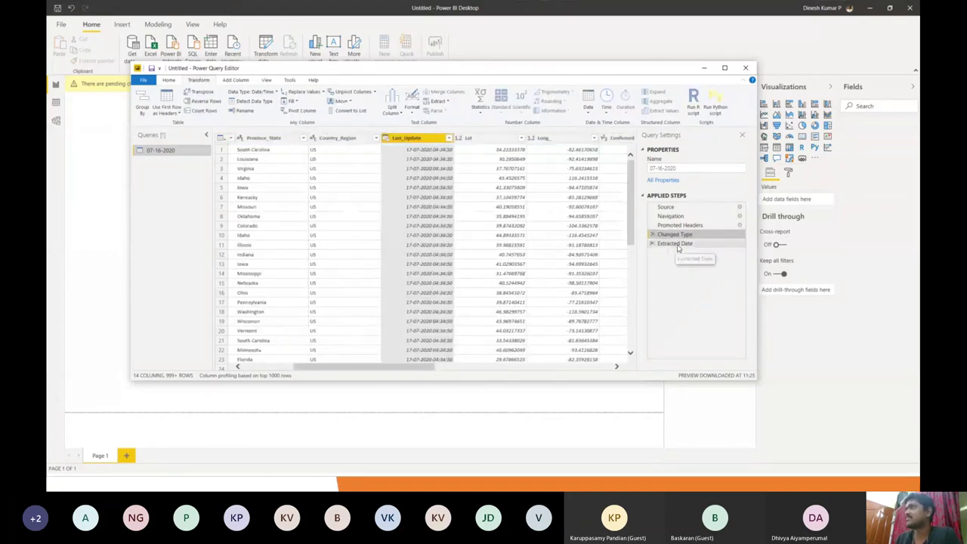
{"action": "left_click", "coordinate": [678, 243]}
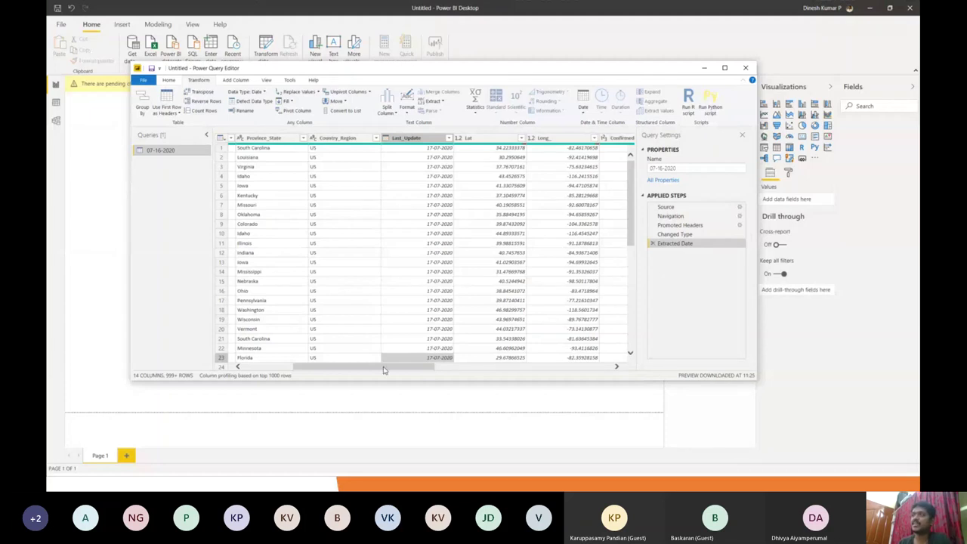
{"action": "left_click", "coordinate": [407, 138]}
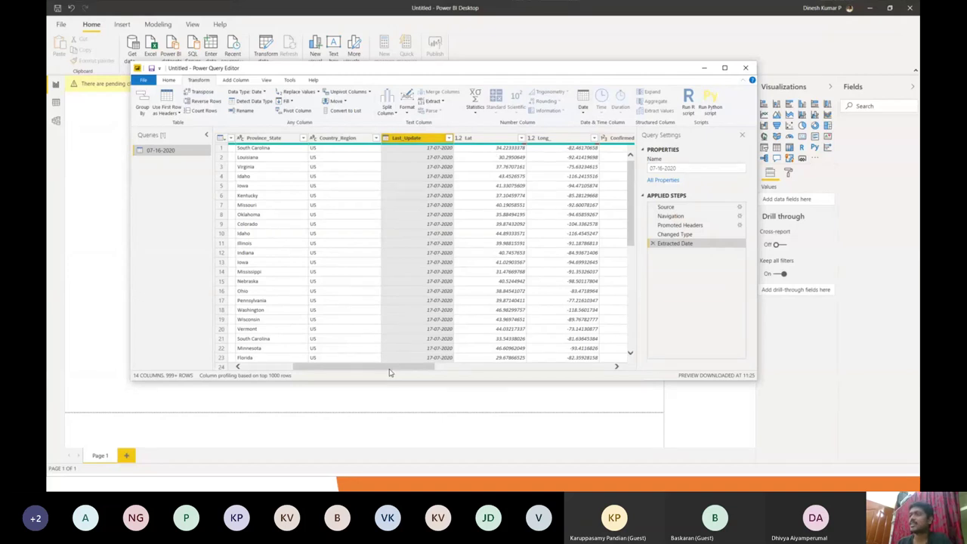
Step: Split the Combined_Key column by the comma delimiter at each occurrence
{"action": "left_click_drag", "start_coordinate": [390, 373], "coordinate": [430, 372]}
{"action": "left_click", "coordinate": [378, 141]}
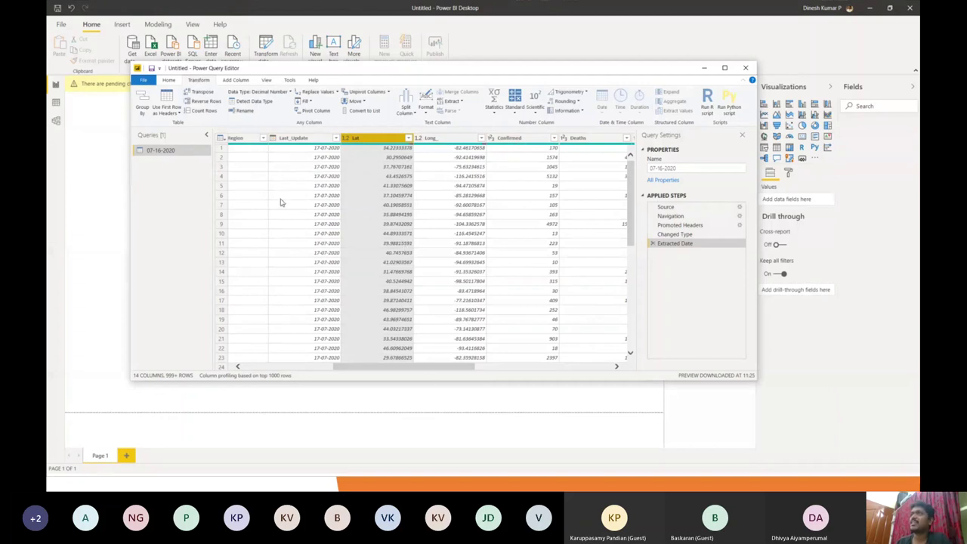
{"action": "left_click_drag", "start_coordinate": [430, 375], "coordinate": [558, 371]}
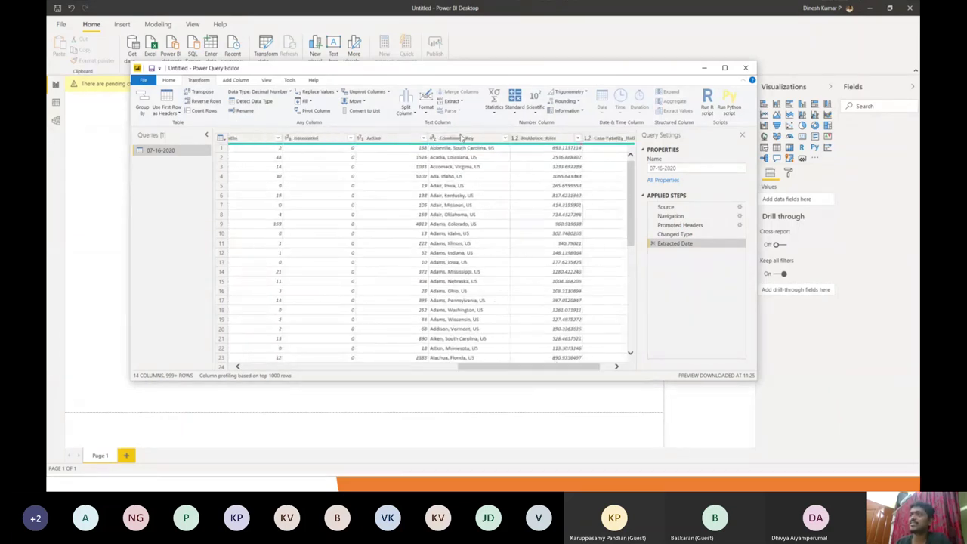
{"action": "left_click", "coordinate": [461, 138]}
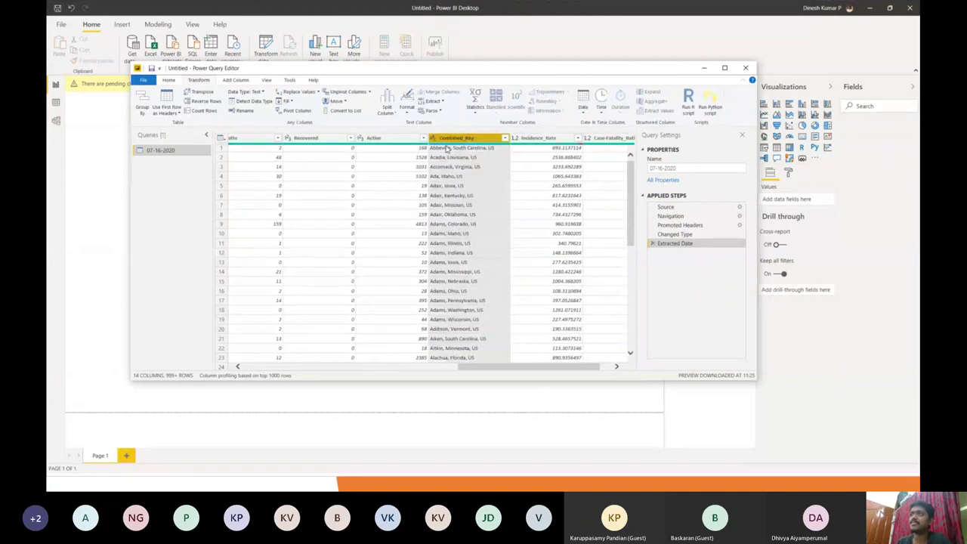
{"action": "left_click", "coordinate": [392, 117]}
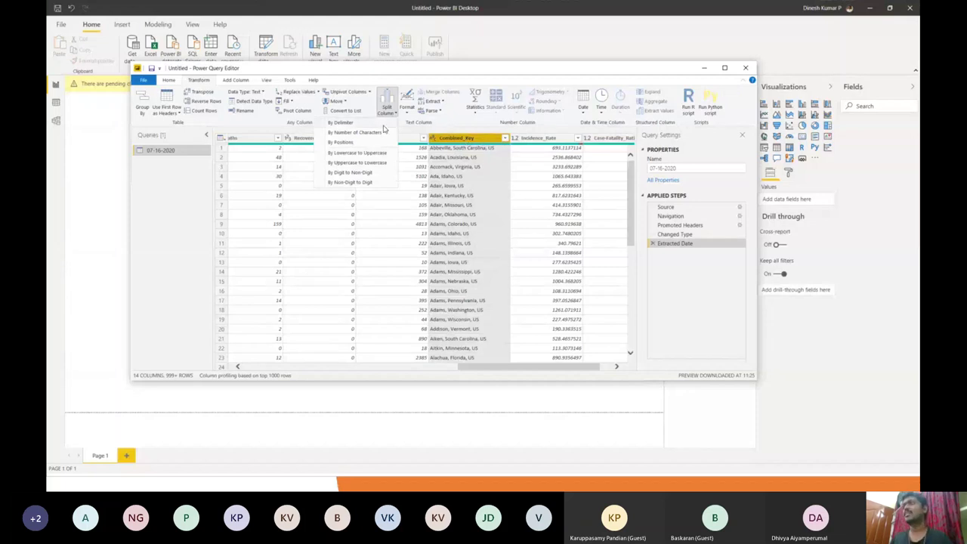
{"action": "left_click", "coordinate": [348, 125]}
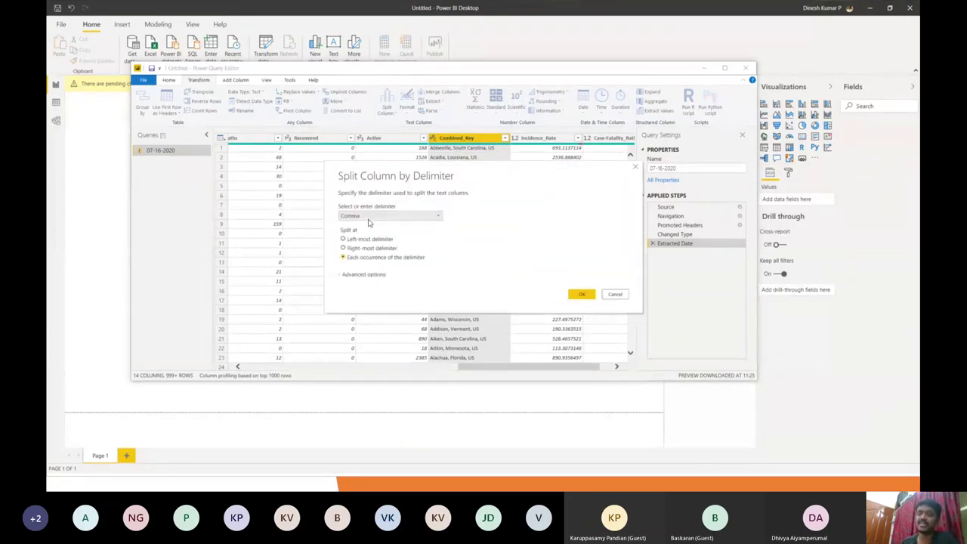
{"action": "left_click", "coordinate": [581, 295]}
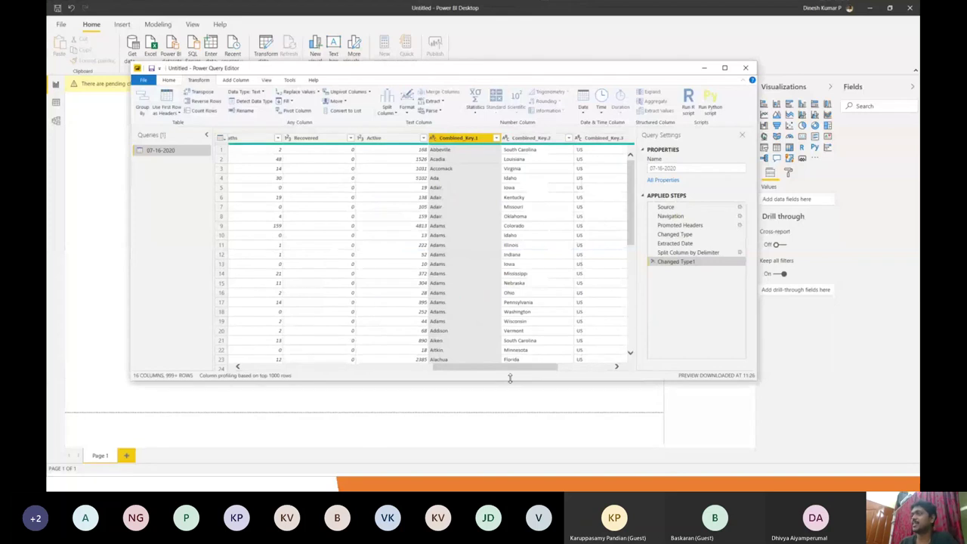
Step: Review the split Combined_Key columns, glance at the source worksheet in Excel, and return to the query's other columns
{"action": "scroll", "coordinate": [453, 351], "scroll_direction": "right", "scroll_amount": 3}
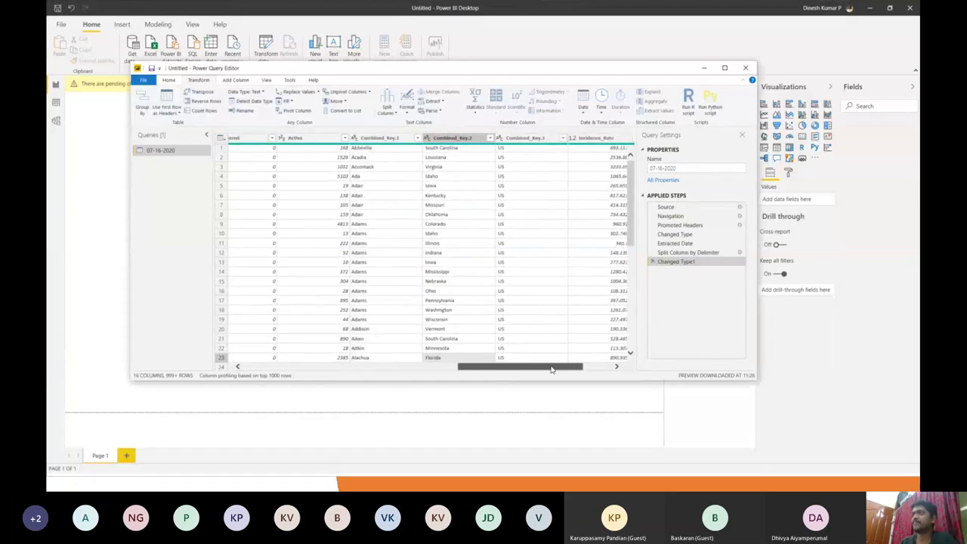
{"action": "left_click", "coordinate": [383, 204]}
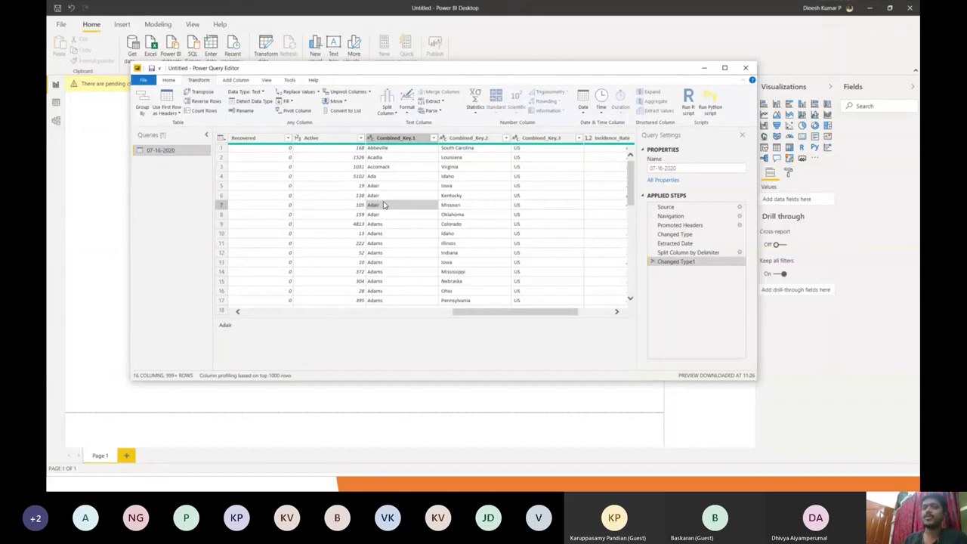
{"action": "scroll", "coordinate": [498, 315], "scroll_direction": "right", "scroll_amount": 1}
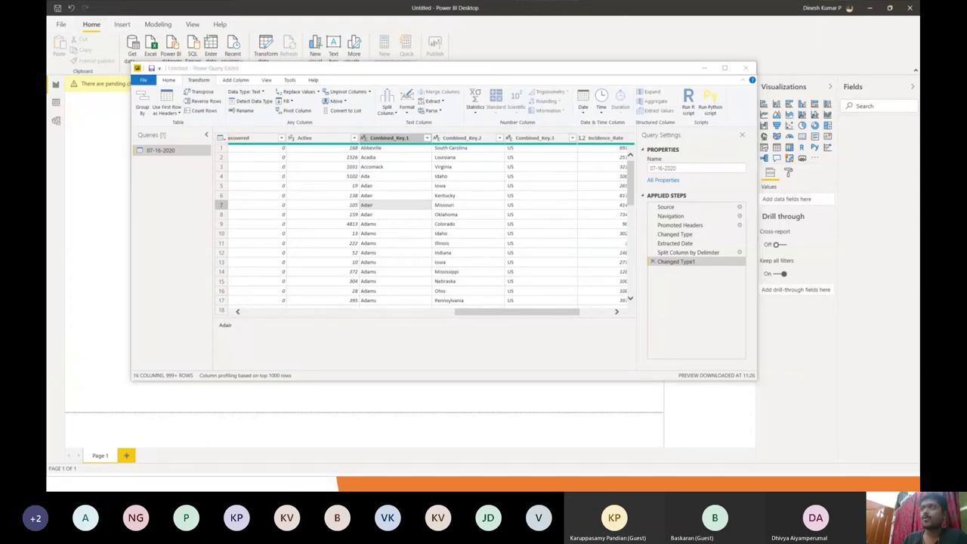
{"action": "key", "text": "alt+Tab"}
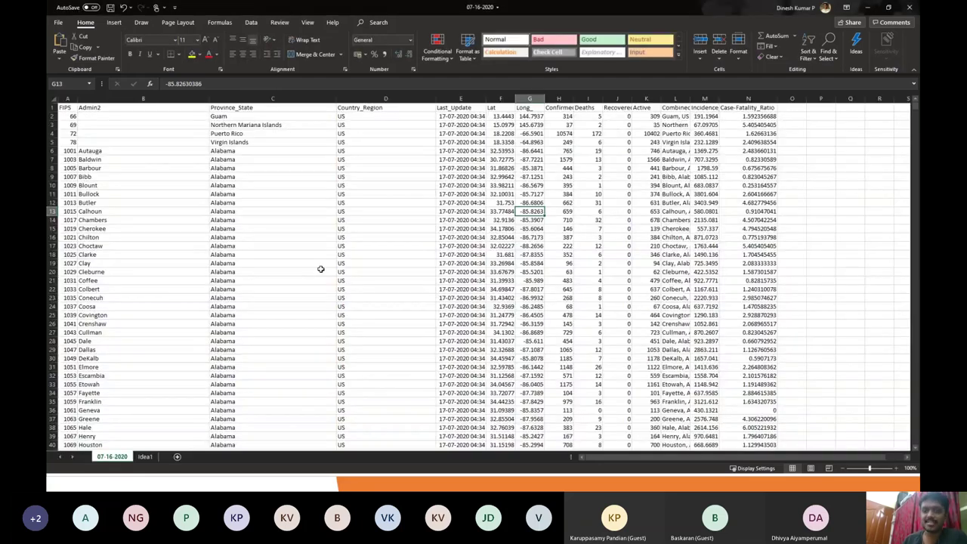
{"action": "left_click", "coordinate": [870, 7]}
{"action": "mouse_move", "coordinate": [480, 310]}
{"action": "left_mouse_down"}
{"action": "mouse_move", "coordinate": [522, 315]}
{"action": "mouse_move", "coordinate": [492, 315]}
{"action": "left_mouse_up"}
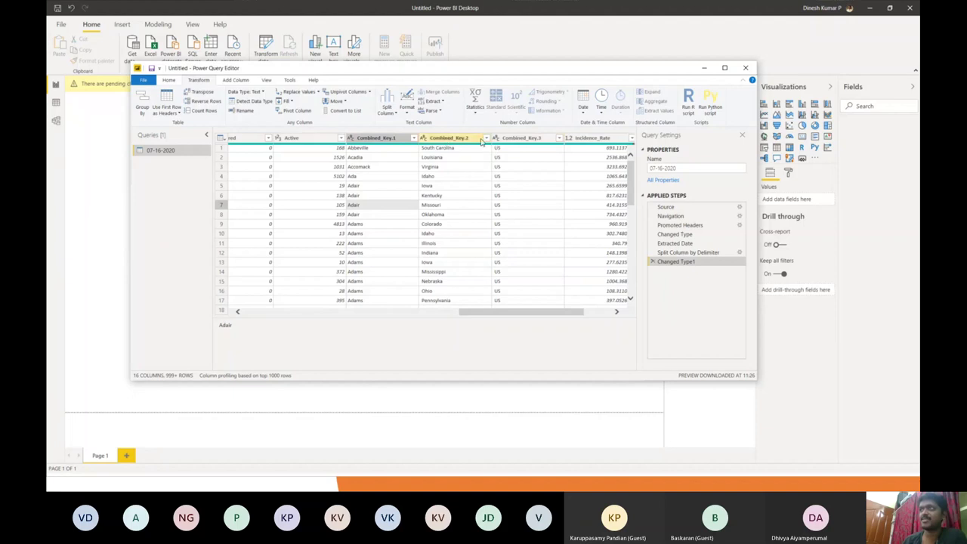
{"action": "left_click_drag", "start_coordinate": [505, 312], "coordinate": [369, 308]}
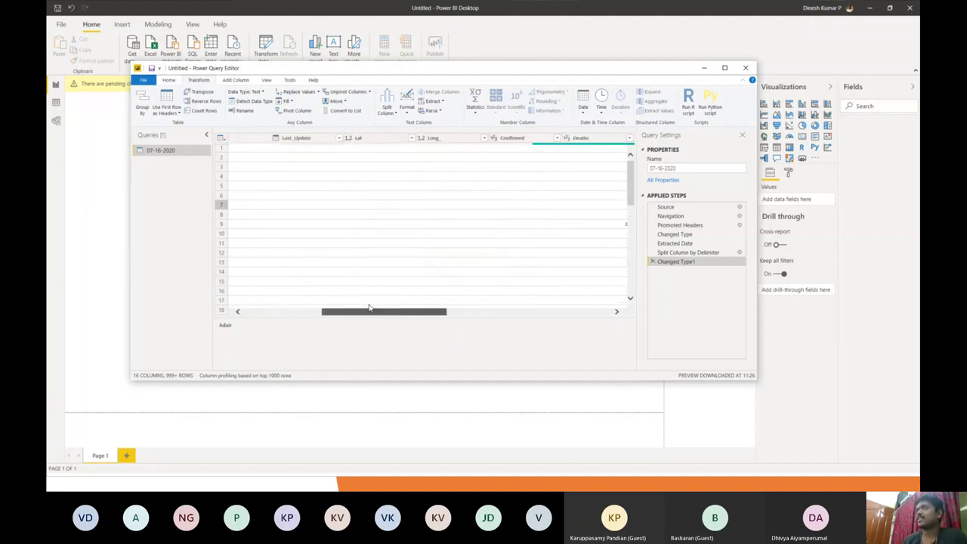
Step: Apply the query changes and close Power Query Editor to load the 07-16-2020 table into the report
{"action": "left_click", "coordinate": [146, 80]}
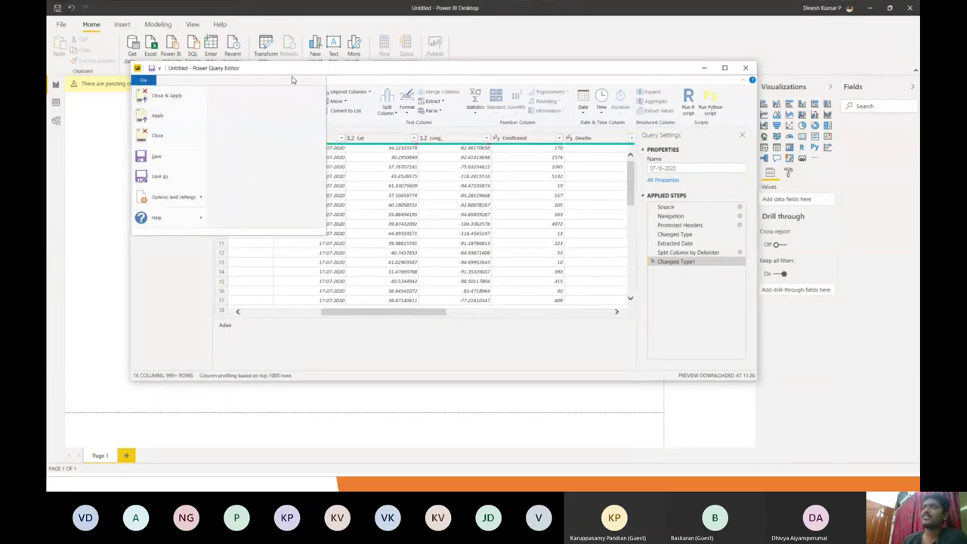
{"action": "left_click", "coordinate": [394, 77]}
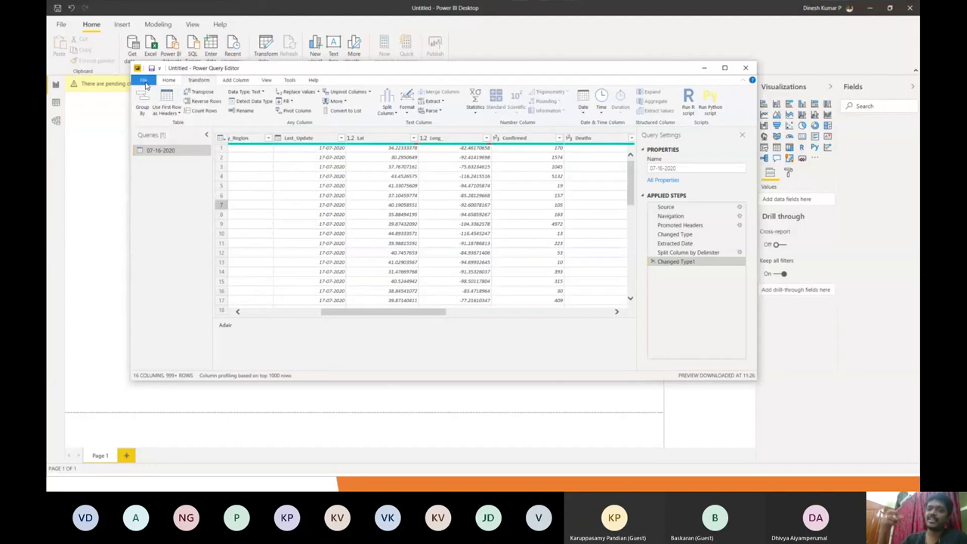
{"action": "left_click", "coordinate": [145, 81]}
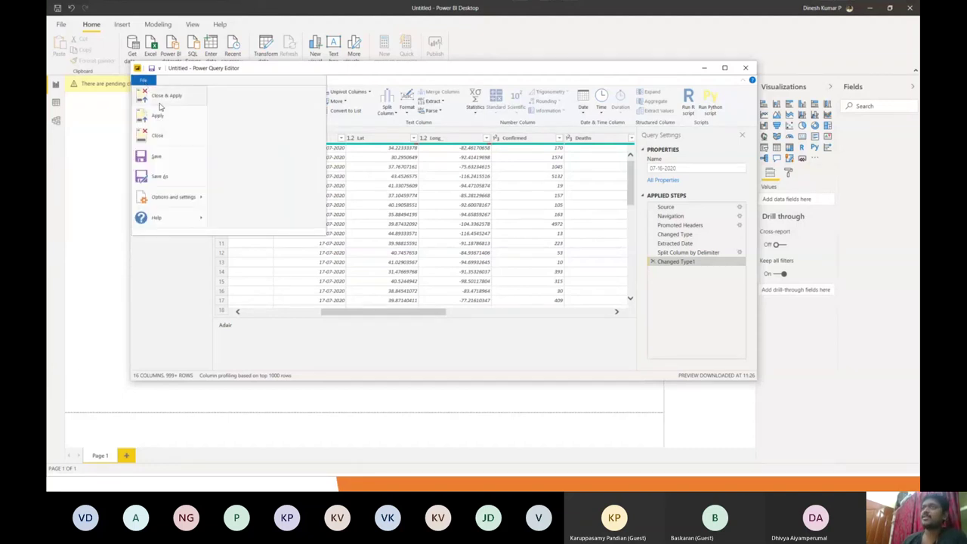
{"action": "left_click", "coordinate": [165, 94]}
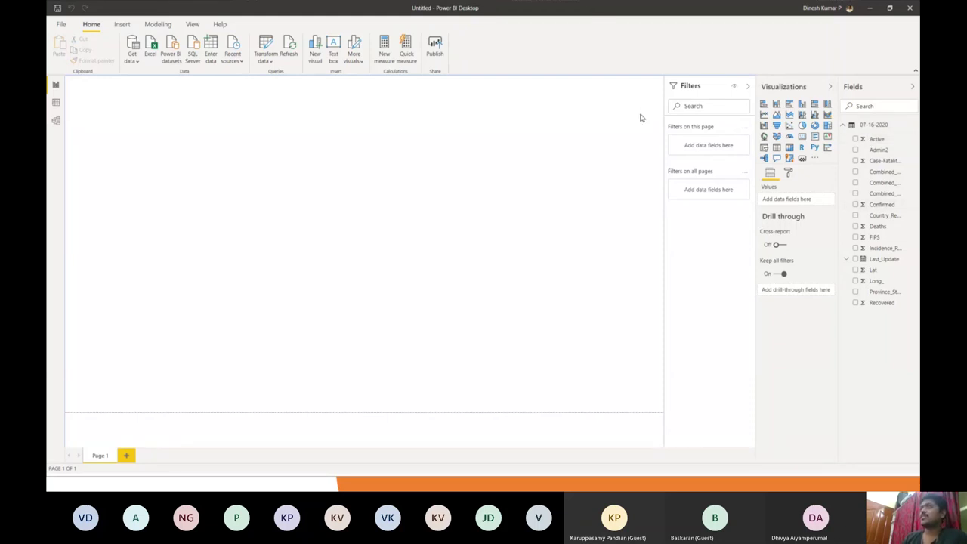
Step: Create a stacked bar chart of Active by Country_Region and enlarge it to the full page height along the page's left edge
{"action": "left_click", "coordinate": [764, 104]}
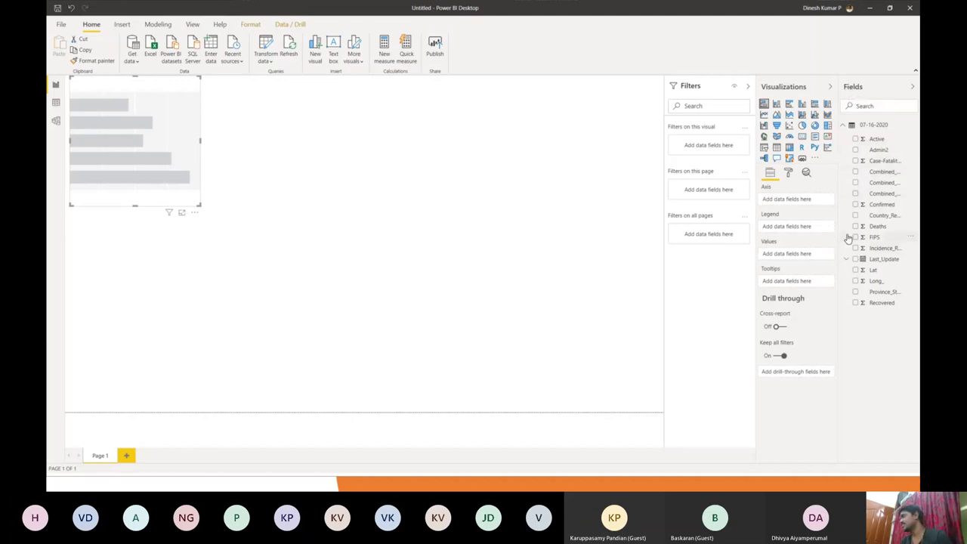
{"action": "left_click_drag", "start_coordinate": [835, 220], "coordinate": [796, 221]}
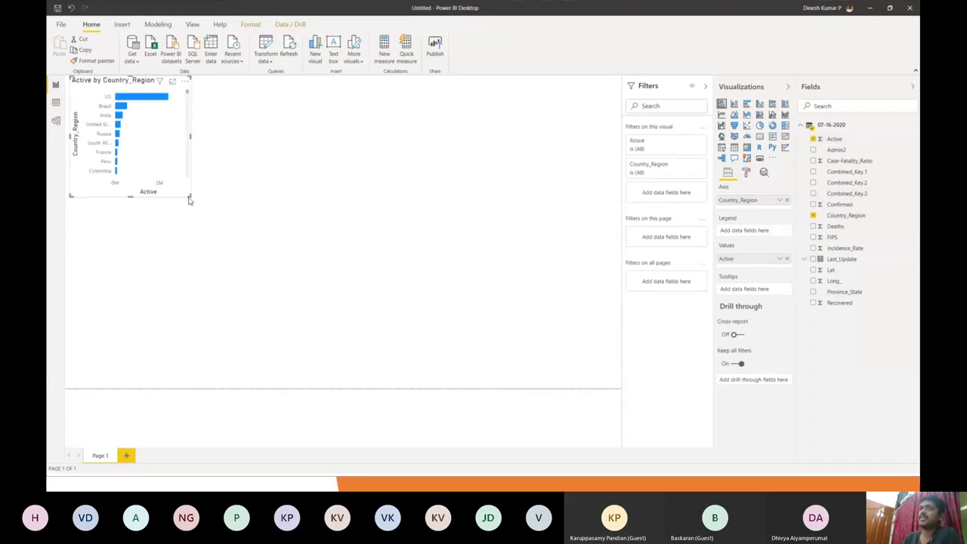
{"action": "left_click_drag", "start_coordinate": [180, 79], "coordinate": [218, 244]}
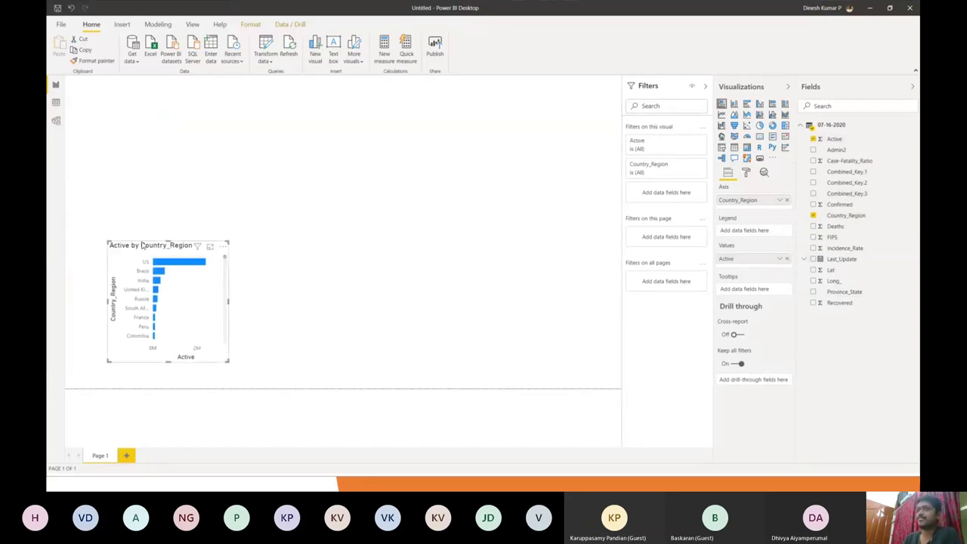
{"action": "left_click_drag", "start_coordinate": [108, 241], "coordinate": [65, 75]}
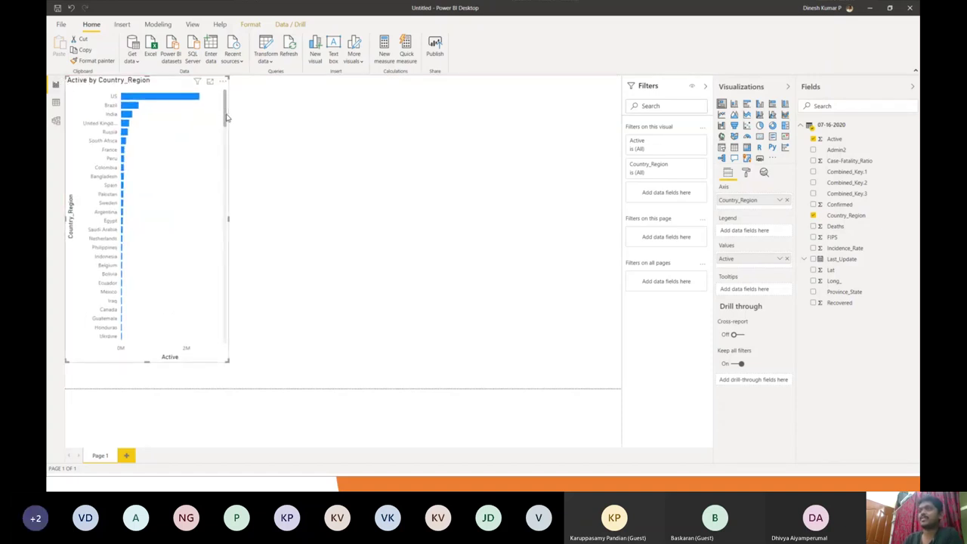
{"action": "left_click_drag", "start_coordinate": [148, 362], "coordinate": [151, 385]}
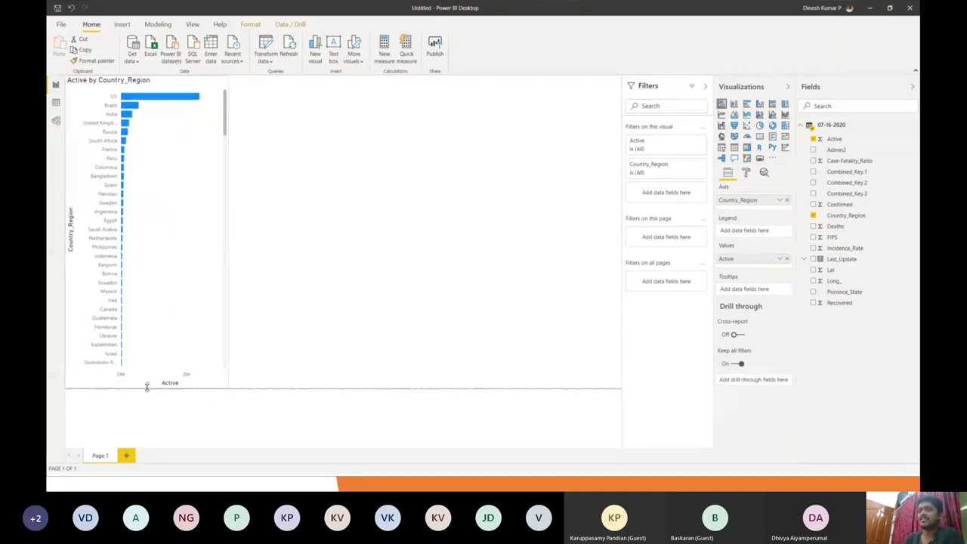
{"action": "scroll", "coordinate": [182, 158], "scroll_direction": "down", "scroll_amount": 4}
{"action": "left_click", "coordinate": [223, 112]}
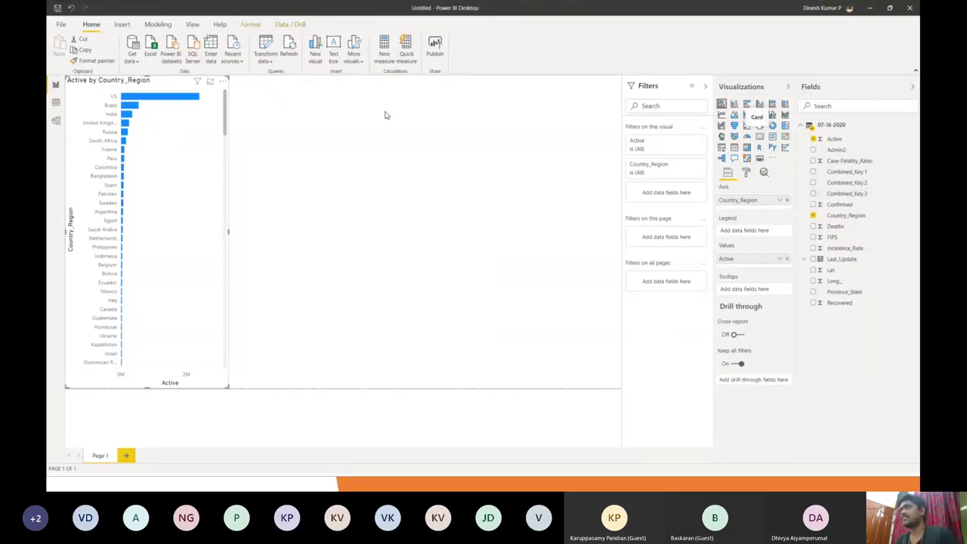
Step: Add a card for the Confirmed field beside the bar chart, shorten it to the page's upper part, and view its aggregation options
{"action": "left_click", "coordinate": [330, 93]}
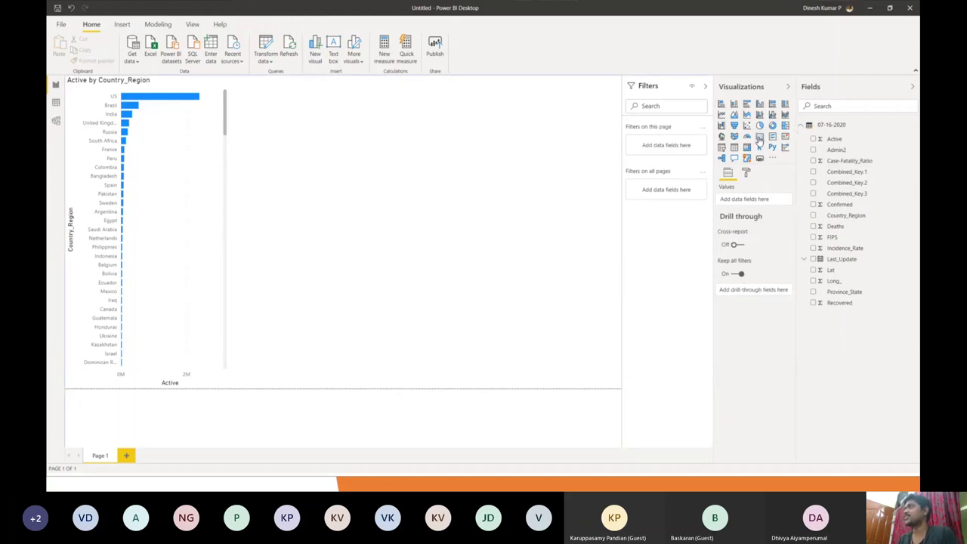
{"action": "left_click", "coordinate": [759, 136]}
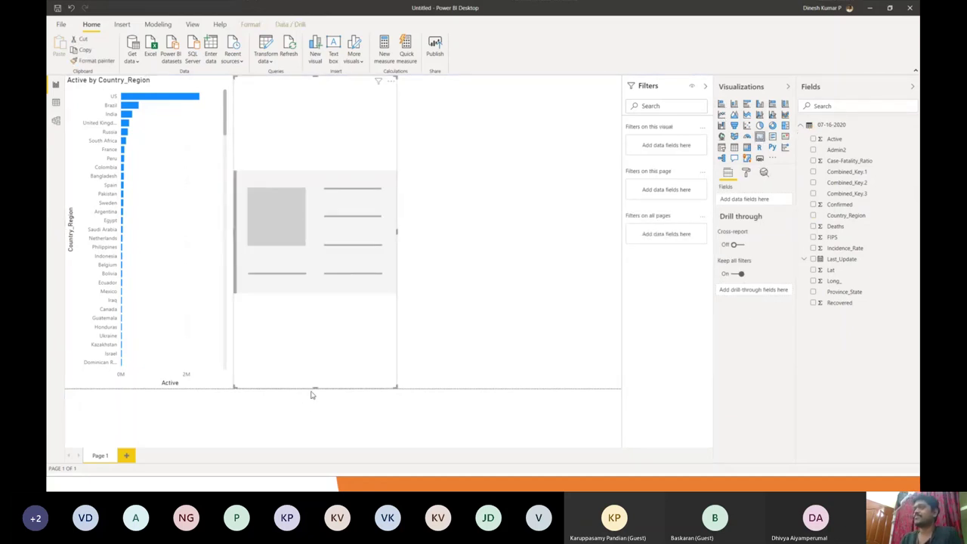
{"action": "left_click_drag", "start_coordinate": [315, 388], "coordinate": [320, 195]}
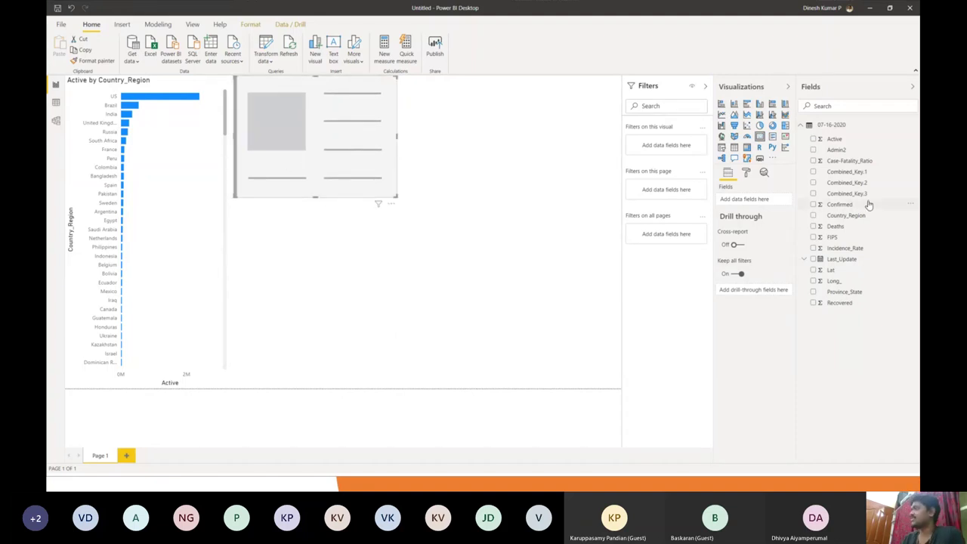
{"action": "left_click", "coordinate": [813, 204]}
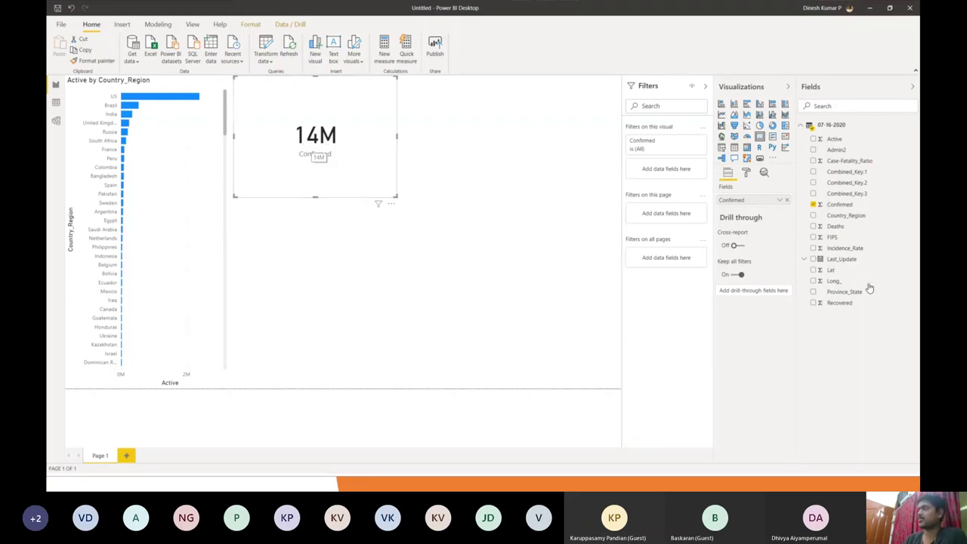
{"action": "left_click", "coordinate": [780, 200]}
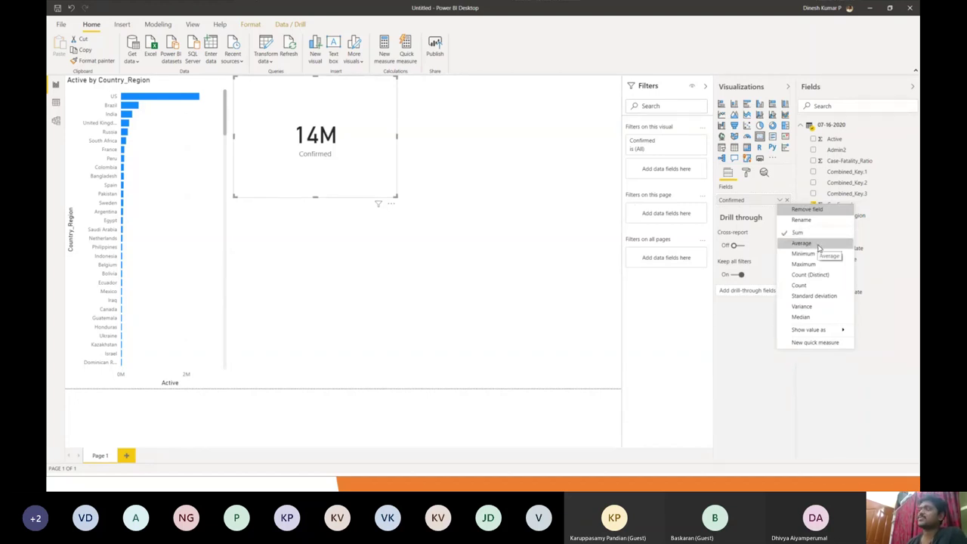
{"action": "left_click", "coordinate": [750, 356]}
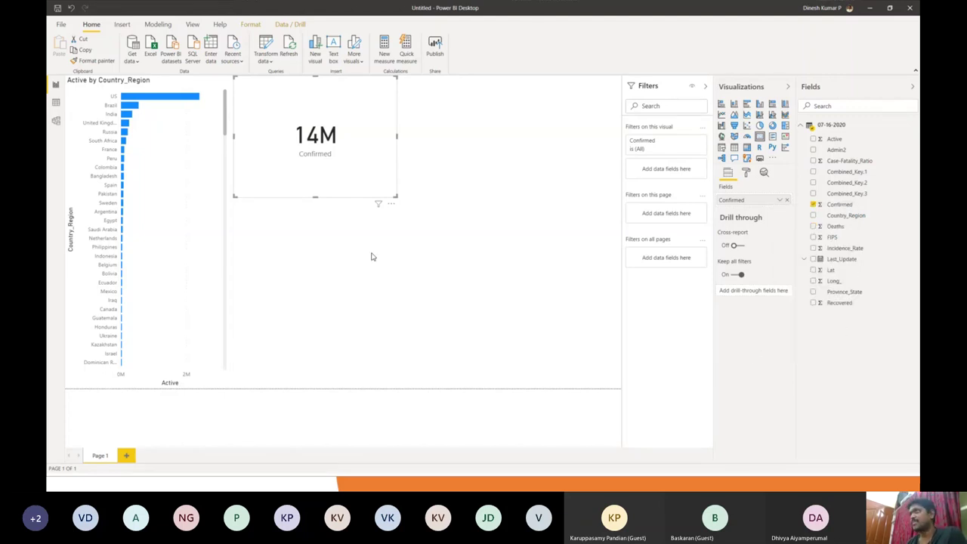
Step: Add a second card below the Confirmed card and assign the Case-Fatality_Ratio field to it
{"action": "left_click", "coordinate": [484, 272]}
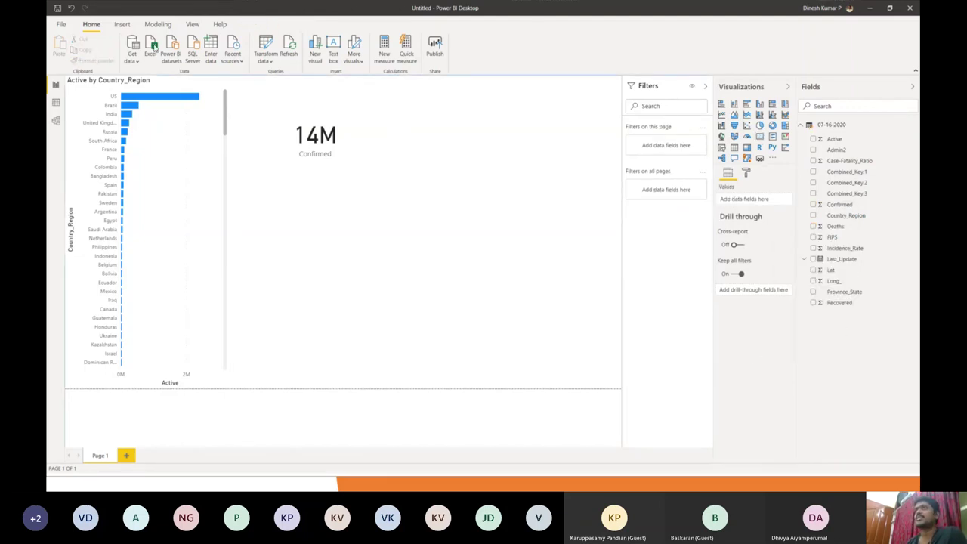
{"action": "left_click", "coordinate": [760, 137]}
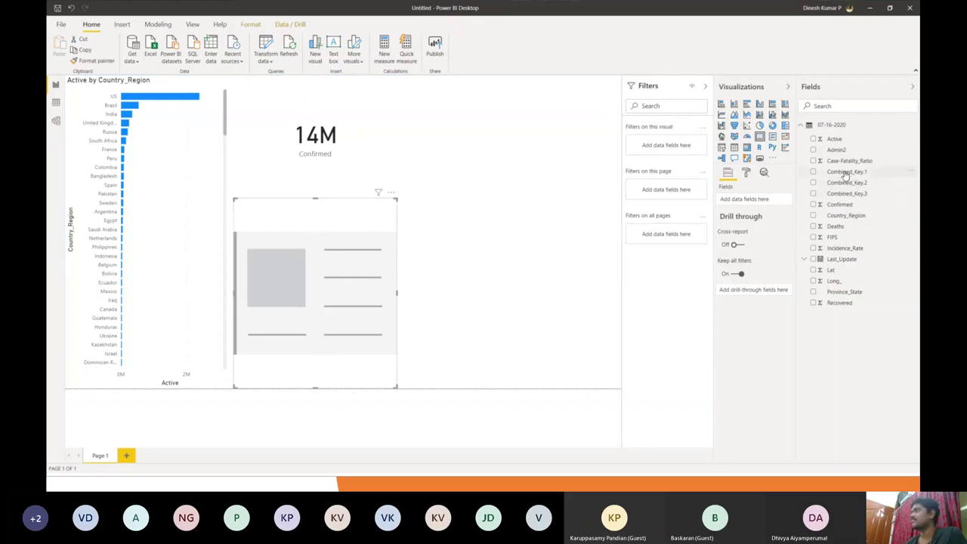
{"action": "left_click", "coordinate": [813, 161]}
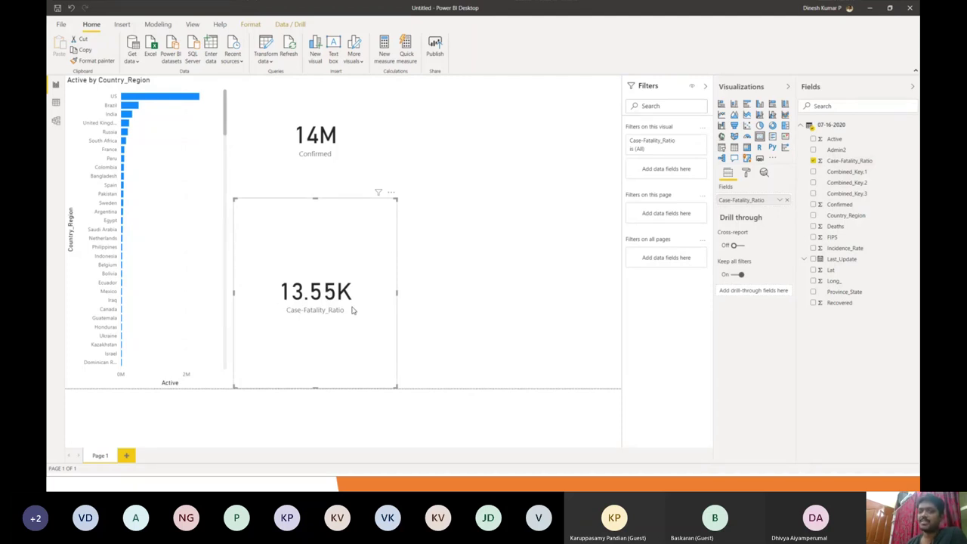
Step: Change the Case-Fatality_Ratio card's aggregation to Average
{"action": "left_click", "coordinate": [781, 201]}
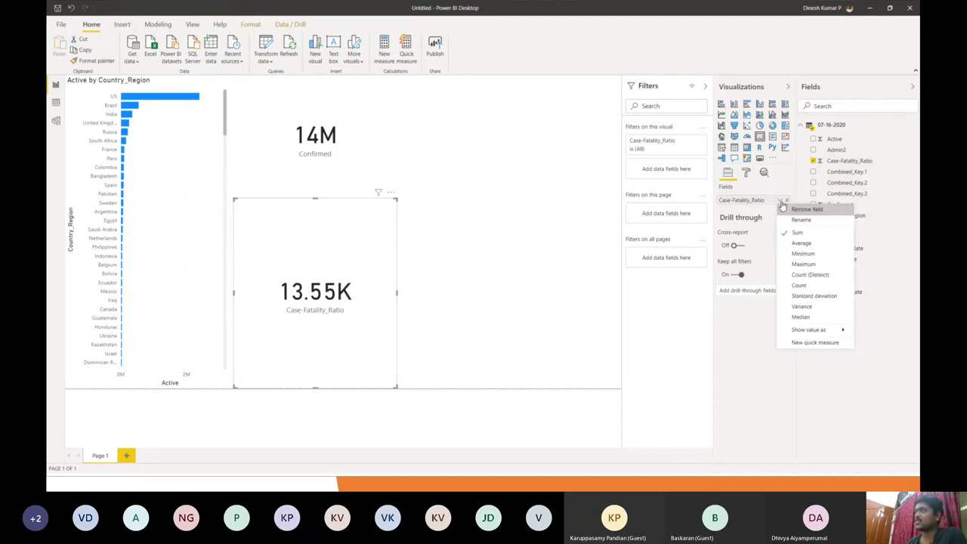
{"action": "left_click", "coordinate": [793, 244]}
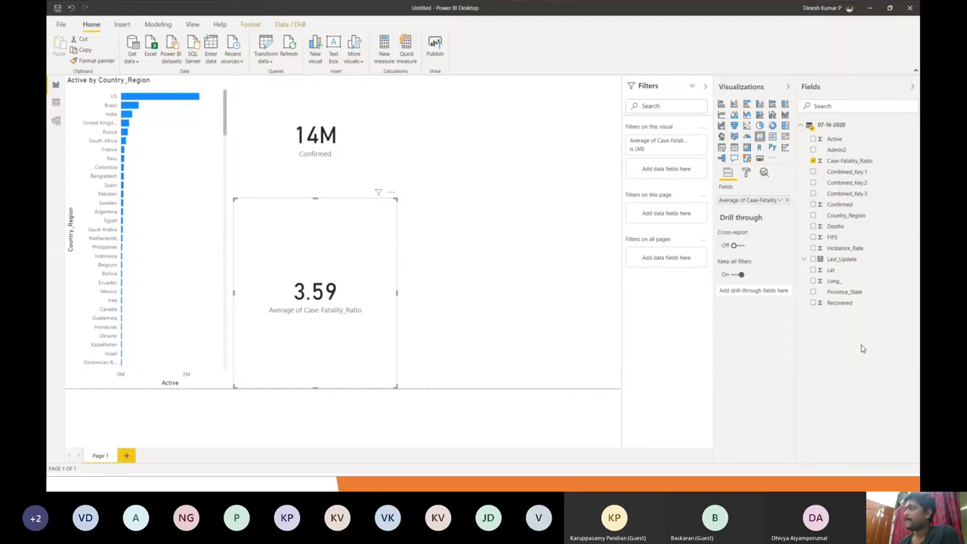
Step: Try showing the card's average Case-Fatality_Ratio as percent of grand total, and return it to no calculation
{"action": "left_click", "coordinate": [778, 200]}
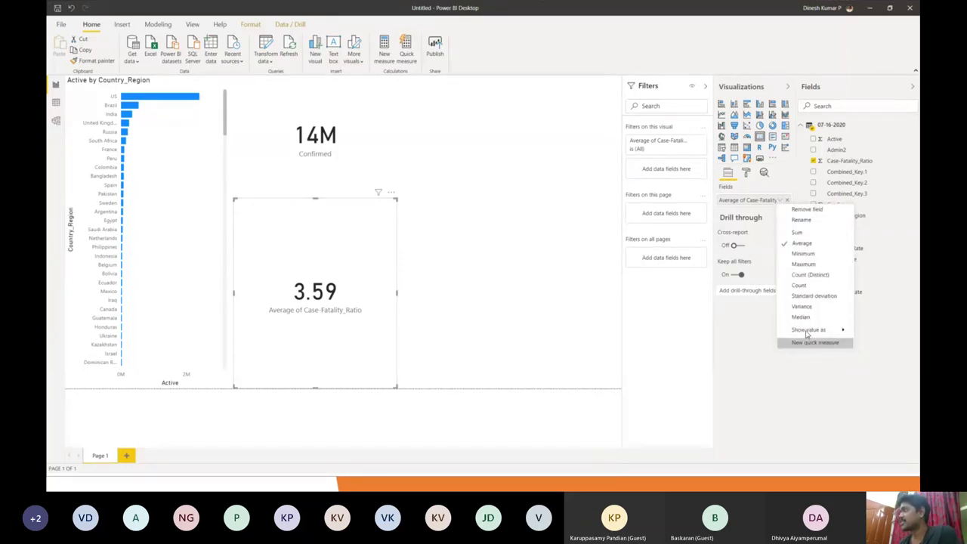
{"action": "mouse_move", "coordinate": [806, 334]}
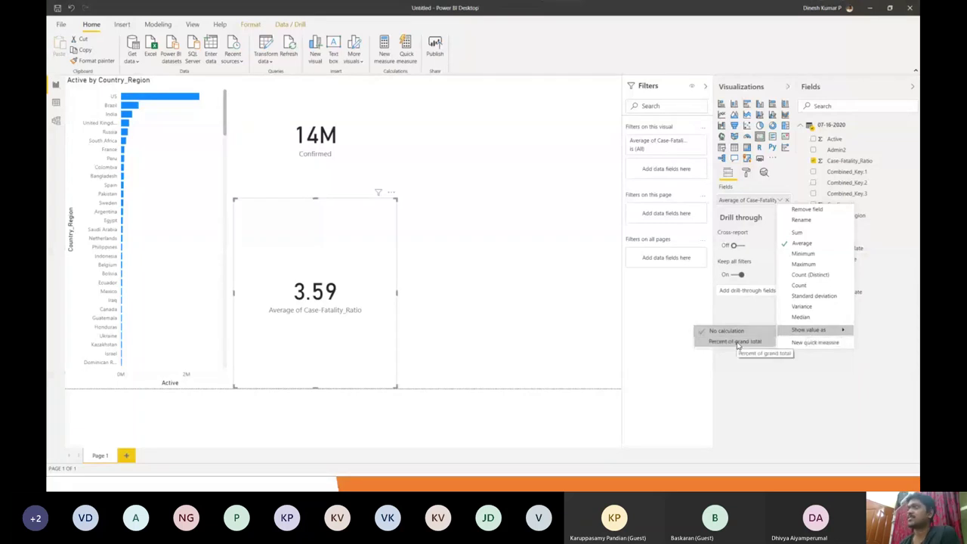
{"action": "left_click", "coordinate": [729, 408]}
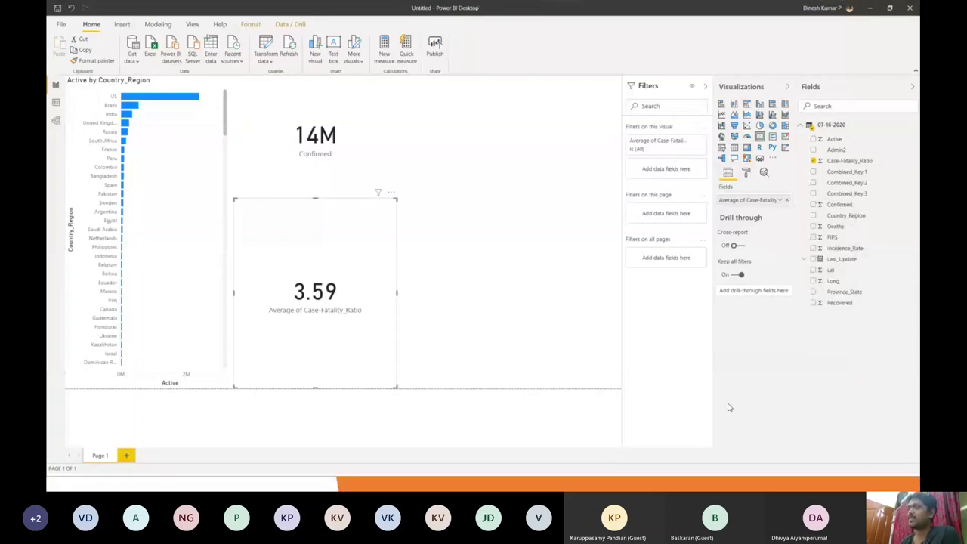
{"action": "left_click", "coordinate": [782, 200]}
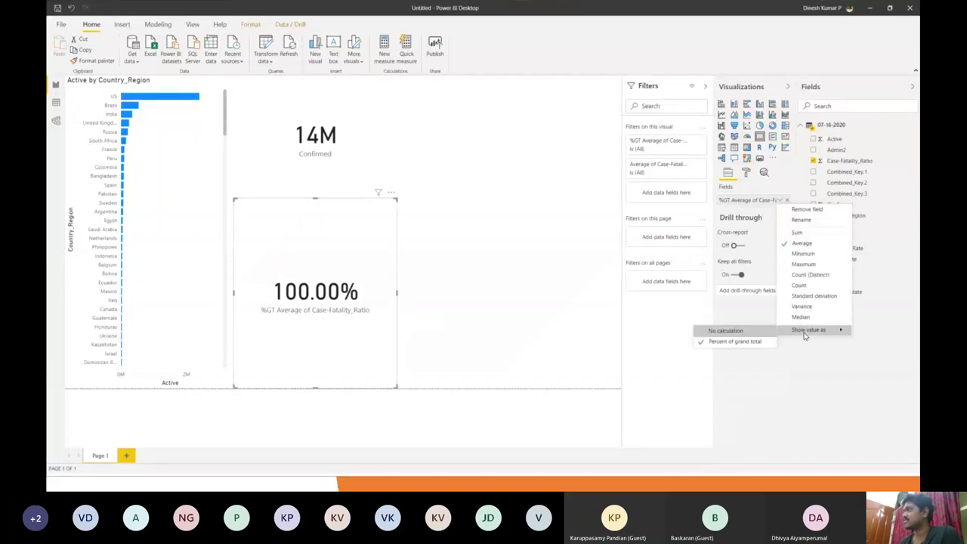
{"action": "left_click", "coordinate": [803, 358]}
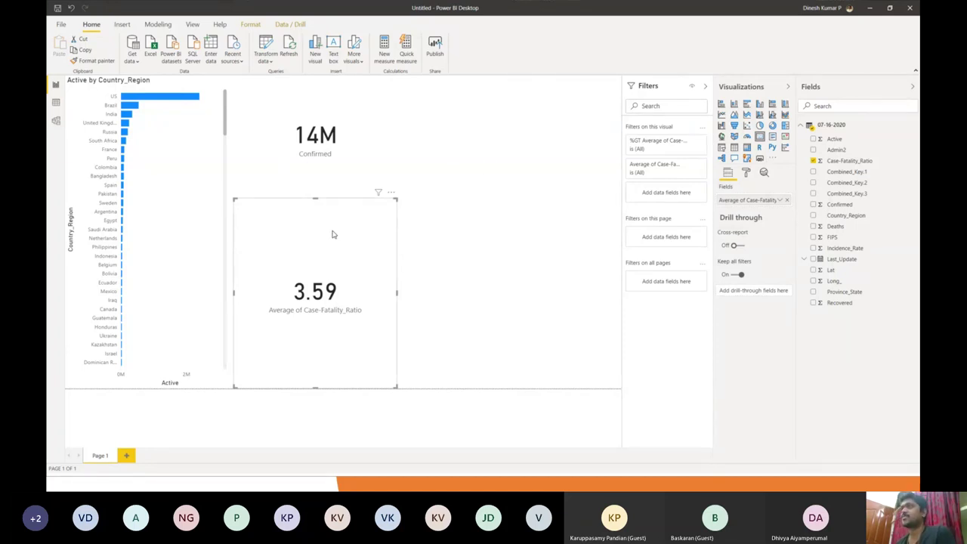
Step: Move the average Case-Fatality_Ratio card up beside the Confirmed card at the top of the page
{"action": "left_click_drag", "start_coordinate": [315, 201], "coordinate": [497, 85]}
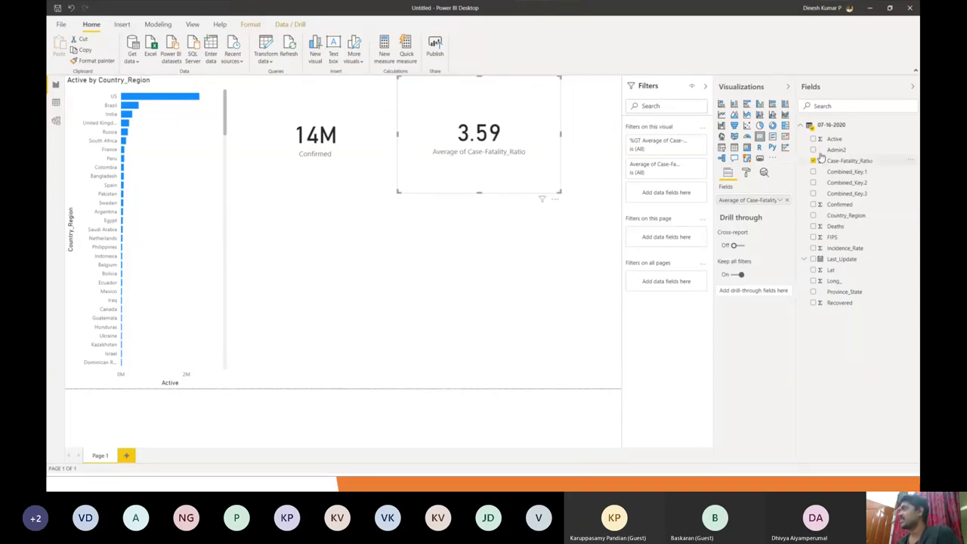
{"action": "left_click", "coordinate": [735, 138]}
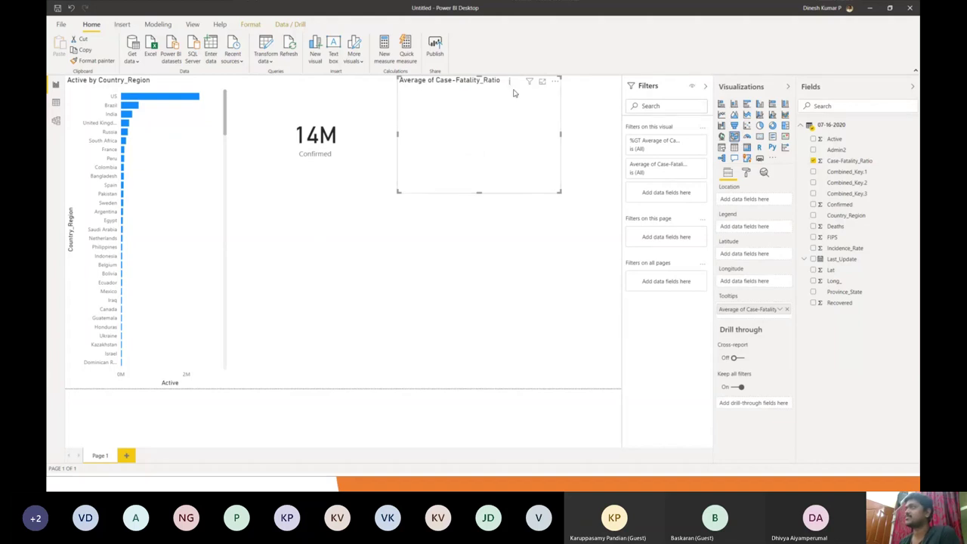
{"action": "left_click", "coordinate": [432, 190]}
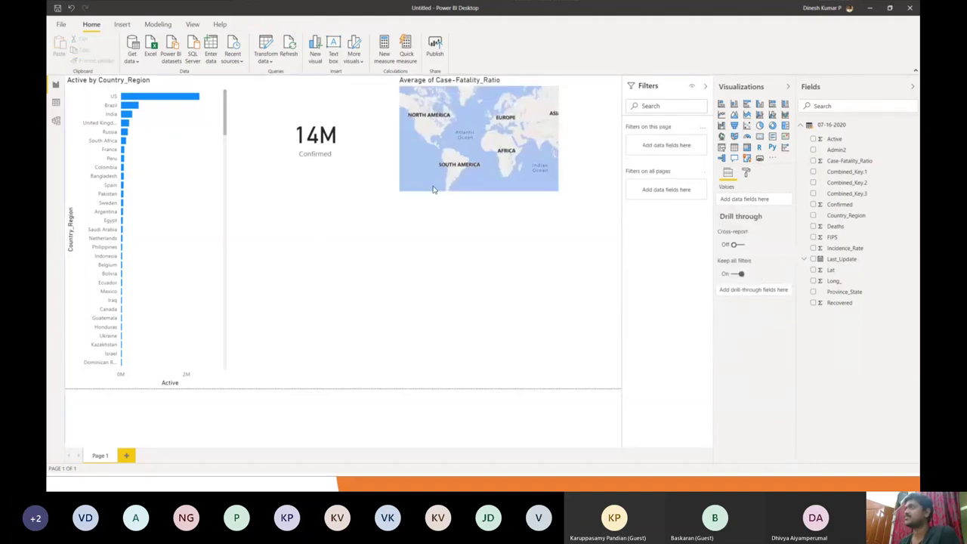
{"action": "left_click", "coordinate": [491, 168]}
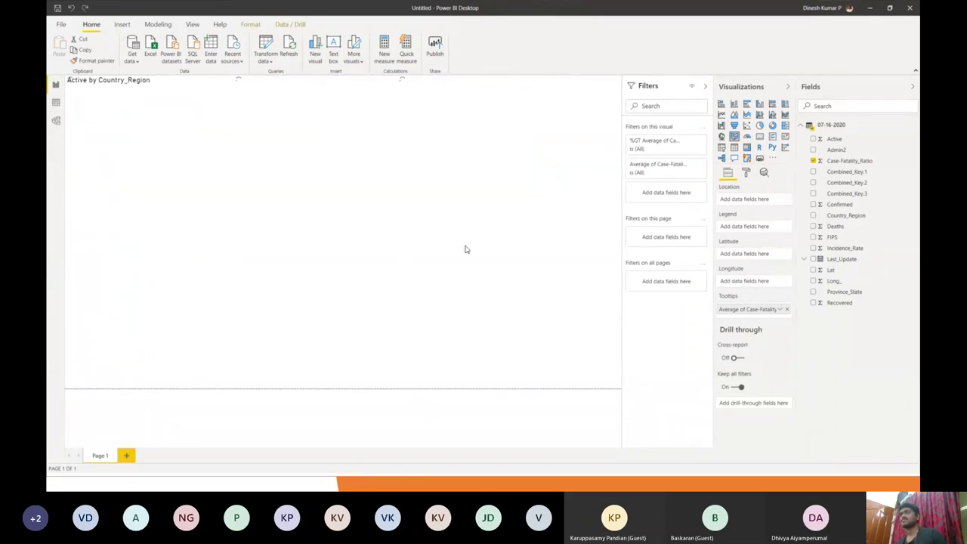
Step: Create a wide filled map below the two cards with Country_Region as location and Deaths as the value
{"action": "left_click", "coordinate": [302, 276]}
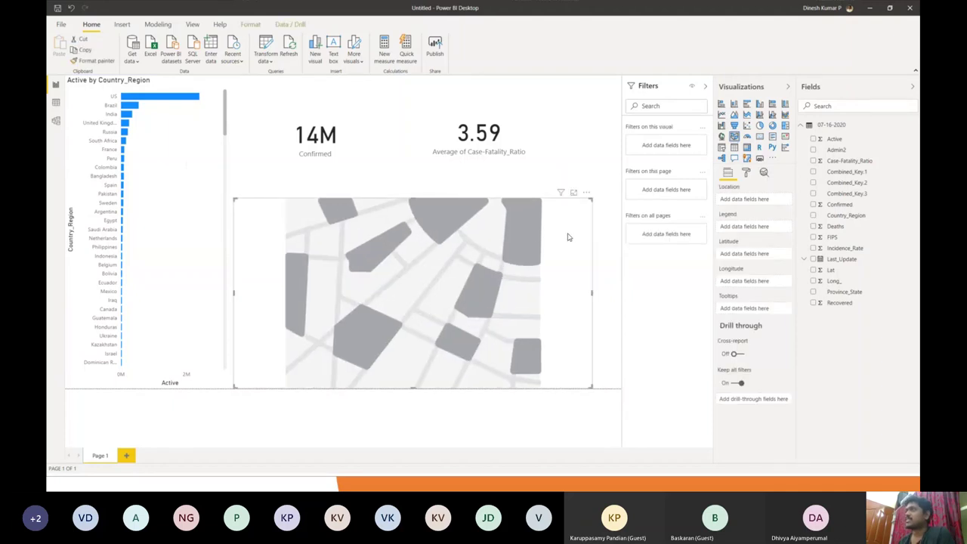
{"action": "left_click", "coordinate": [813, 216]}
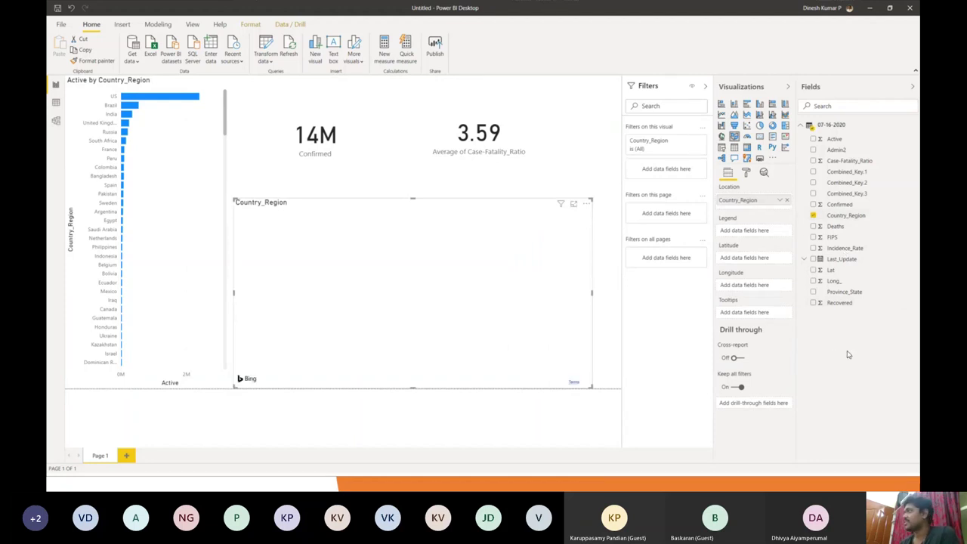
{"action": "left_click", "coordinate": [813, 226]}
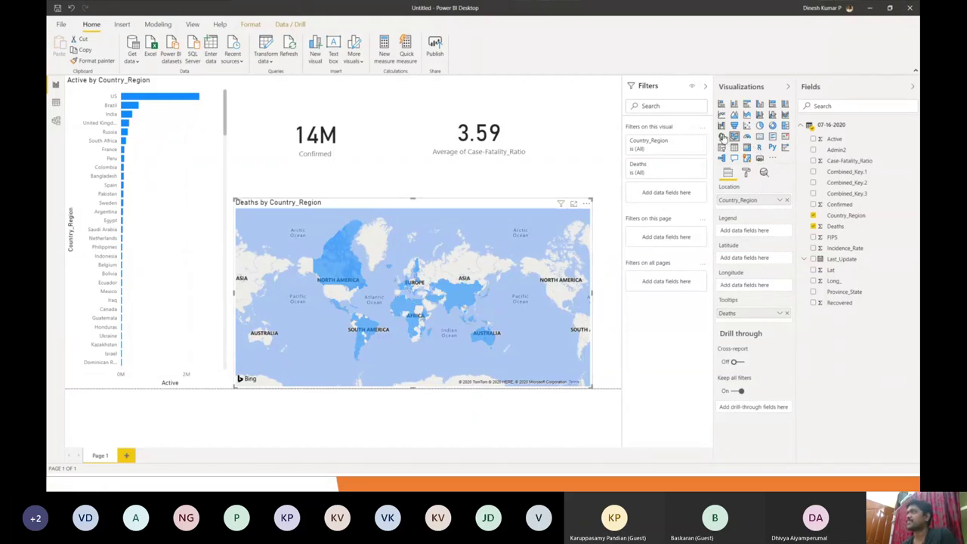
Step: Convert the filled map of Deaths by Country_Region to a bubble map and explore its bubbles
{"action": "left_click", "coordinate": [722, 137]}
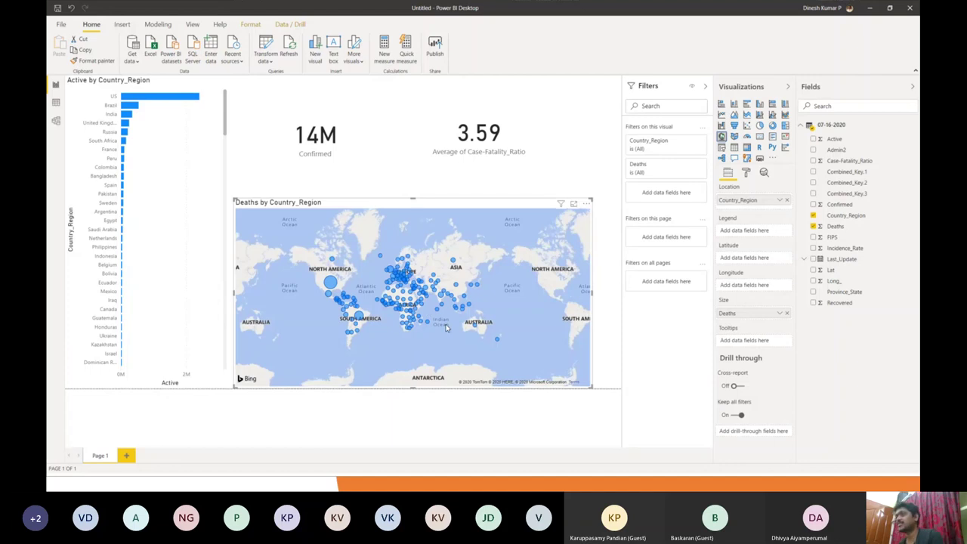
{"action": "scroll", "coordinate": [468, 345], "scroll_direction": "up", "scroll_amount": 2}
{"action": "scroll", "coordinate": [453, 336], "scroll_direction": "down", "scroll_amount": 2}
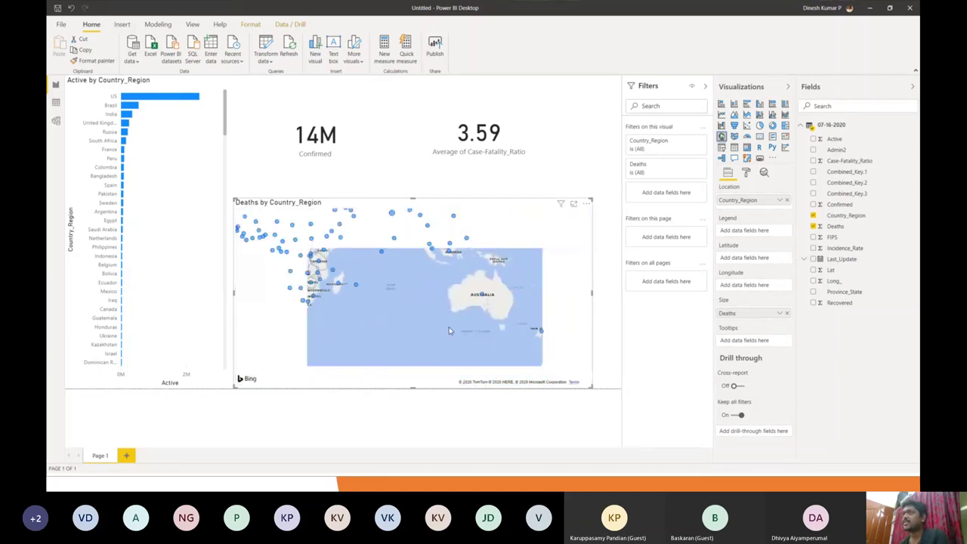
{"action": "left_click_drag", "start_coordinate": [428, 323], "coordinate": [445, 337]}
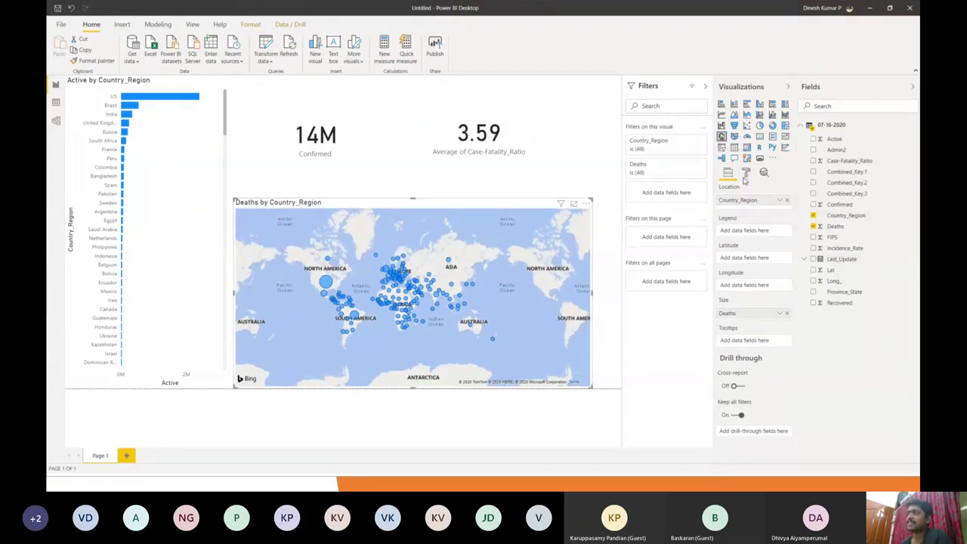
Step: Try the heat map display on the Deaths by Country_Region map, inspect the Americas and Europe, and turn it off
{"action": "left_click", "coordinate": [746, 174]}
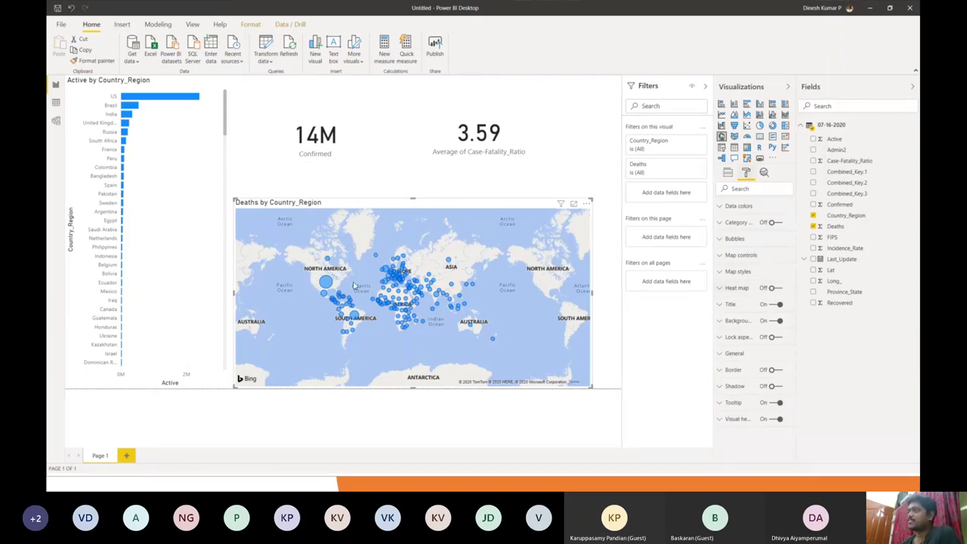
{"action": "left_click", "coordinate": [780, 292]}
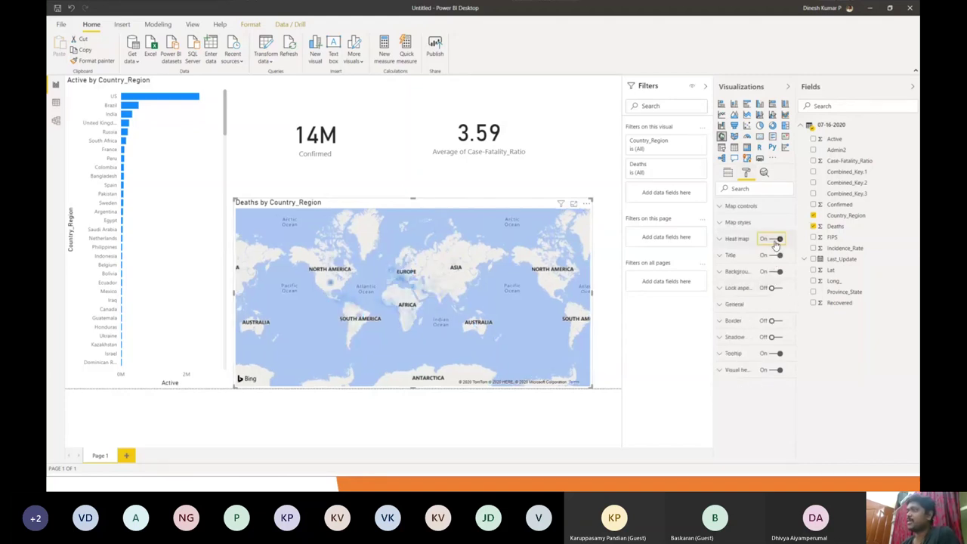
{"action": "scroll", "coordinate": [381, 294], "scroll_direction": "up", "scroll_amount": 2}
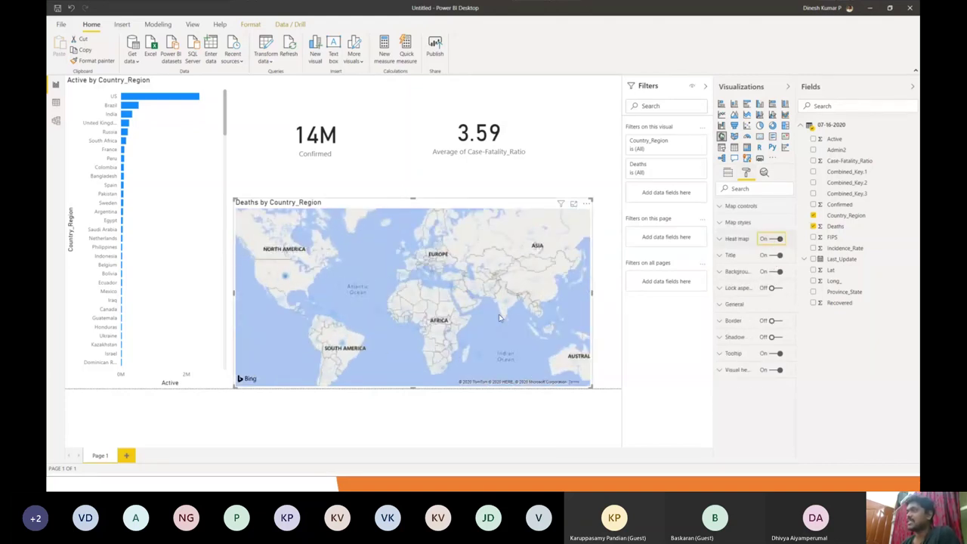
{"action": "scroll", "coordinate": [370, 290], "scroll_direction": "up", "scroll_amount": 2}
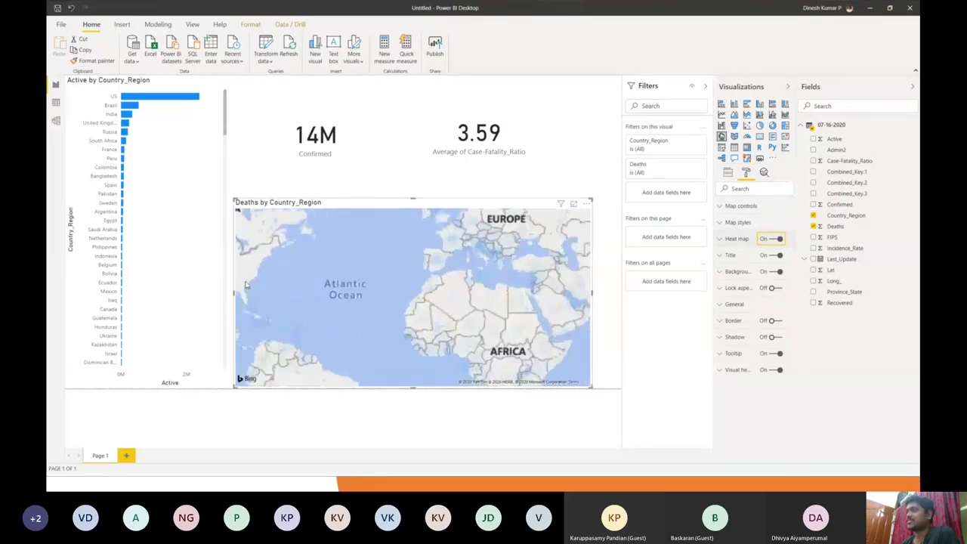
{"action": "scroll", "coordinate": [246, 284], "scroll_direction": "down", "scroll_amount": 2}
{"action": "scroll", "coordinate": [476, 322], "scroll_direction": "down", "scroll_amount": 2}
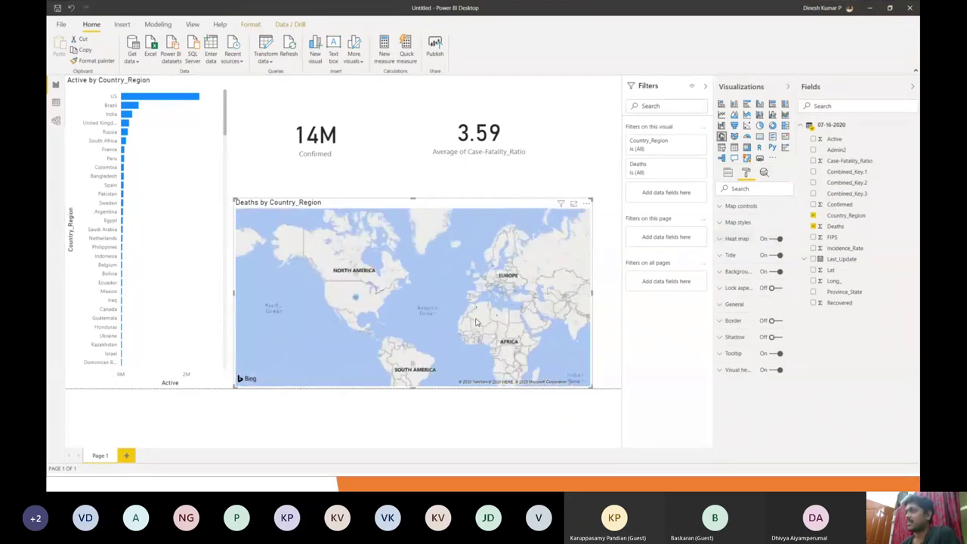
{"action": "left_click_drag", "start_coordinate": [532, 344], "coordinate": [503, 340]}
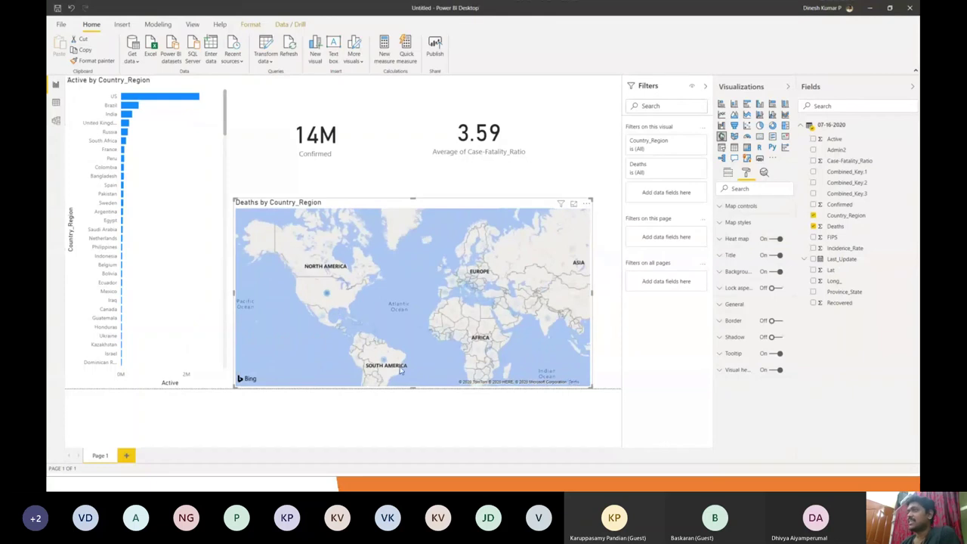
{"action": "left_click", "coordinate": [774, 239]}
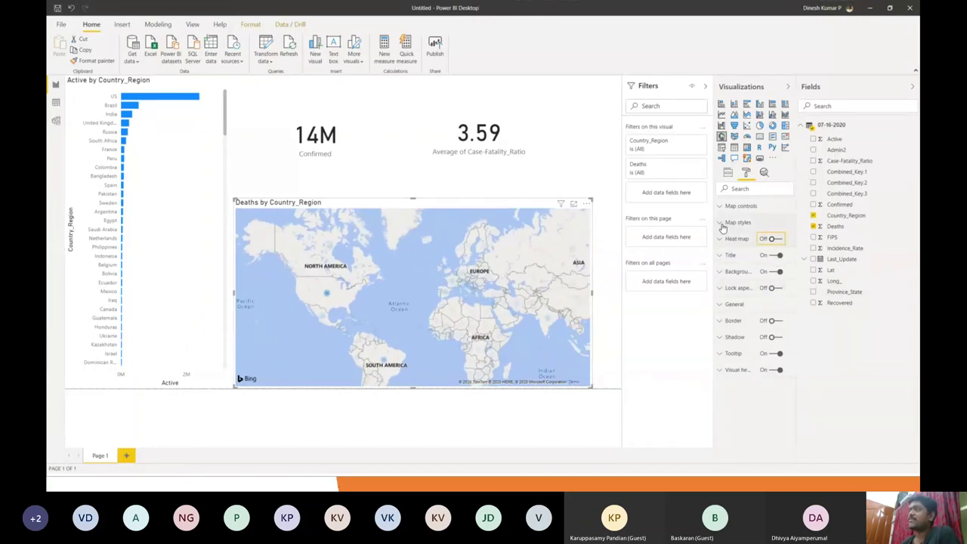
Step: Try the Dark theme in the deaths map's style settings and restore the Road theme
{"action": "left_click", "coordinate": [733, 271]}
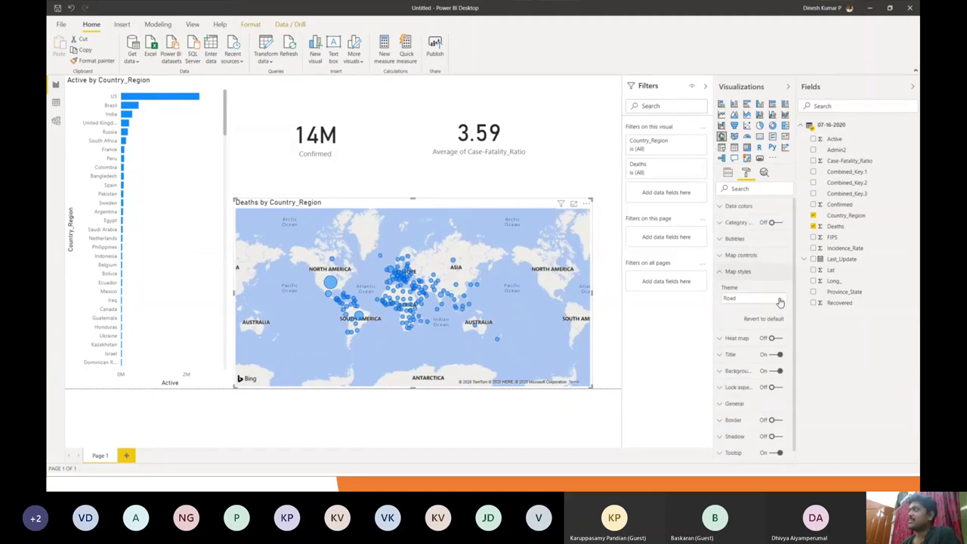
{"action": "left_click", "coordinate": [781, 300]}
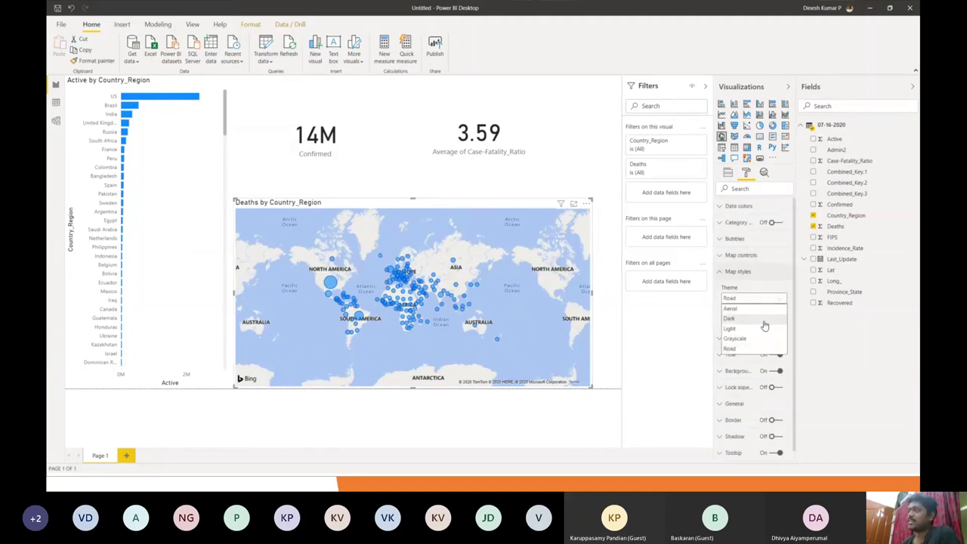
{"action": "left_click", "coordinate": [764, 325]}
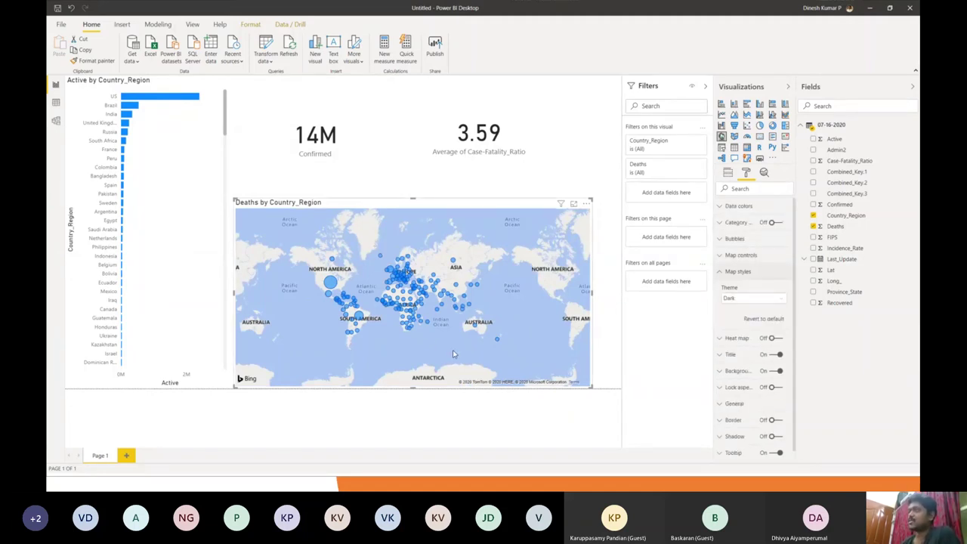
{"action": "left_click", "coordinate": [748, 299]}
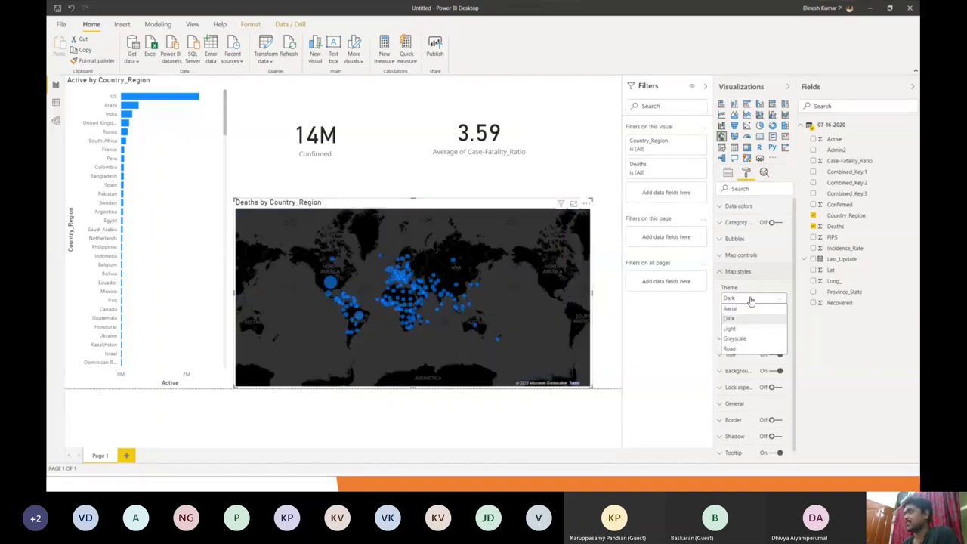
{"action": "left_click", "coordinate": [745, 349]}
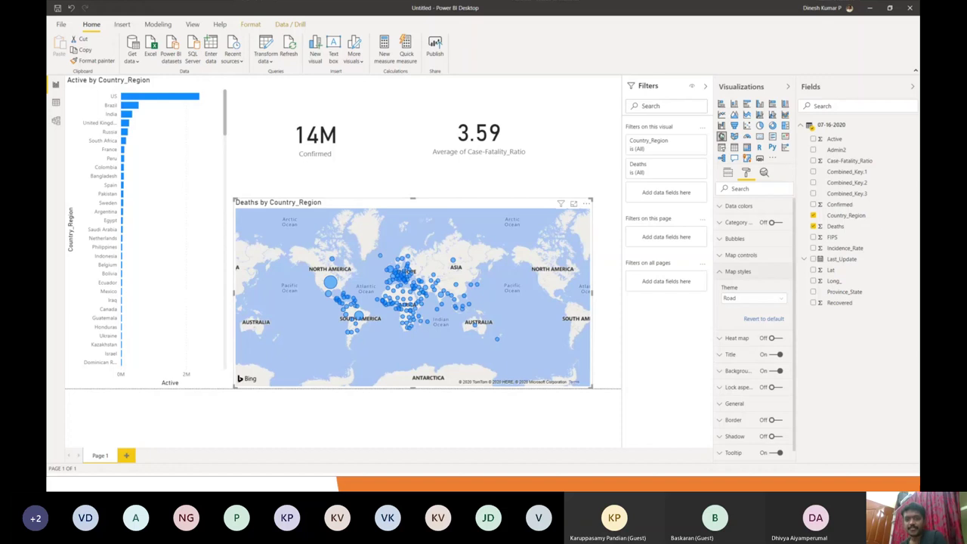
{"action": "key", "text": "alt+Tab"}
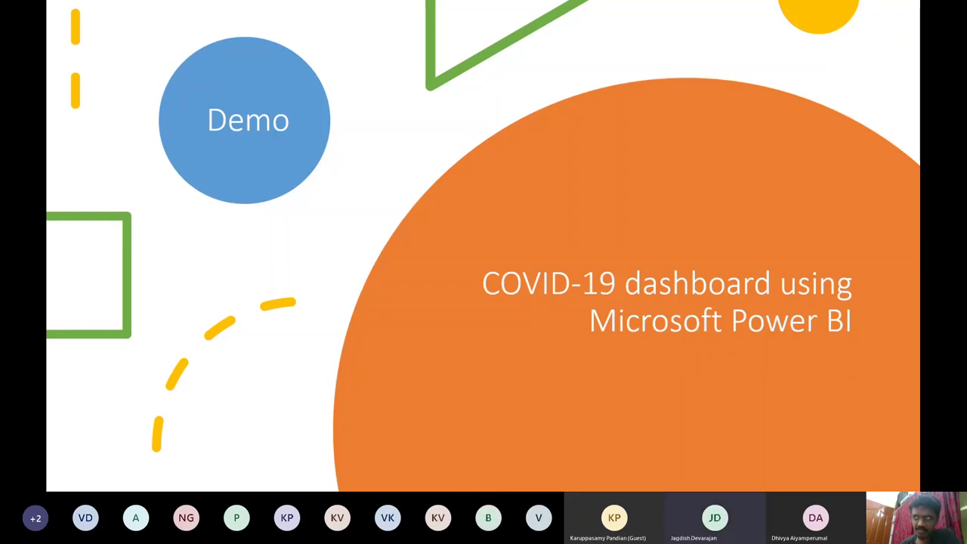
{"action": "key", "text": "alt+Tab"}
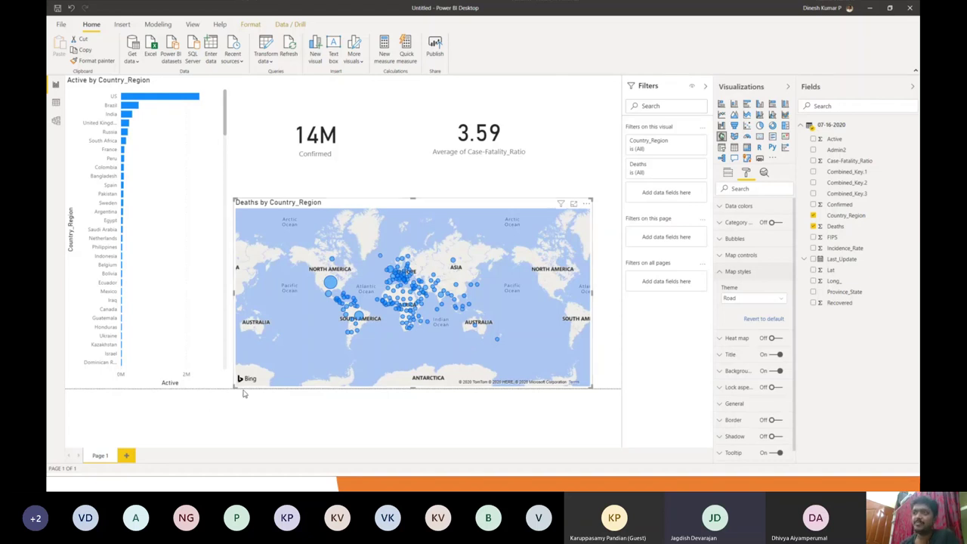
{"action": "scroll", "coordinate": [392, 349], "scroll_direction": "up", "scroll_amount": 5}
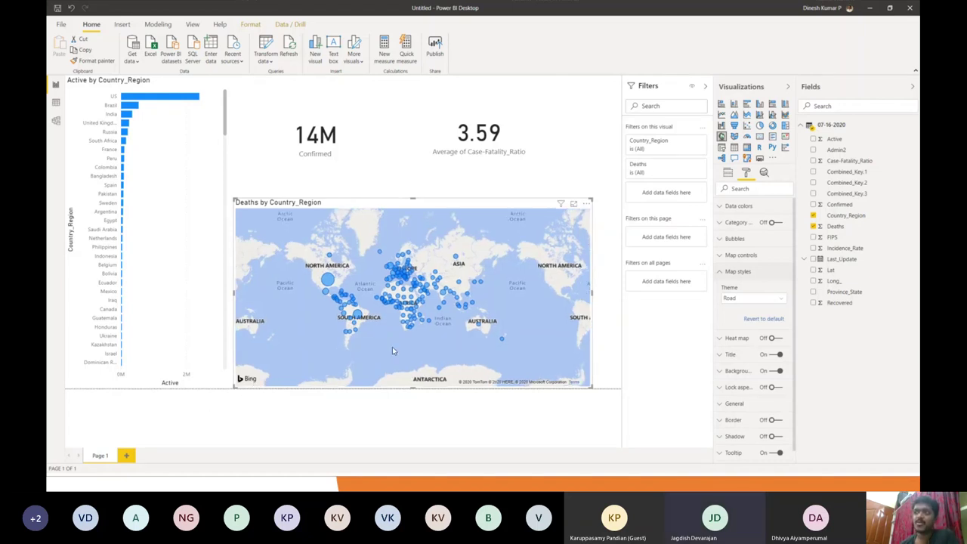
{"action": "scroll", "coordinate": [392, 350], "scroll_direction": "down", "scroll_amount": 5}
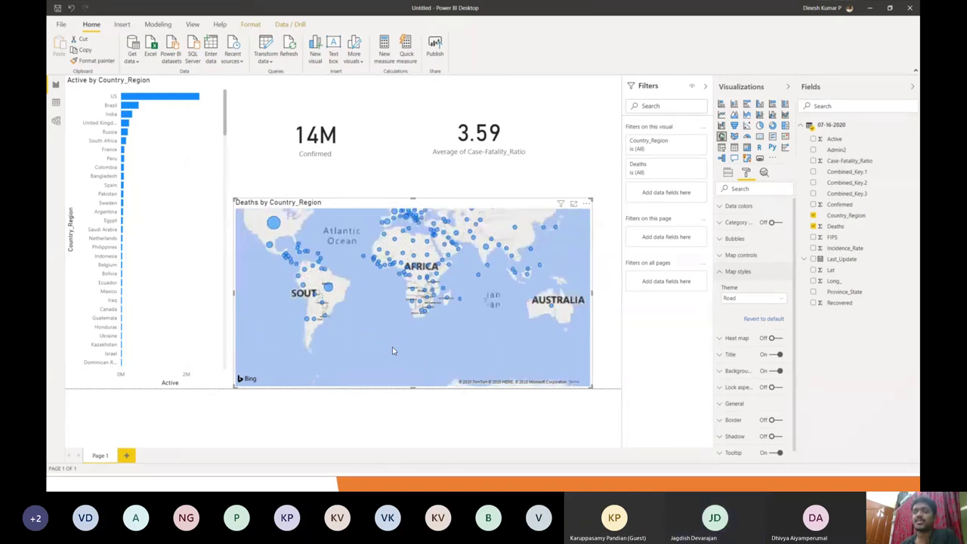
{"action": "scroll", "coordinate": [382, 348], "scroll_direction": "up", "scroll_amount": 5}
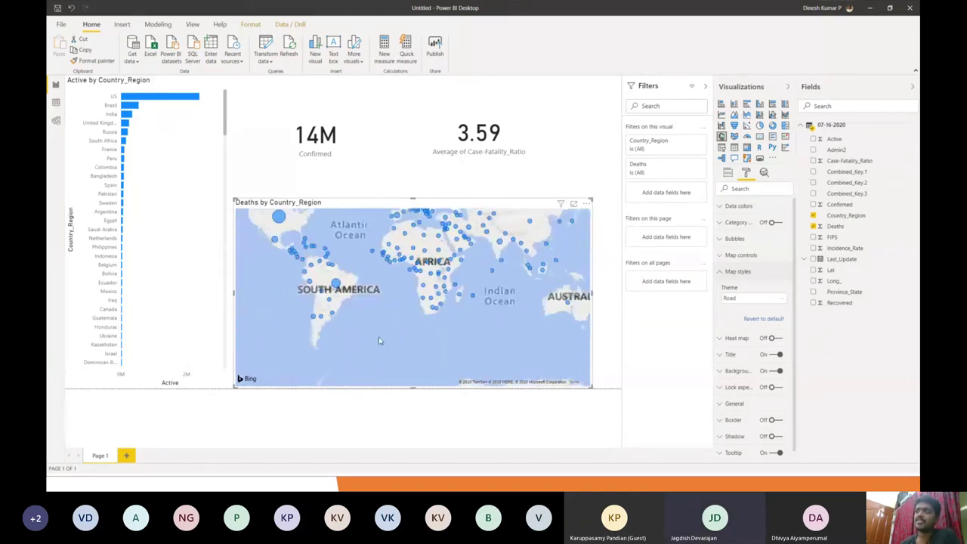
{"action": "left_click_drag", "start_coordinate": [408, 323], "coordinate": [430, 356]}
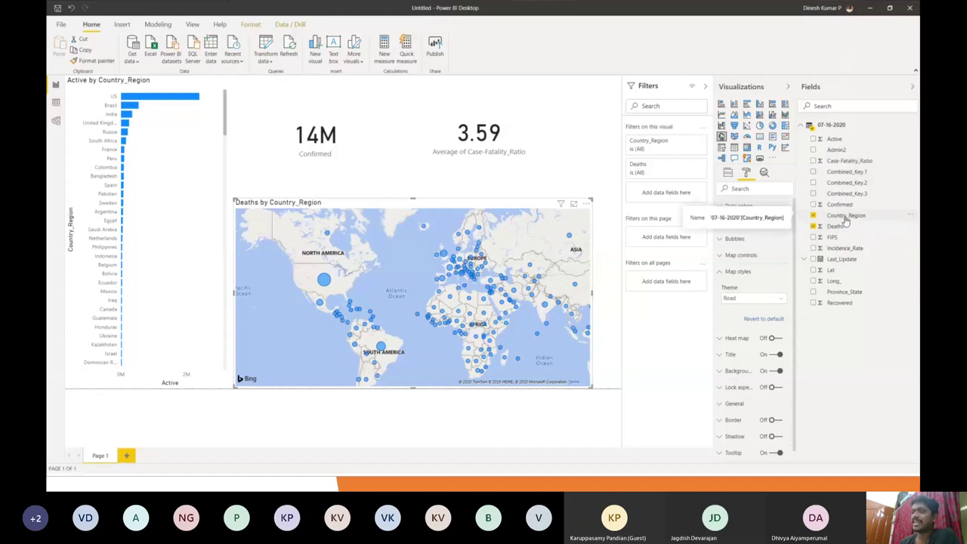
Step: Switch to the 07-16-2020 worksheet in Excel, examine its location columns, and return to the Power BI report
{"action": "key", "text": "alt+Tab"}
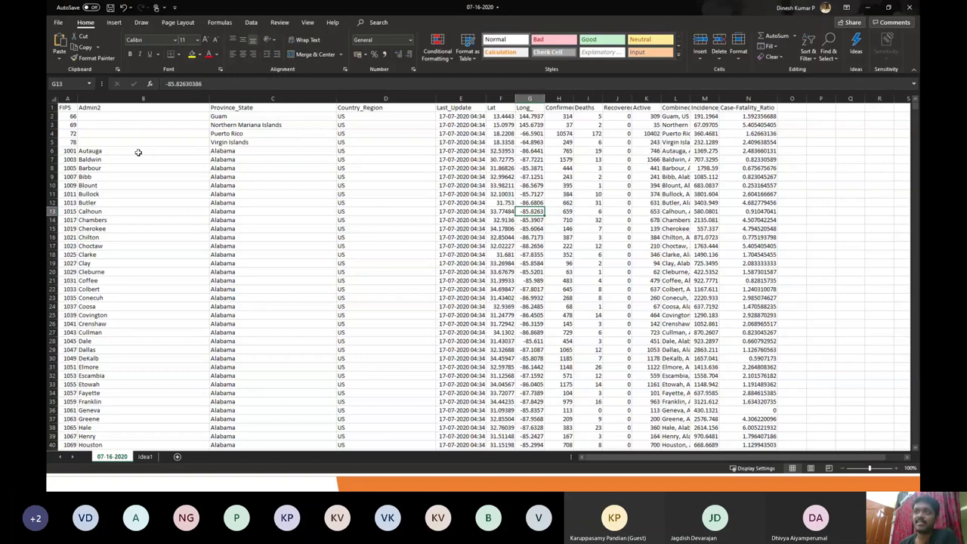
{"action": "left_click", "coordinate": [131, 211]}
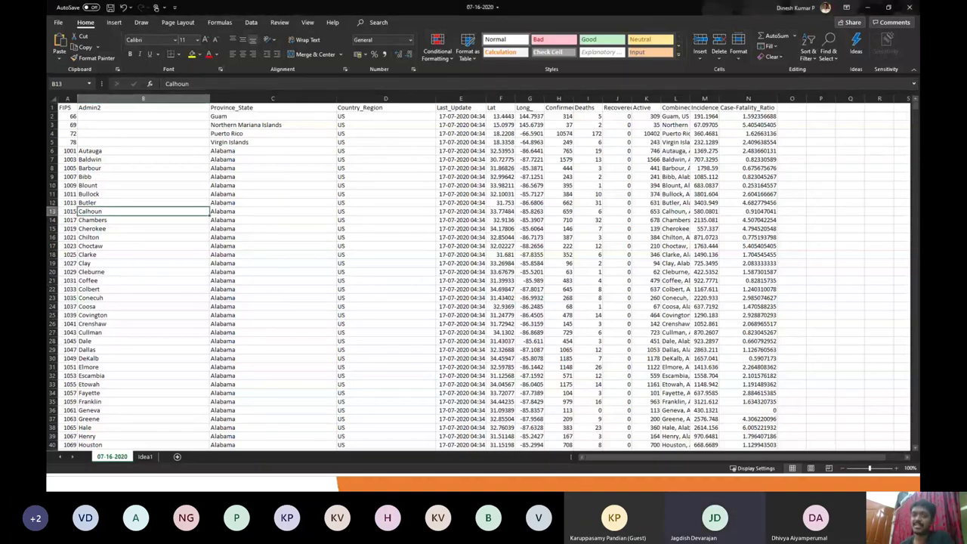
{"action": "left_click", "coordinate": [871, 8]}
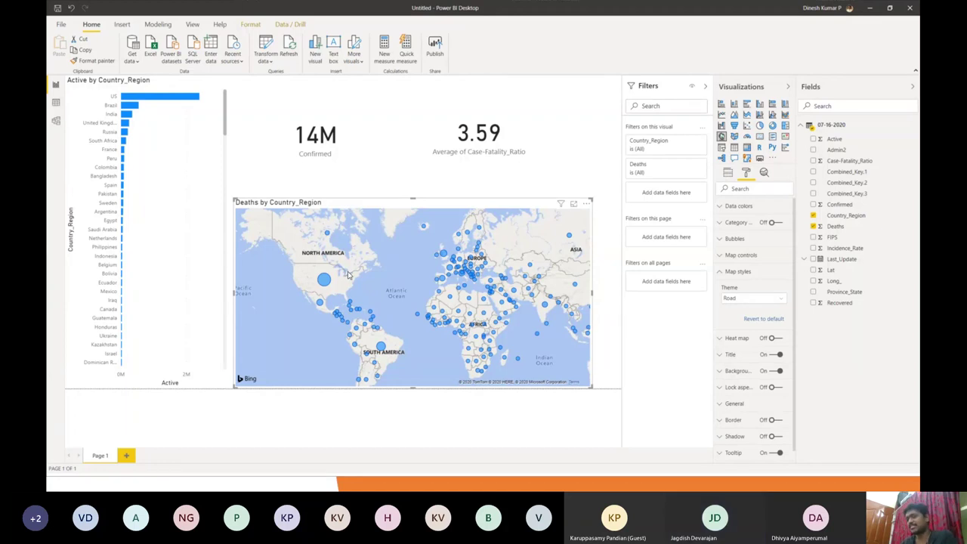
Step: Try replacing Country_Region with the Lat and Long_ fields on the deaths map
{"action": "left_click", "coordinate": [813, 226]}
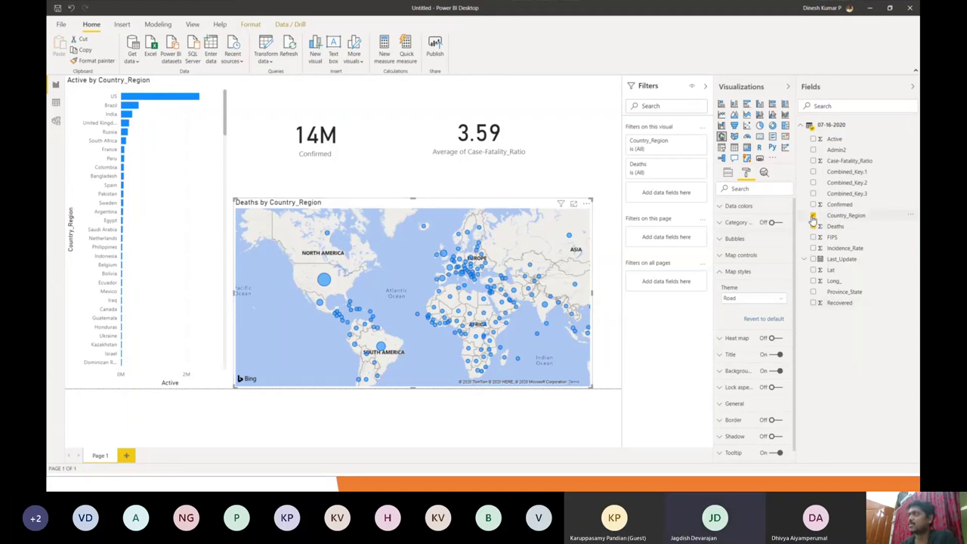
{"action": "left_click", "coordinate": [812, 216]}
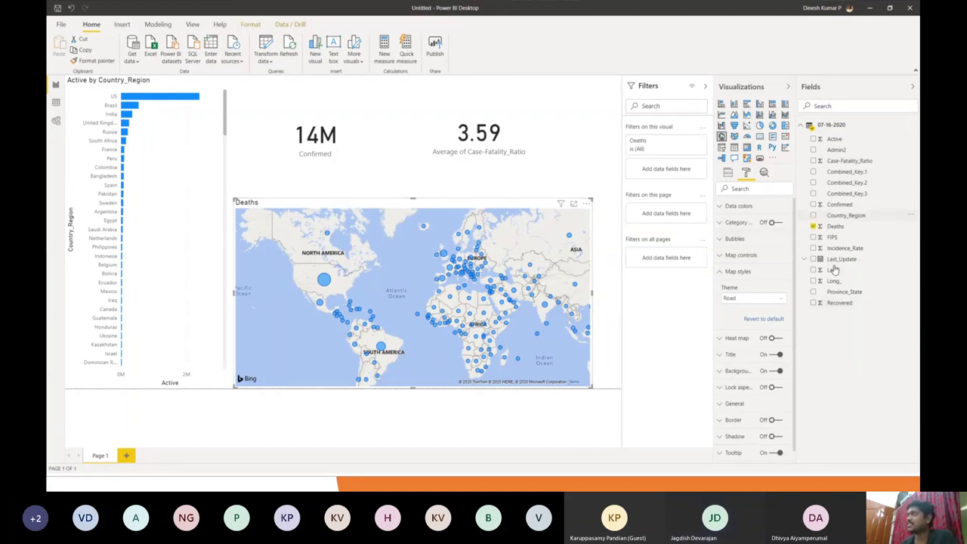
{"action": "left_click", "coordinate": [813, 281]}
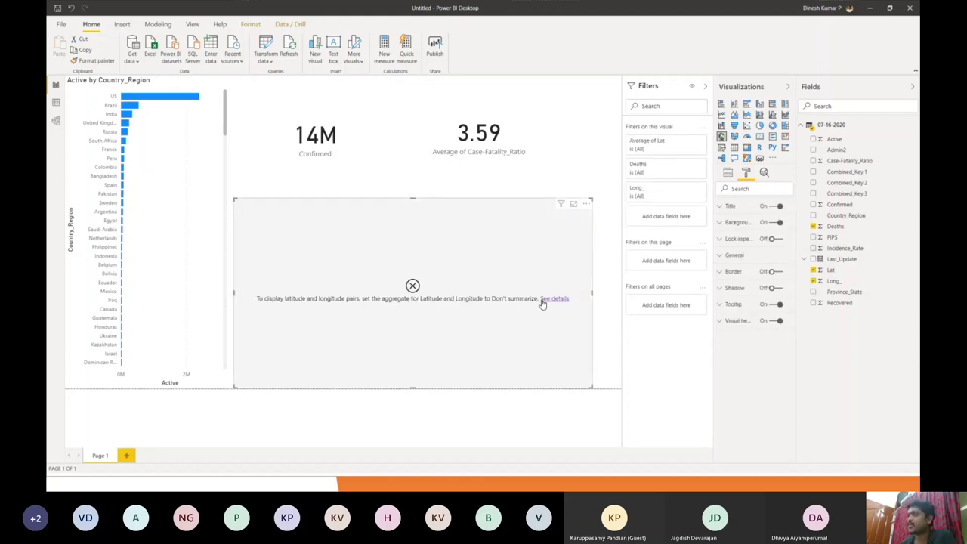
Step: Remove Lat and Long_ from the map and restore Deaths by Country_Region, with the Americas, Europe and Africa in view
{"action": "left_click", "coordinate": [821, 270]}
{"action": "left_click", "coordinate": [814, 281]}
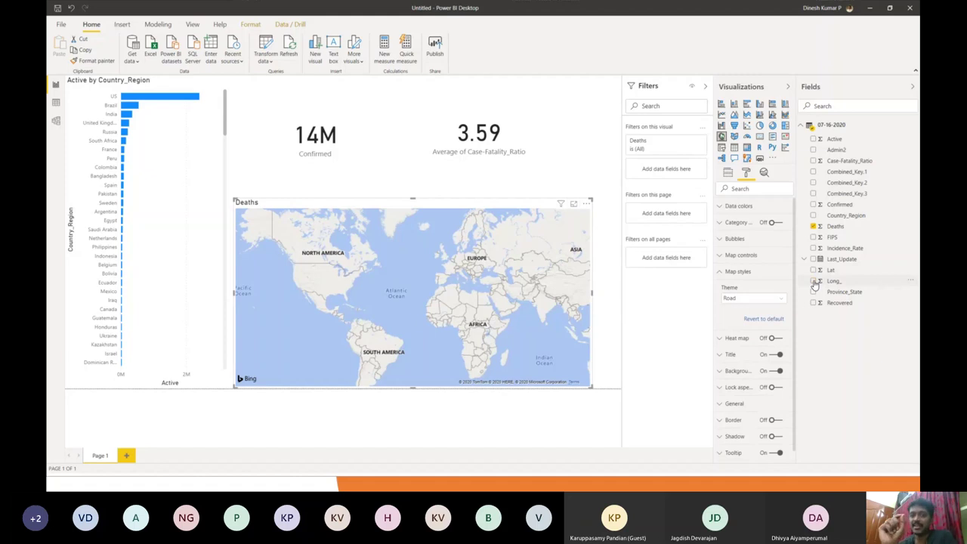
{"action": "left_click", "coordinate": [812, 226]}
{"action": "left_click", "coordinate": [812, 215]}
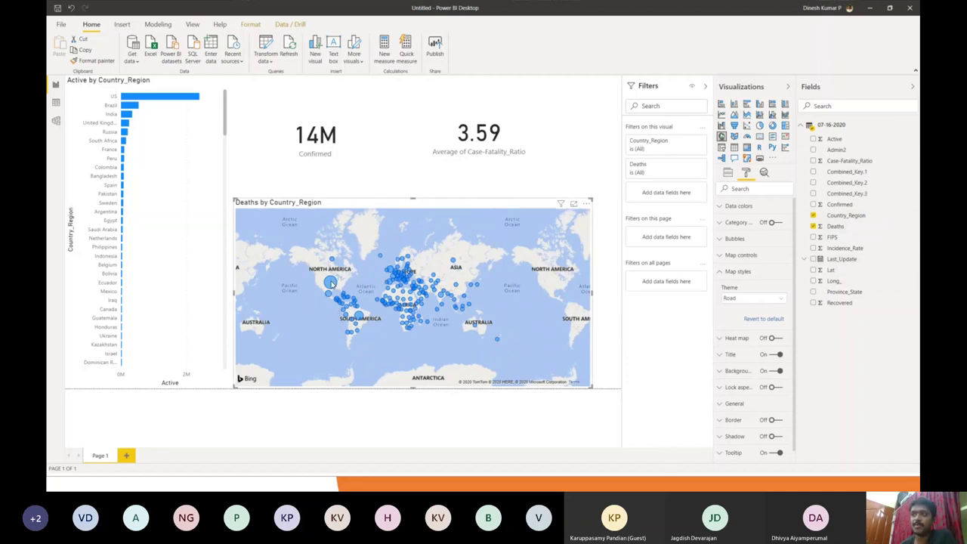
{"action": "mouse_move", "coordinate": [331, 283]}
{"action": "scroll", "coordinate": [331, 284], "scroll_direction": "up", "scroll_amount": 3}
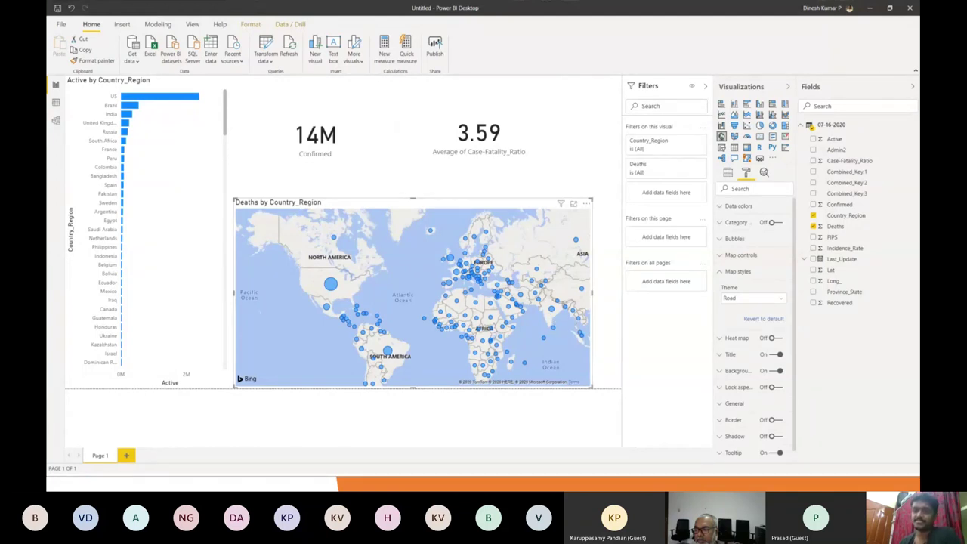
Step: Switch to the PowerPoint slide show and advance from the Recap slide to the video slide
{"action": "key", "text": "alt+Tab"}
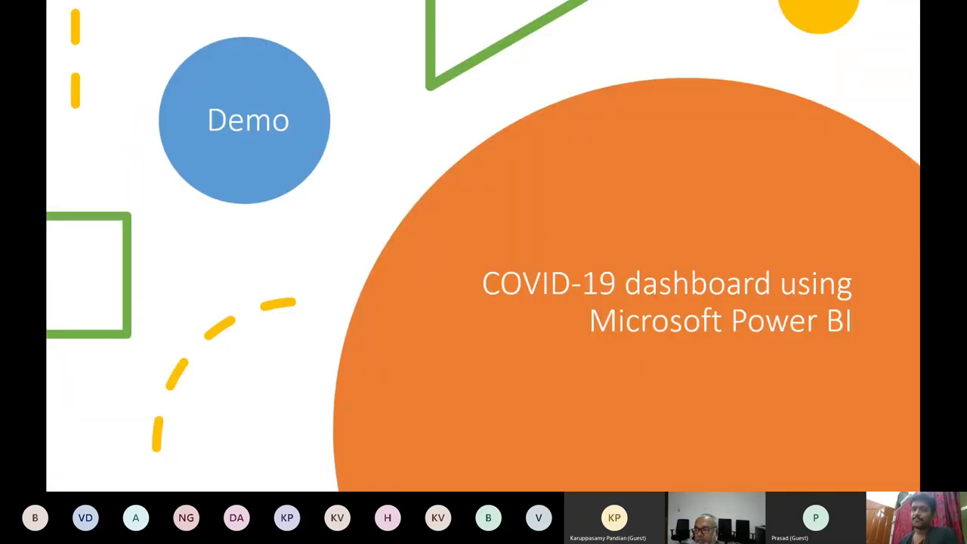
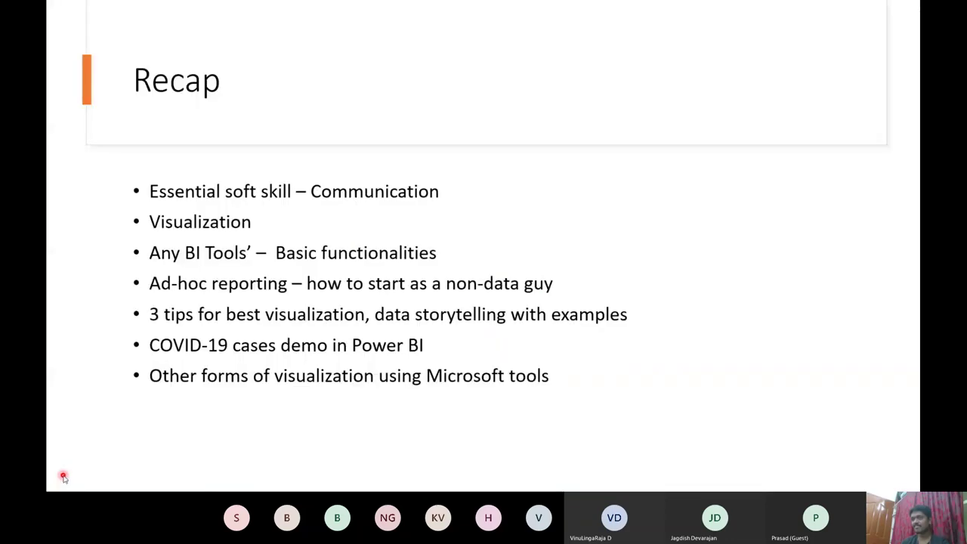
{"action": "left_click", "coordinate": [62, 480]}
{"action": "left_click", "coordinate": [63, 479]}
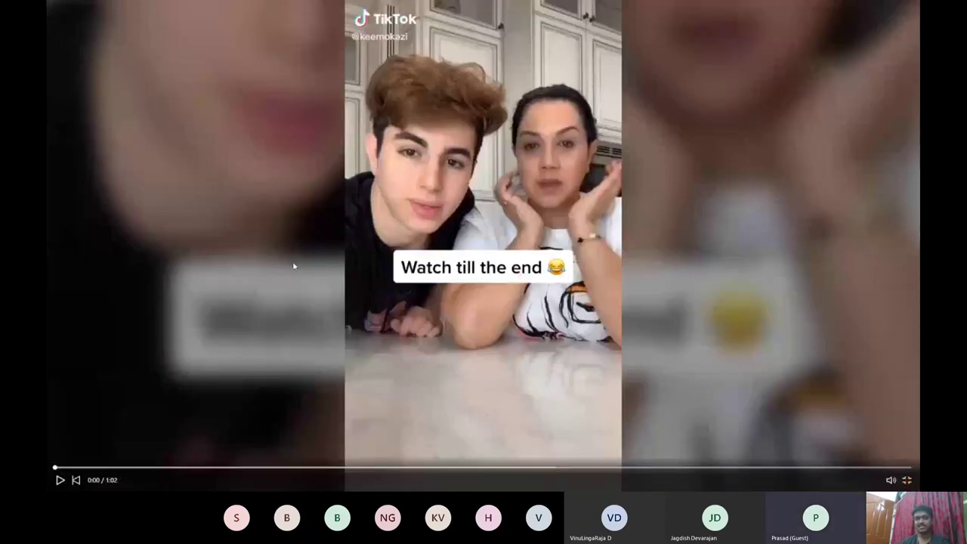
Step: Try to start the embedded "Watch till the end" video within the running slide show
{"action": "mouse_move", "coordinate": [61, 480]}
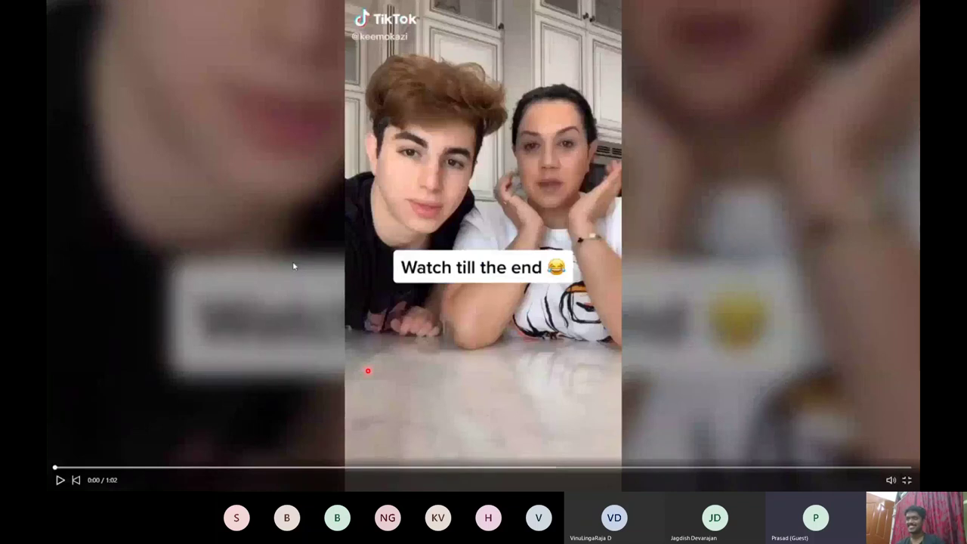
{"action": "right_click", "coordinate": [291, 389]}
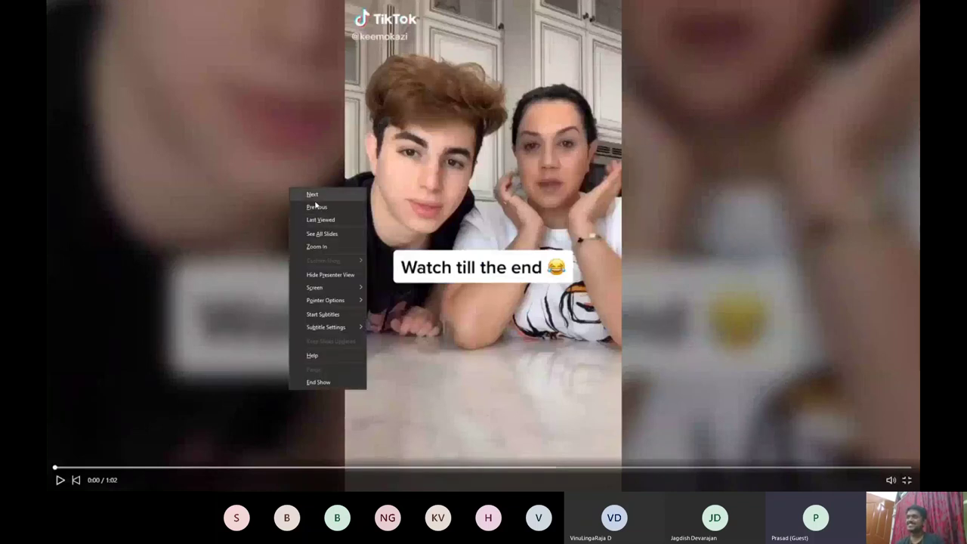
{"action": "left_click", "coordinate": [306, 415]}
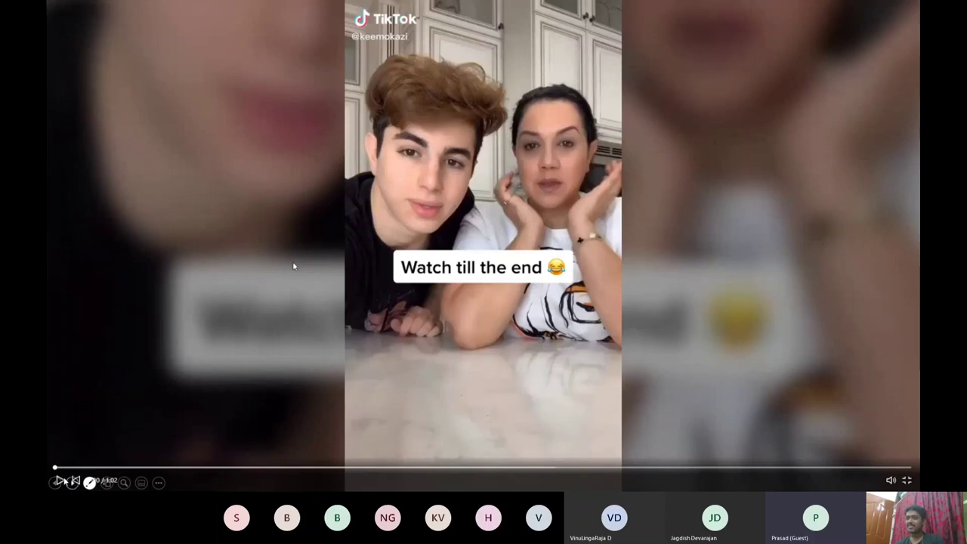
{"action": "key", "text": "Right"}
{"action": "key", "text": "Left"}
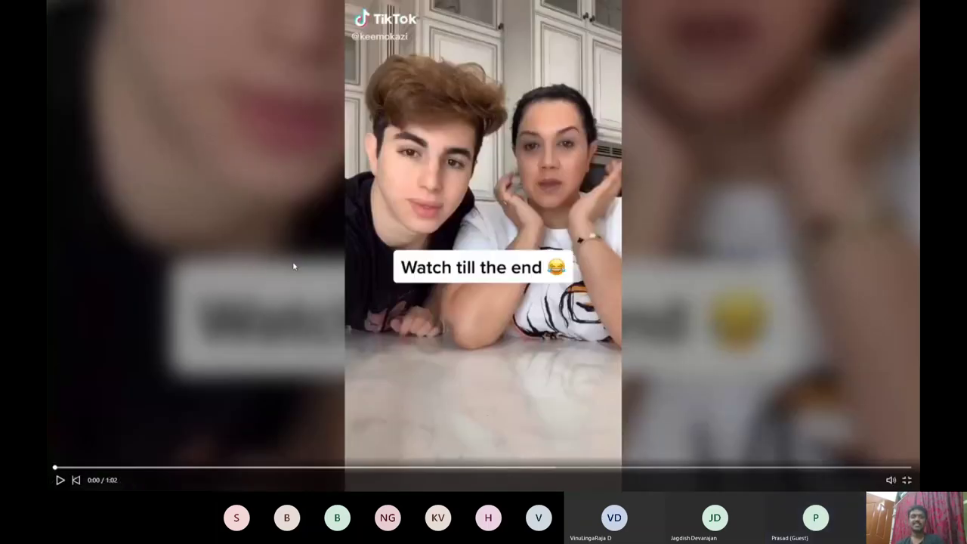
Step: Switch to the presentation's editing window and play the opening part of the video on slide 42, pausing it twice
{"action": "key", "text": "alt+Tab"}
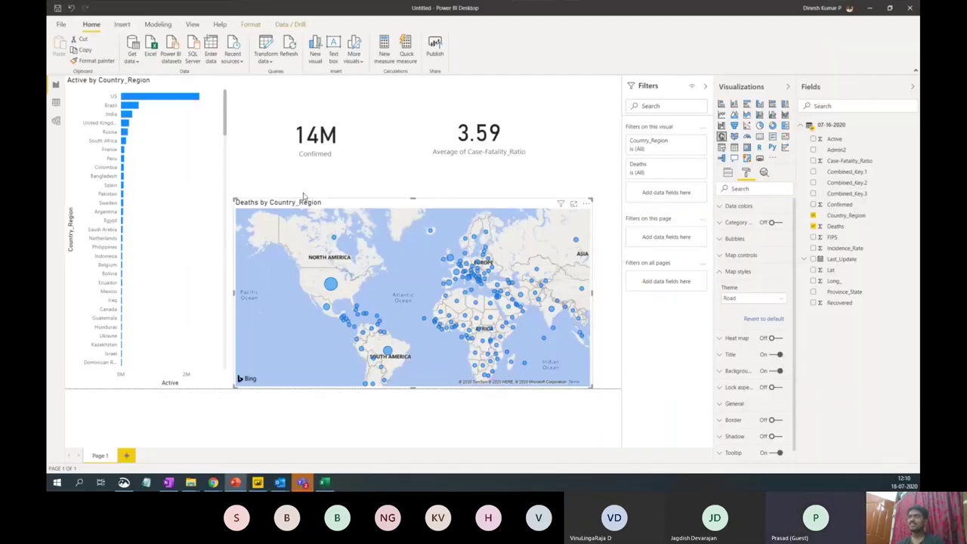
{"action": "key", "text": "alt+Tab"}
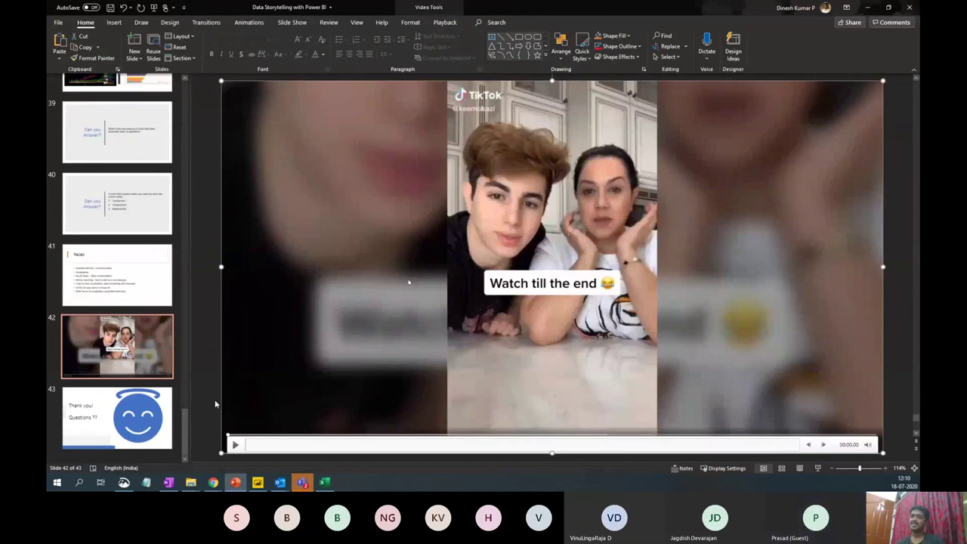
{"action": "left_click", "coordinate": [235, 445]}
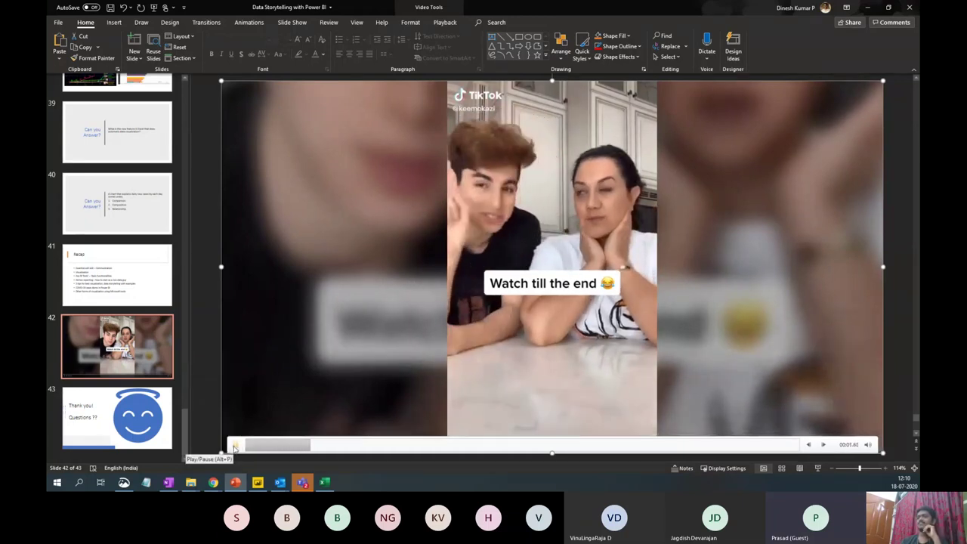
{"action": "left_click", "coordinate": [234, 447]}
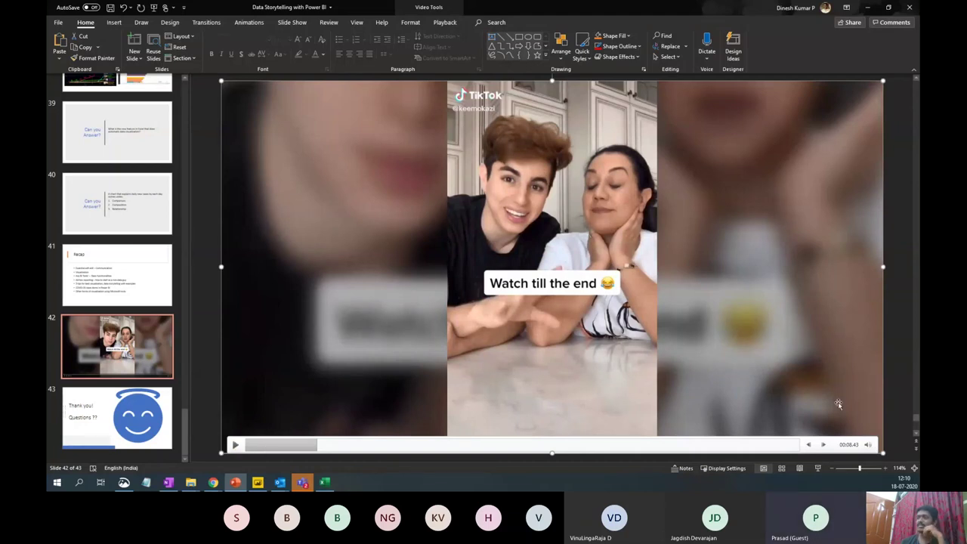
{"action": "left_click", "coordinate": [235, 447]}
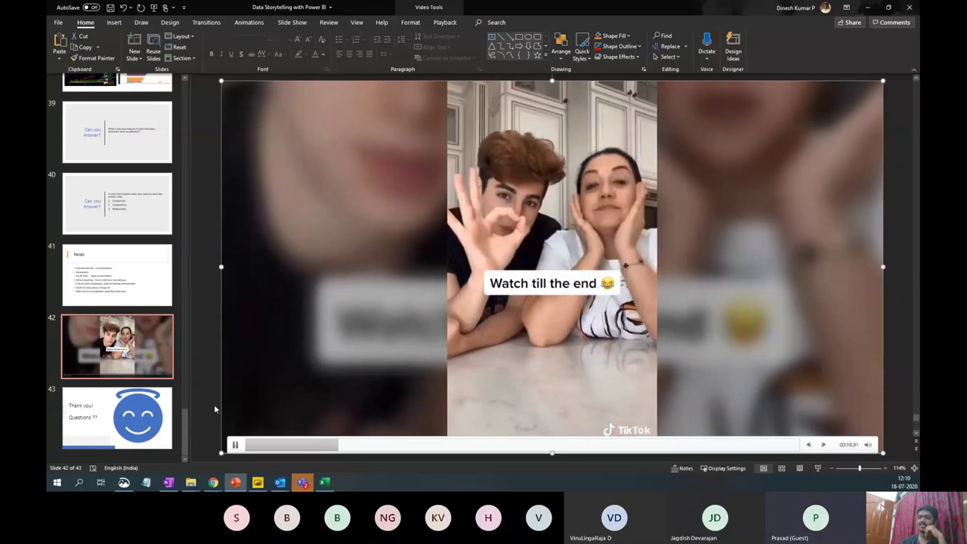
{"action": "left_click", "coordinate": [235, 447]}
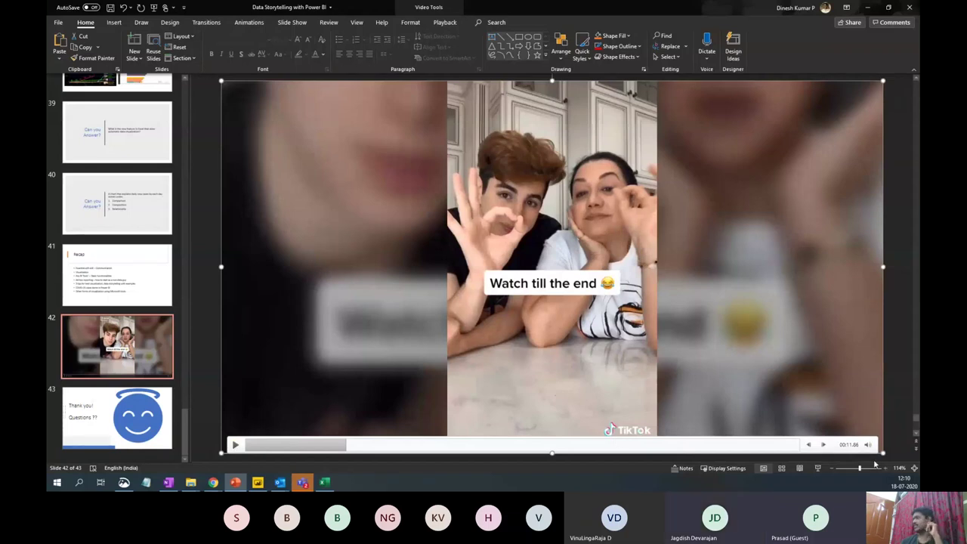
Step: Raise the slide 42 video's playback volume and replay the video from near its start
{"action": "mouse_move", "coordinate": [875, 446]}
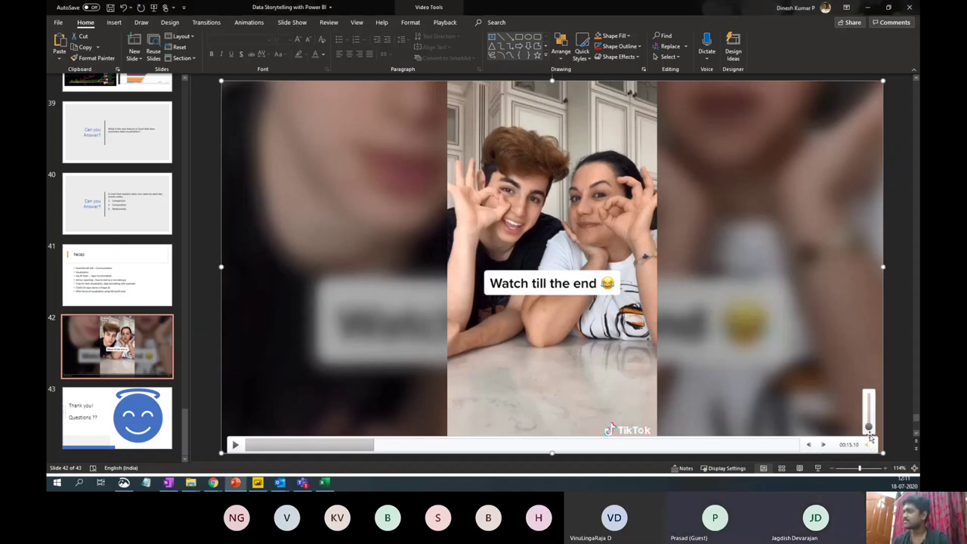
{"action": "left_click_drag", "start_coordinate": [869, 428], "coordinate": [870, 380]}
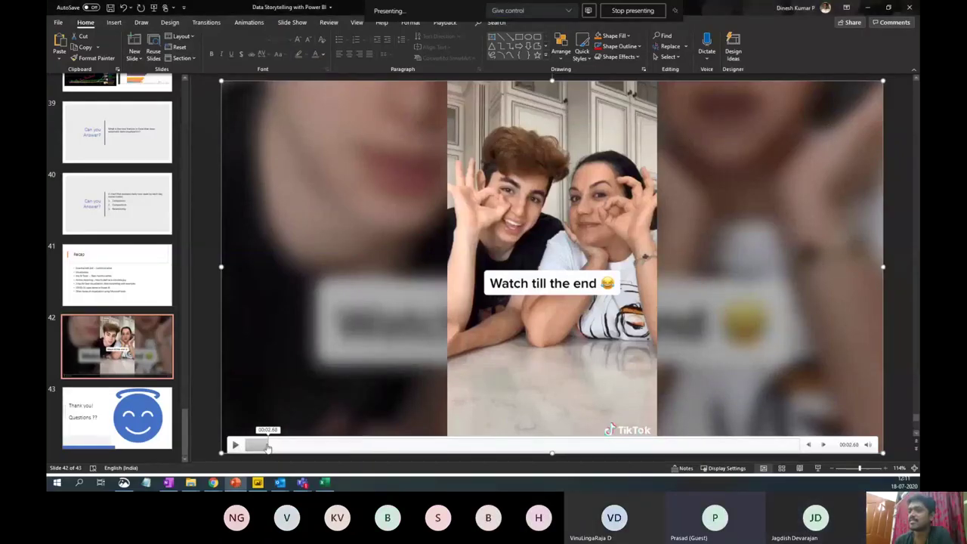
{"action": "left_click", "coordinate": [255, 445]}
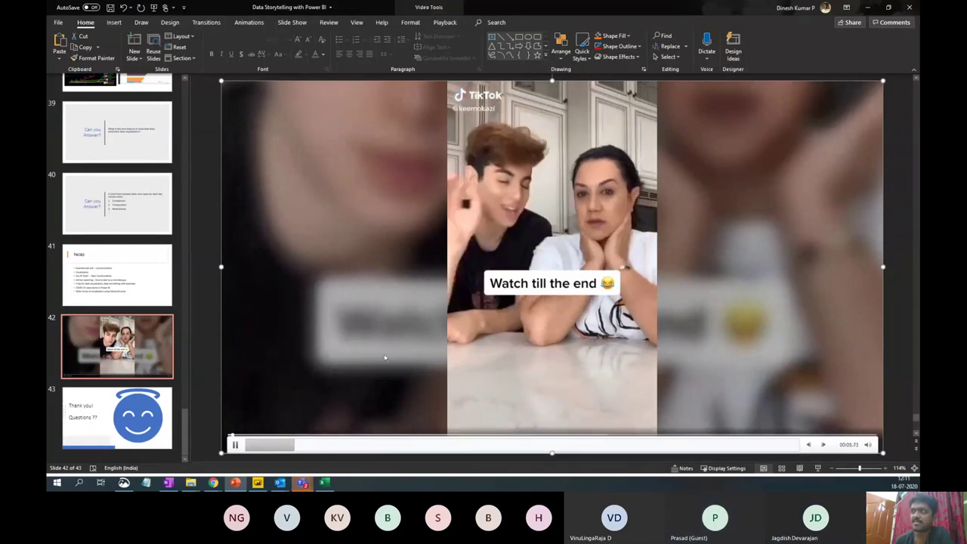
{"action": "left_click", "coordinate": [237, 447]}
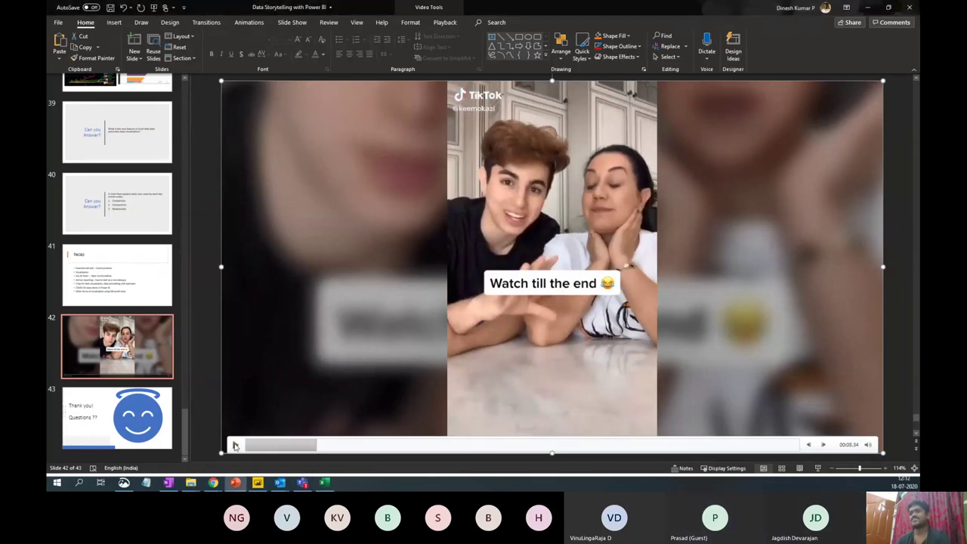
{"action": "left_click", "coordinate": [235, 446]}
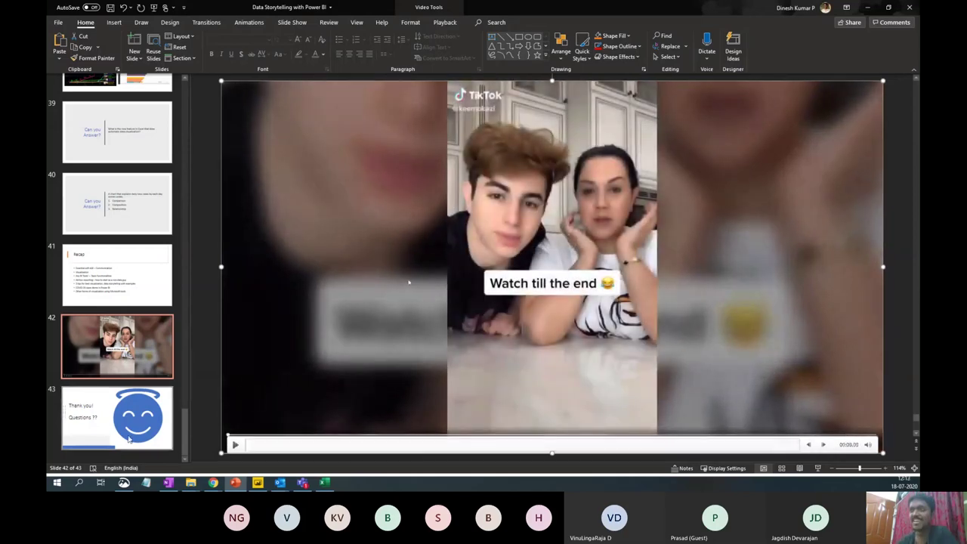
Step: Display the closing "Thank you! Questions ??" slide, bring up the Power BI report, and switch back to PowerPoint
{"action": "left_click", "coordinate": [124, 409]}
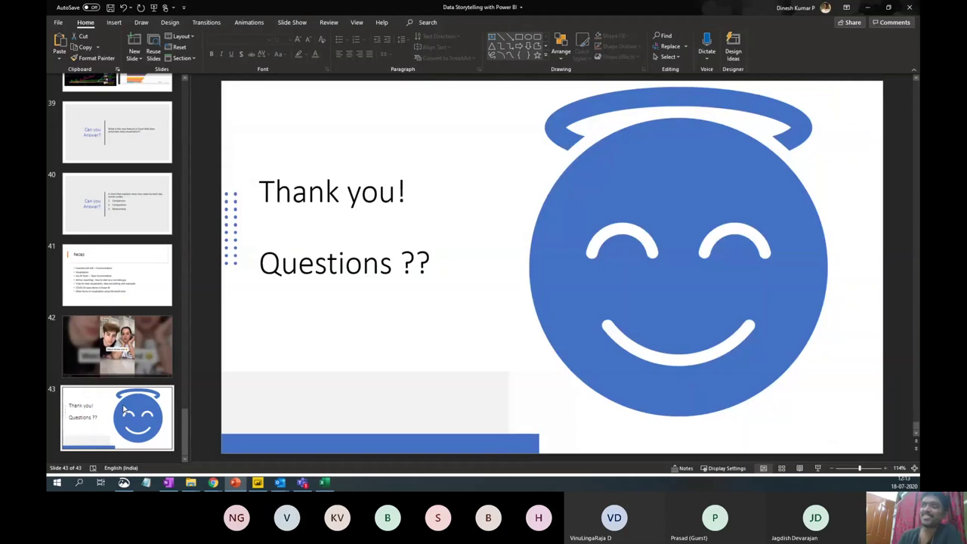
{"action": "left_click", "coordinate": [867, 7]}
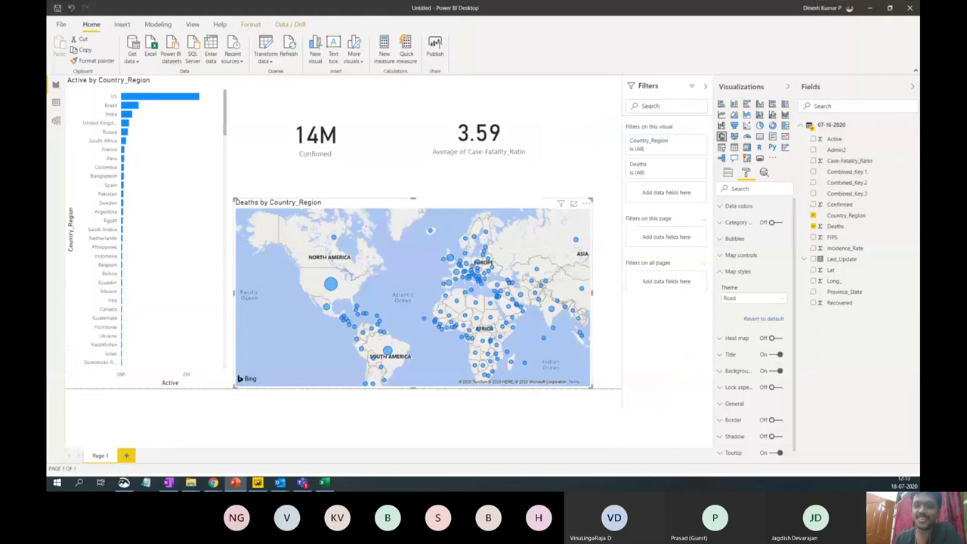
{"action": "left_click", "coordinate": [235, 482]}
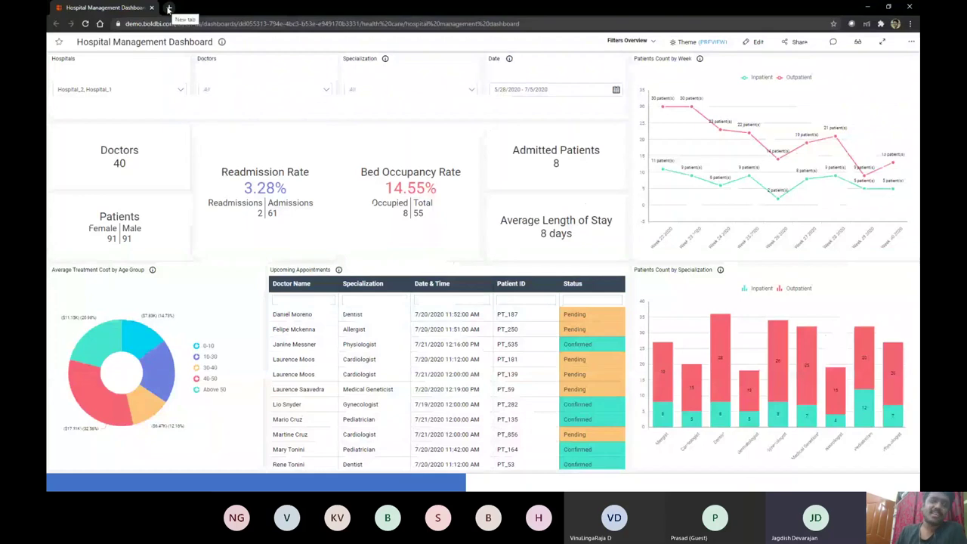
Step: Search Google in a new Chrome tab for "power bi - covid-19 dashboard"
{"action": "left_click", "coordinate": [168, 9]}
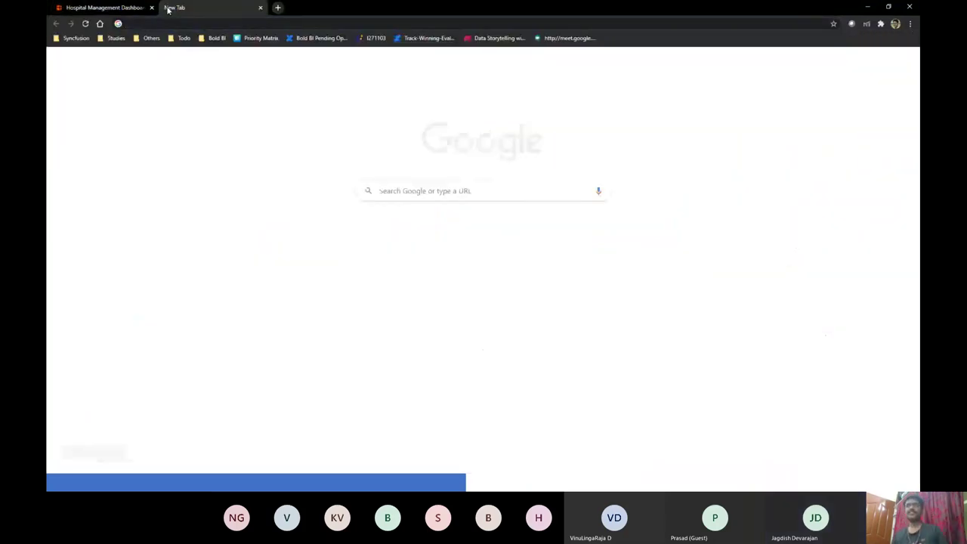
{"action": "type", "text": "po"}
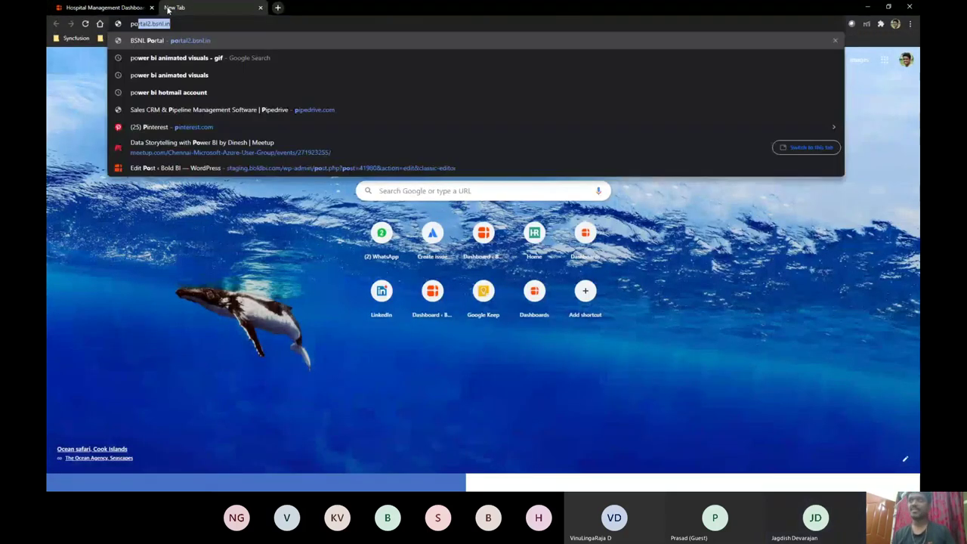
{"action": "type", "text": "wer bi dashboard"}
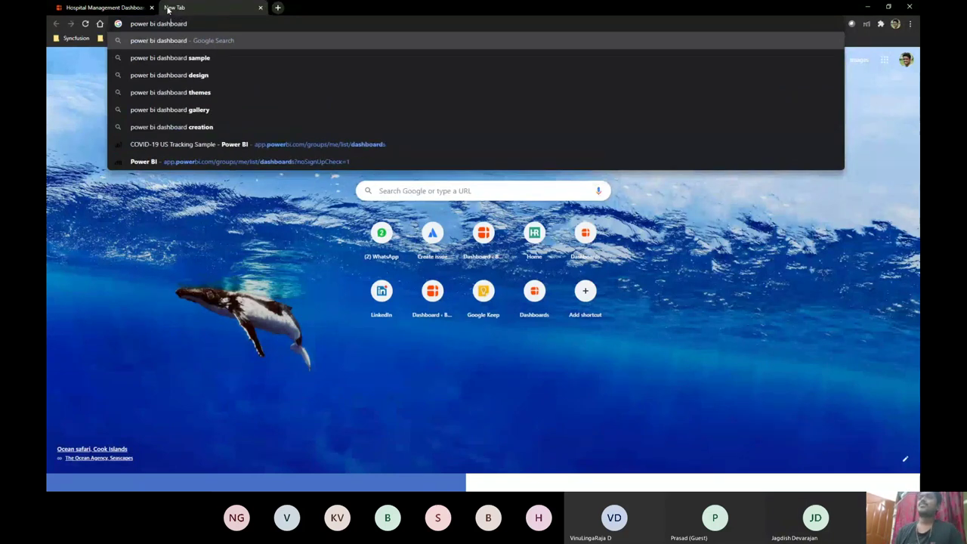
{"action": "type", "text": "- covid- "}
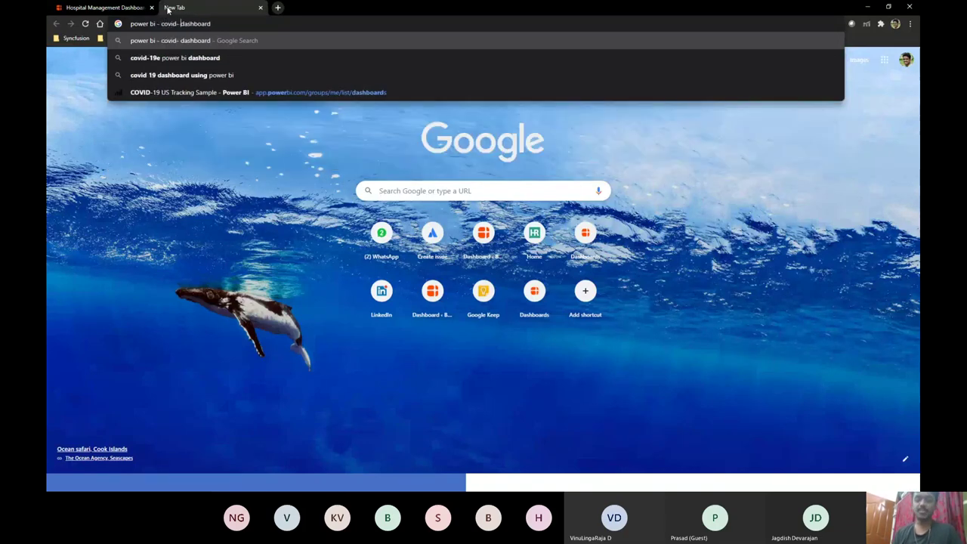
{"action": "type", "text": "19"}
{"action": "key", "text": "Return"}
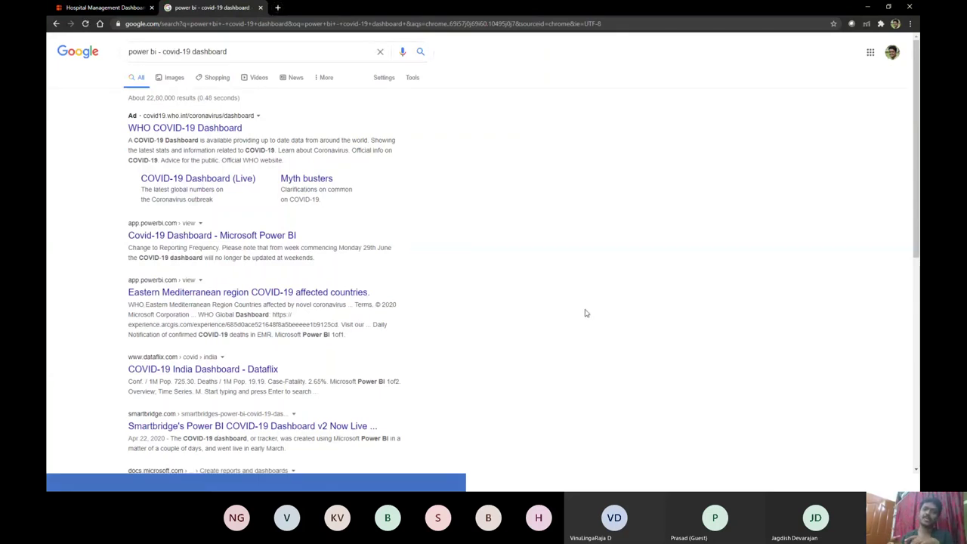
Step: Search Google in a new browser tab for "iframe in html"
{"action": "left_click", "coordinate": [277, 8]}
{"action": "type", "text": "iframe "}
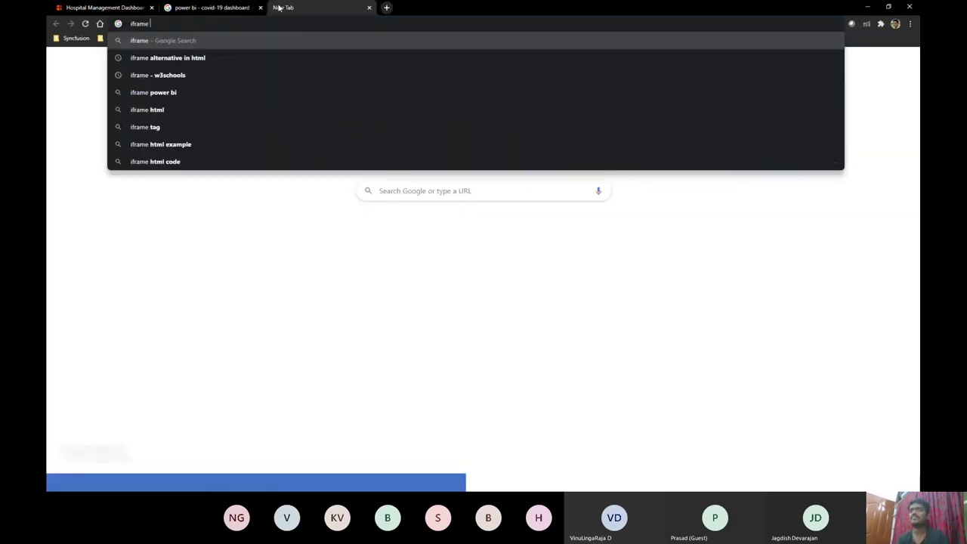
{"action": "type", "text": "in html"}
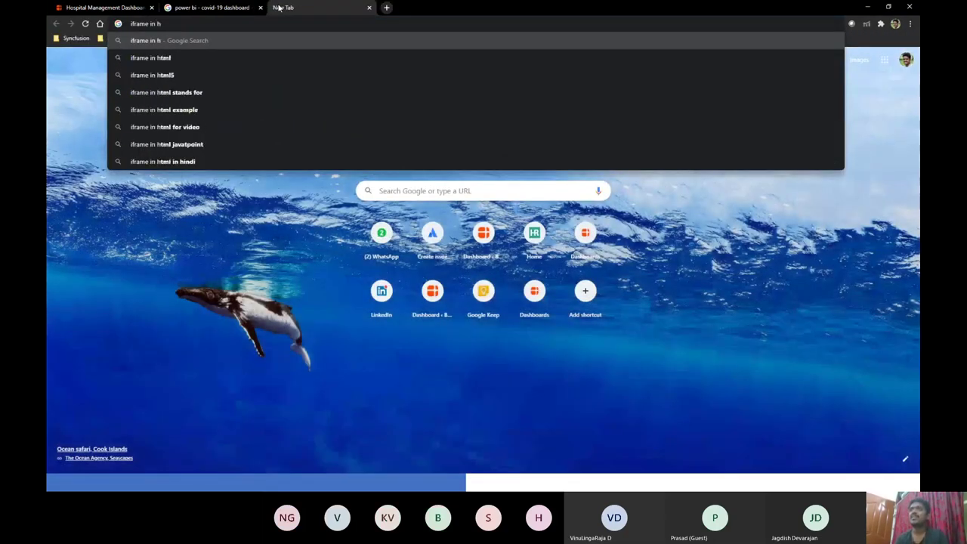
{"action": "key", "text": "Return"}
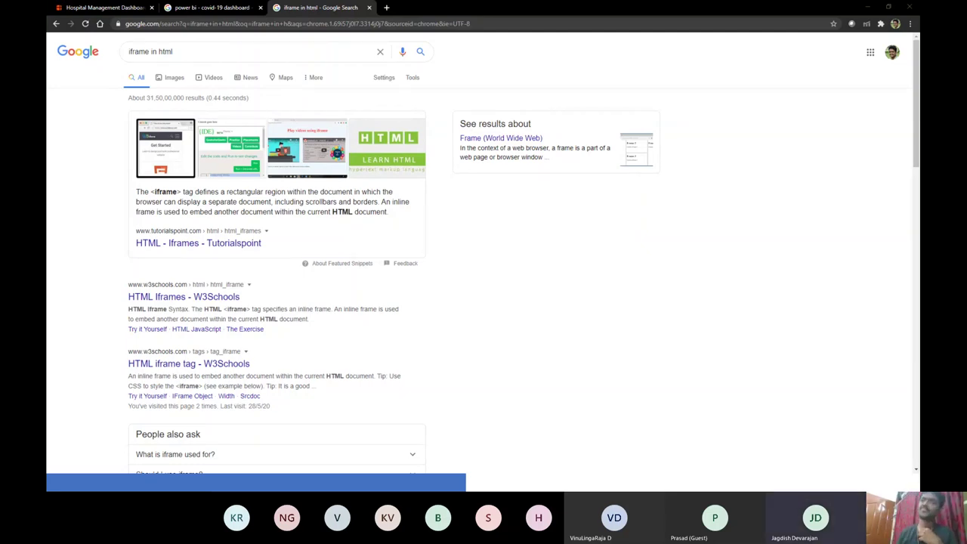
Step: Extend the dashboard search to "power bi - covid-19 dashboard embed" and open the COVID-19 tracking sample for US state and local governments
{"action": "left_click", "coordinate": [203, 9]}
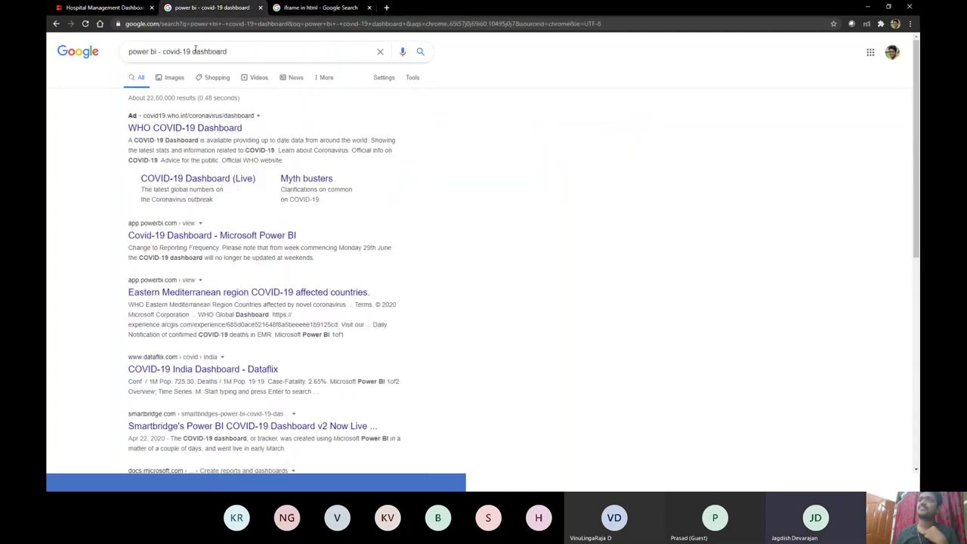
{"action": "left_click", "coordinate": [253, 57]}
{"action": "type", "text": "embed"}
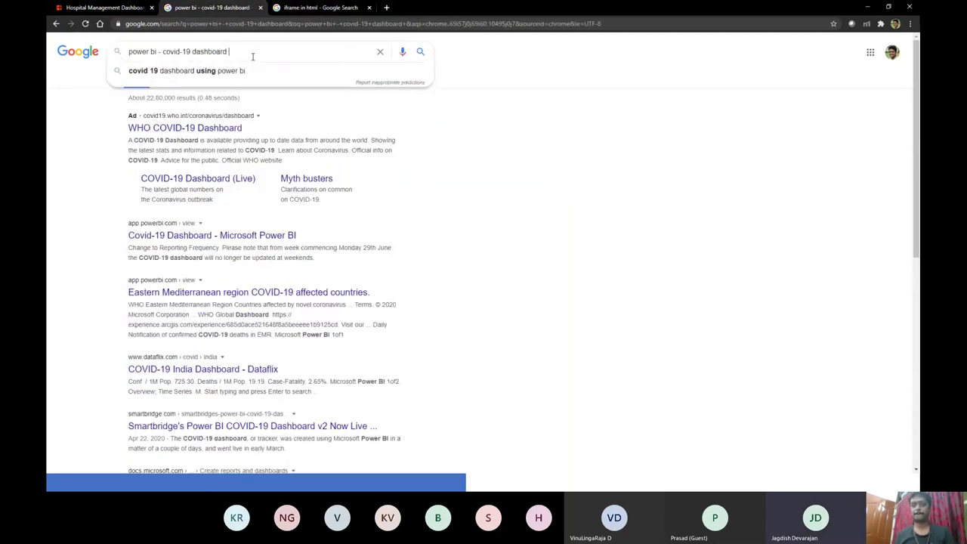
{"action": "key", "text": "Return"}
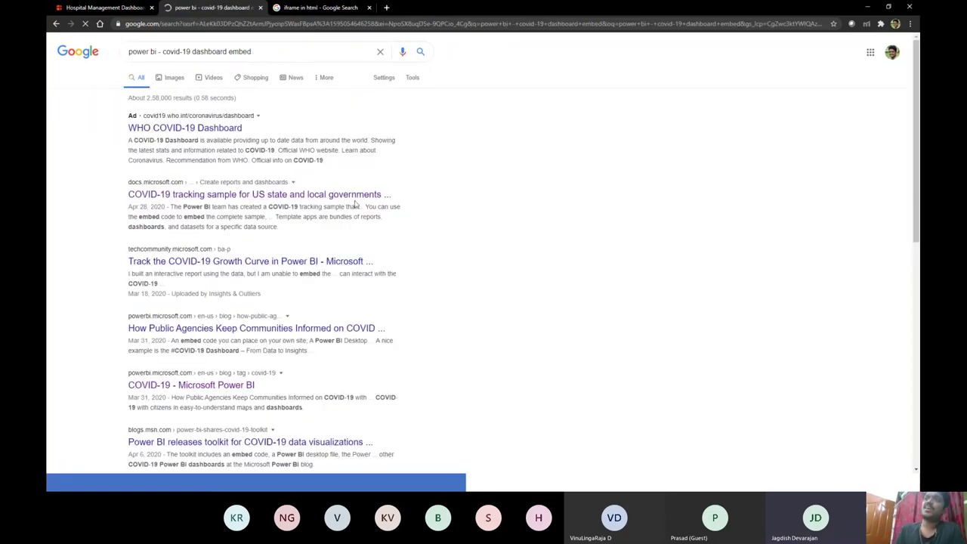
{"action": "left_click", "coordinate": [247, 195]}
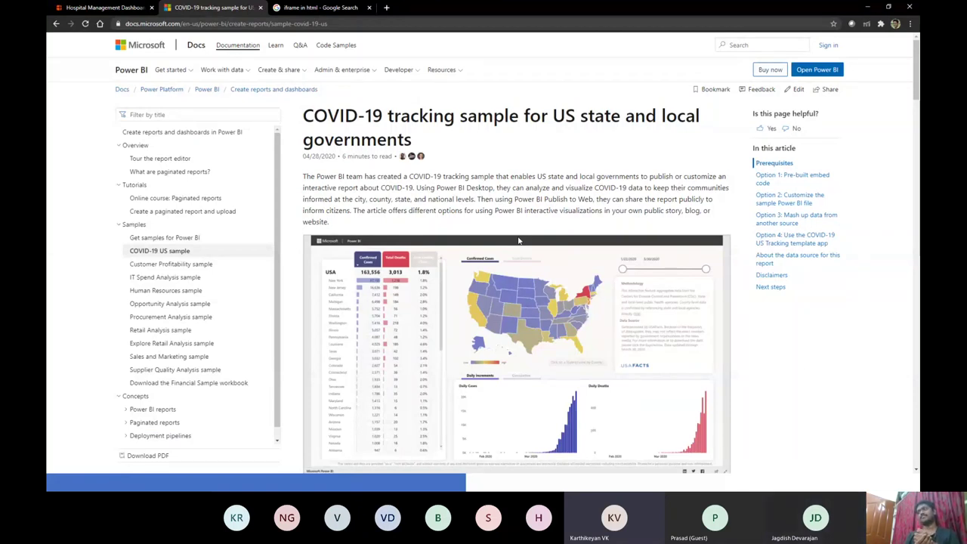
Step: Select the sample article's full web address and switch windows
{"action": "left_click", "coordinate": [357, 25]}
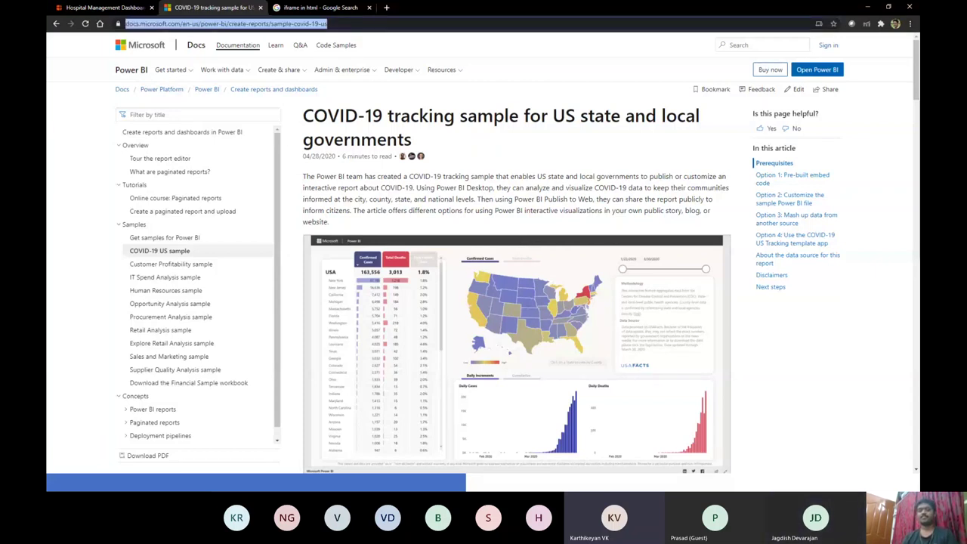
{"action": "key", "text": "alt+Tab"}
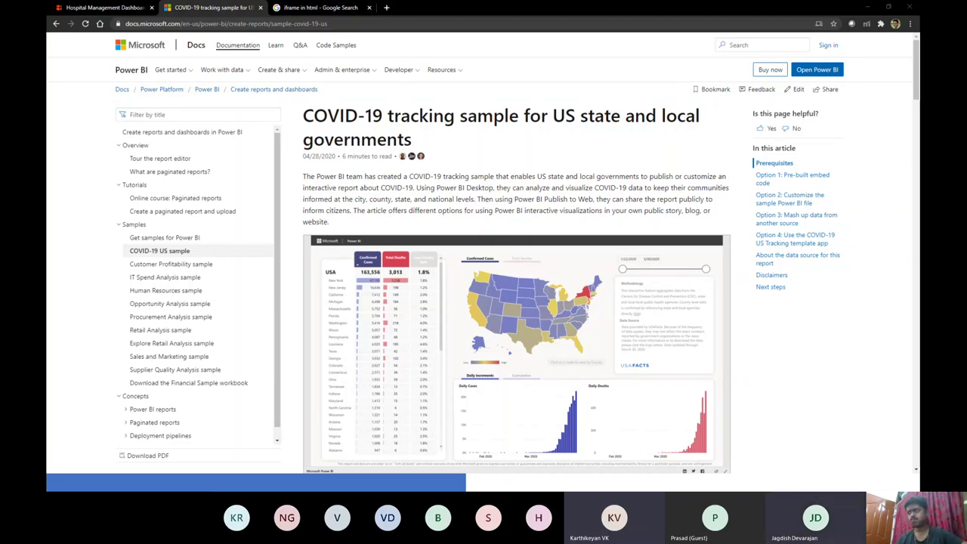
Step: Select and copy the pre-built iframe embed code under Option 1 of the article
{"action": "scroll", "coordinate": [414, 392], "scroll_direction": "down", "scroll_amount": 1}
{"action": "scroll", "coordinate": [415, 392], "scroll_direction": "down", "scroll_amount": 6}
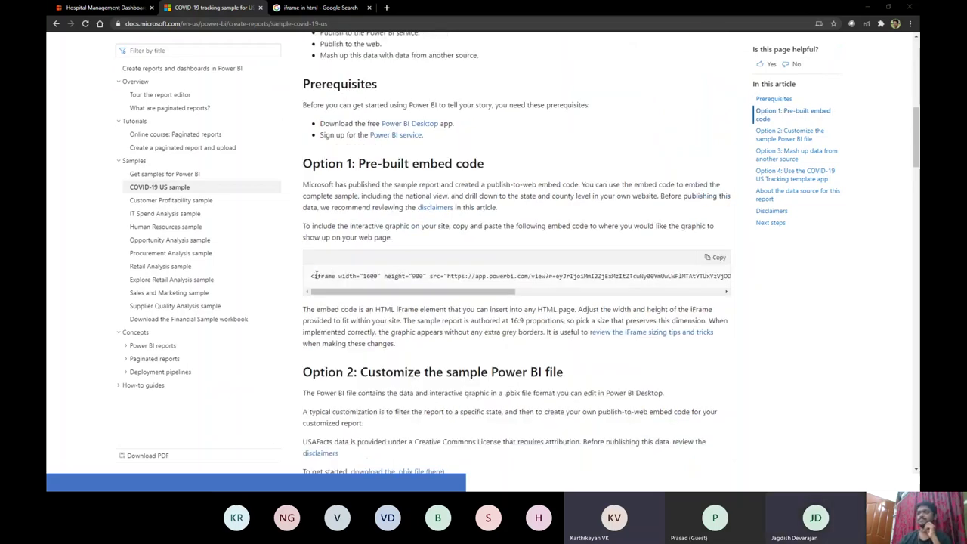
{"action": "left_click_drag", "start_coordinate": [311, 275], "coordinate": [680, 340]}
{"action": "left_click", "coordinate": [518, 283]}
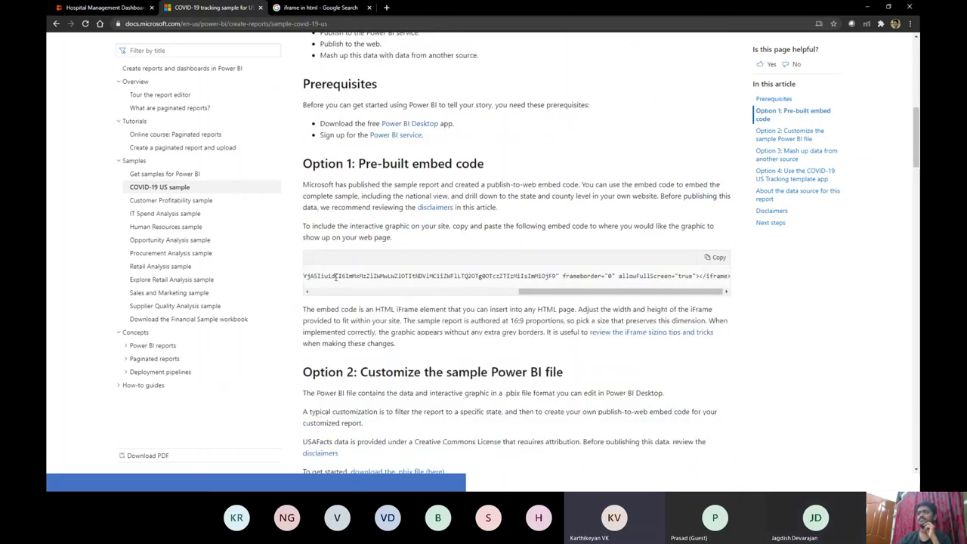
{"action": "left_click", "coordinate": [711, 259]}
{"action": "left_click_drag", "start_coordinate": [633, 293], "coordinate": [402, 292]}
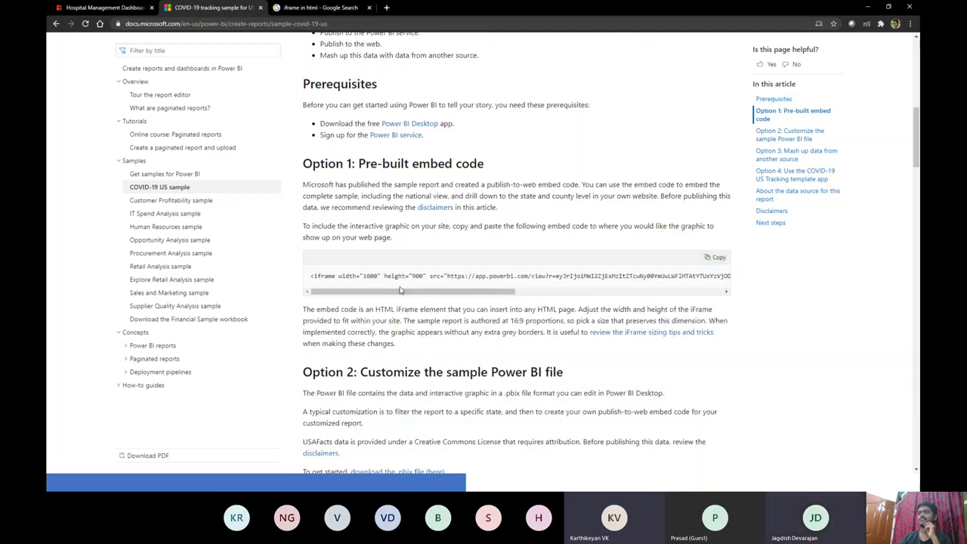
Step: Highlight the iframe tag and the src attribute in the embed code and examine the source URL
{"action": "left_click_drag", "start_coordinate": [312, 275], "coordinate": [334, 275]}
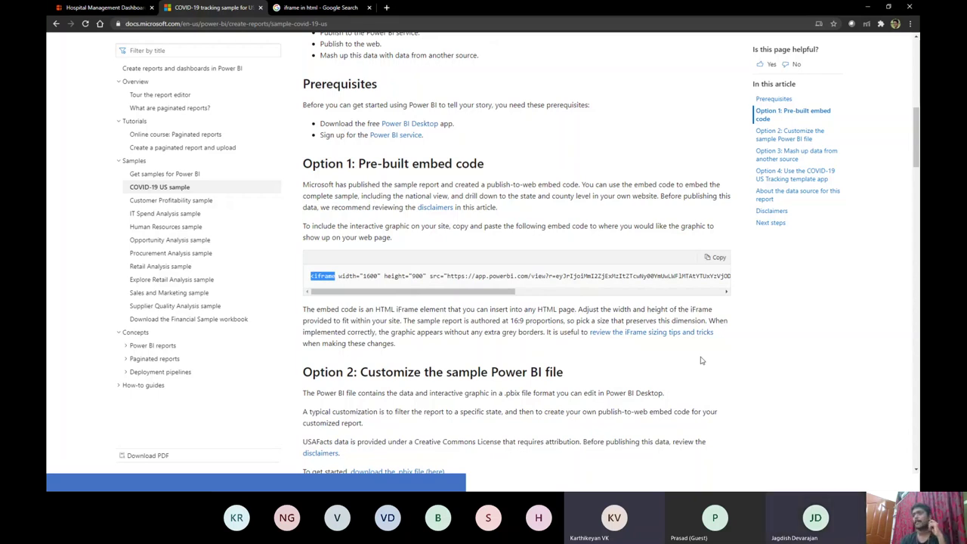
{"action": "double_click", "coordinate": [434, 276]}
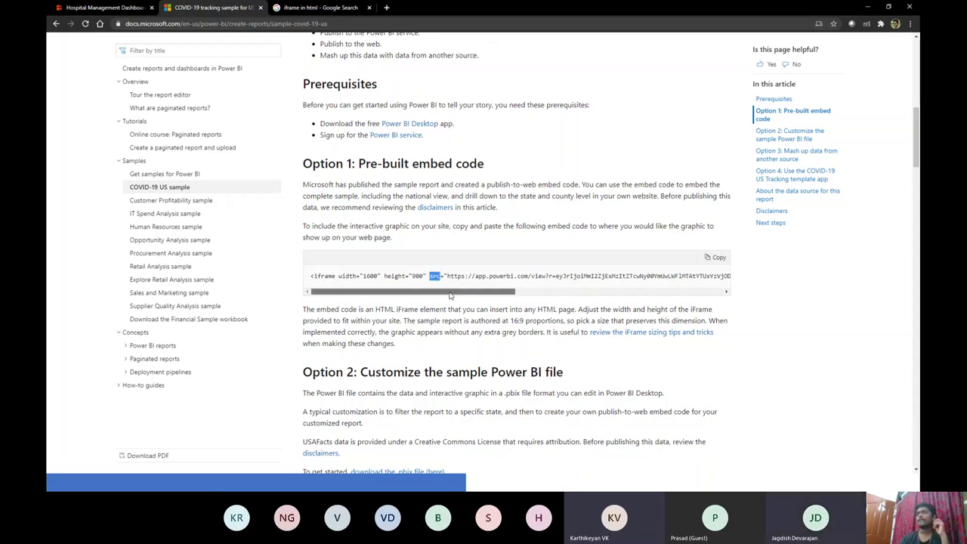
{"action": "left_click_drag", "start_coordinate": [450, 292], "coordinate": [468, 293]}
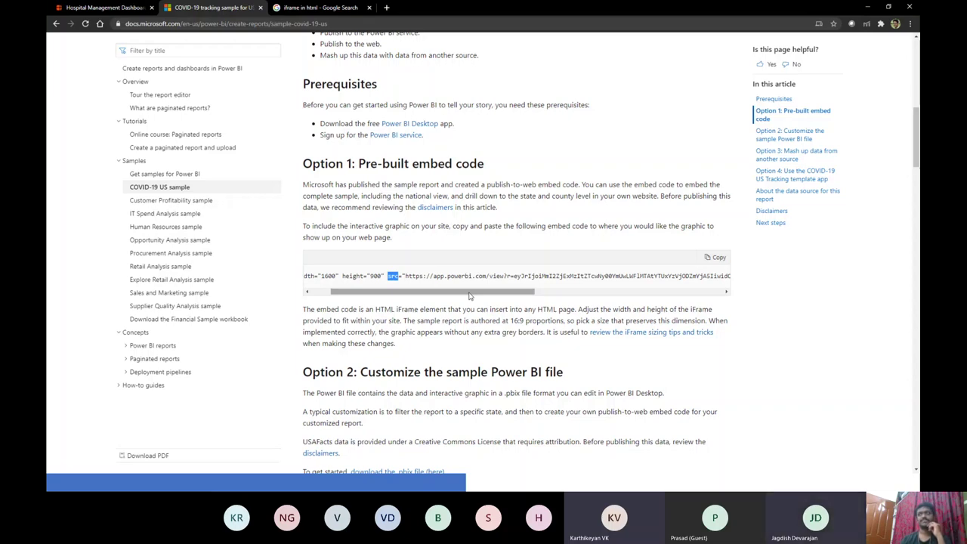
Step: Return to the start of the article and highlight its title and the intro text about US state and local governments
{"action": "scroll", "coordinate": [468, 246], "scroll_direction": "up", "scroll_amount": 10}
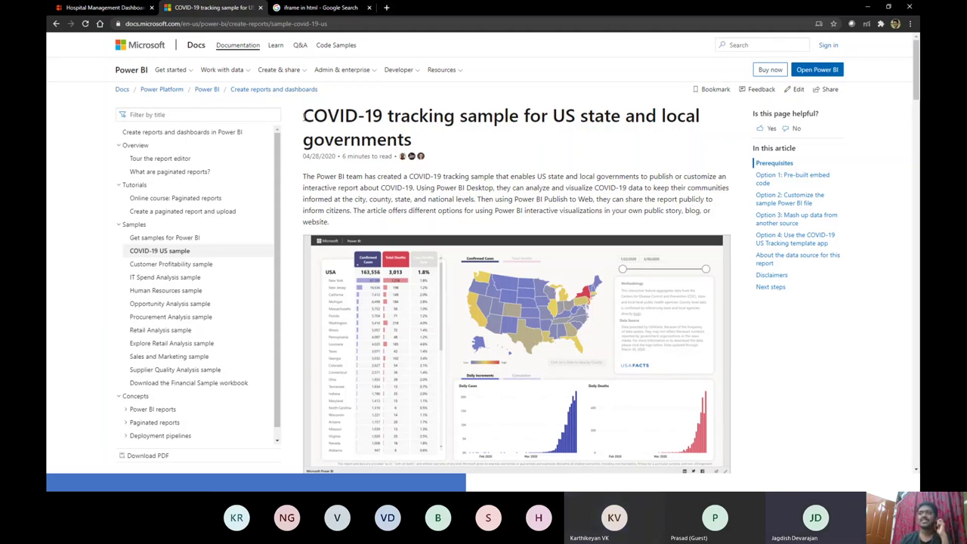
{"action": "left_click_drag", "start_coordinate": [303, 117], "coordinate": [423, 140]}
{"action": "left_click", "coordinate": [433, 209]}
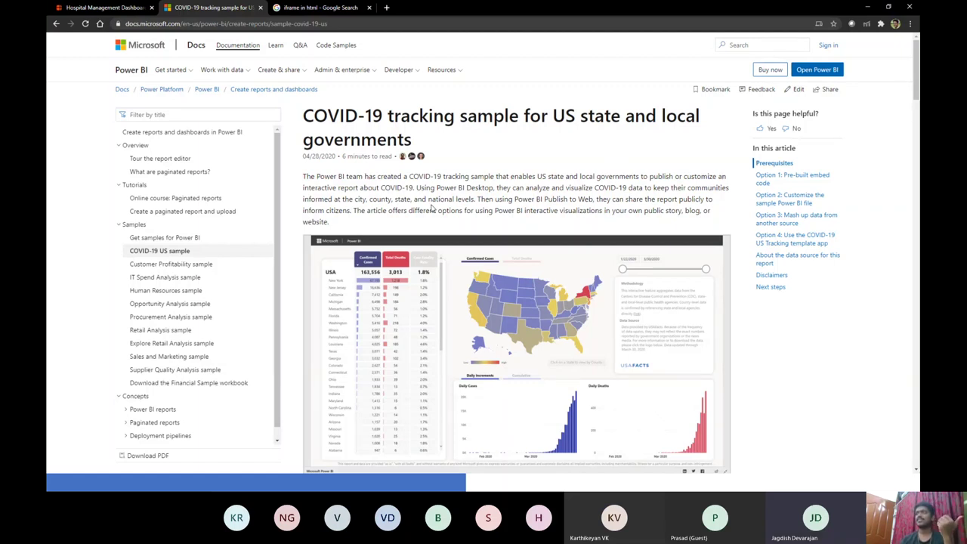
{"action": "left_click_drag", "start_coordinate": [503, 177], "coordinate": [659, 176]}
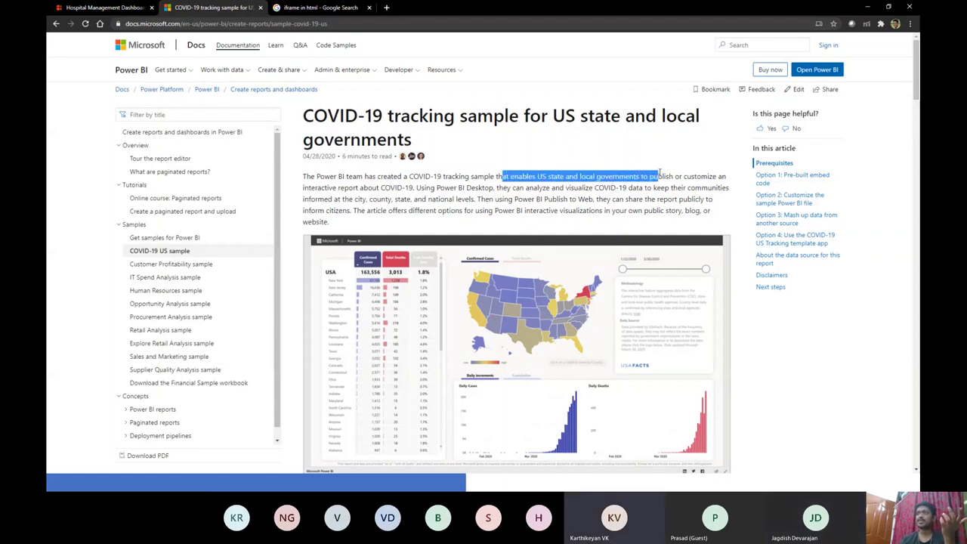
{"action": "left_click", "coordinate": [536, 200]}
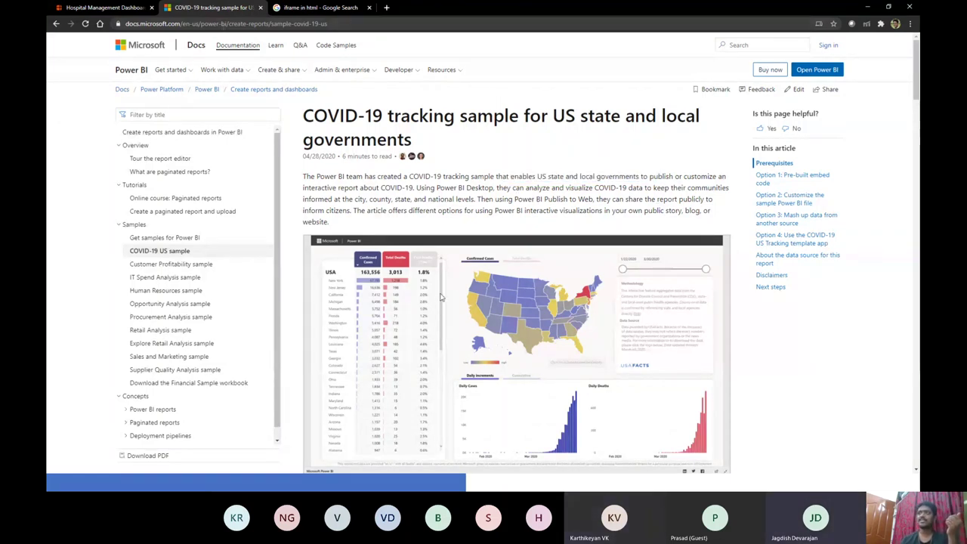
Step: Review the article's Prerequisites and Option 1 sections, highlighting the word Download, the "Pre-built embed code" heading and the iframe tag
{"action": "scroll", "coordinate": [492, 320], "scroll_direction": "down", "scroll_amount": 3}
{"action": "scroll", "coordinate": [497, 353], "scroll_direction": "down", "scroll_amount": 2}
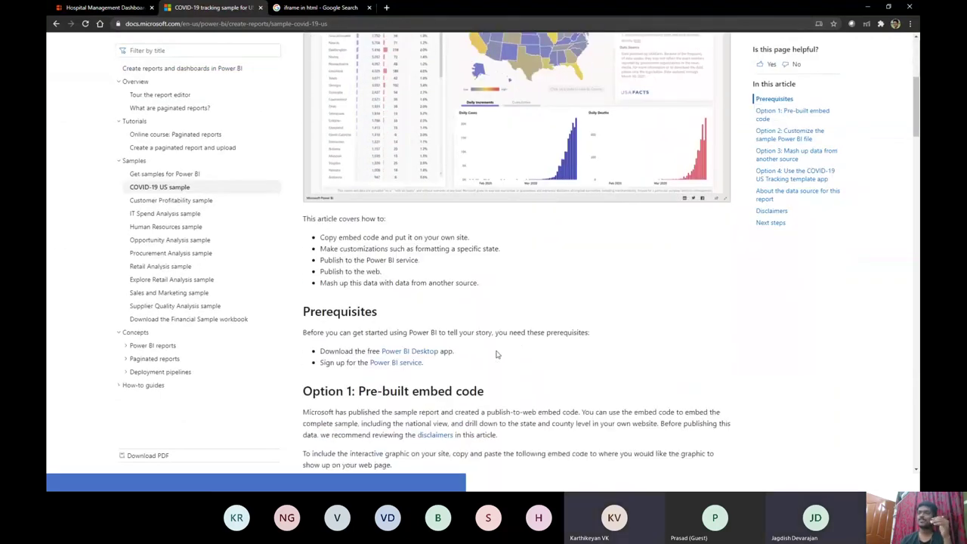
{"action": "scroll", "coordinate": [497, 354], "scroll_direction": "down", "scroll_amount": 3}
{"action": "scroll", "coordinate": [497, 353], "scroll_direction": "down", "scroll_amount": 2}
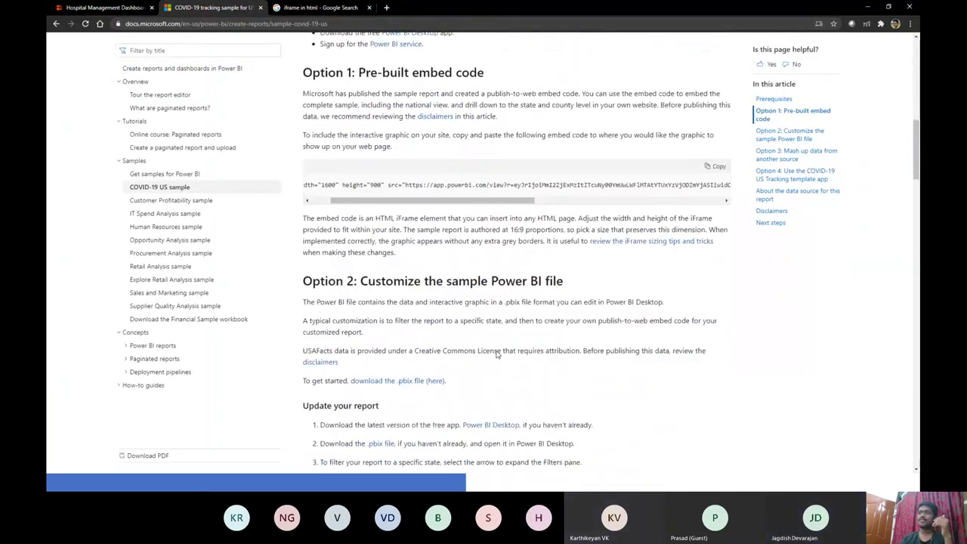
{"action": "scroll", "coordinate": [496, 353], "scroll_direction": "up", "scroll_amount": 3}
{"action": "double_click", "coordinate": [337, 168]}
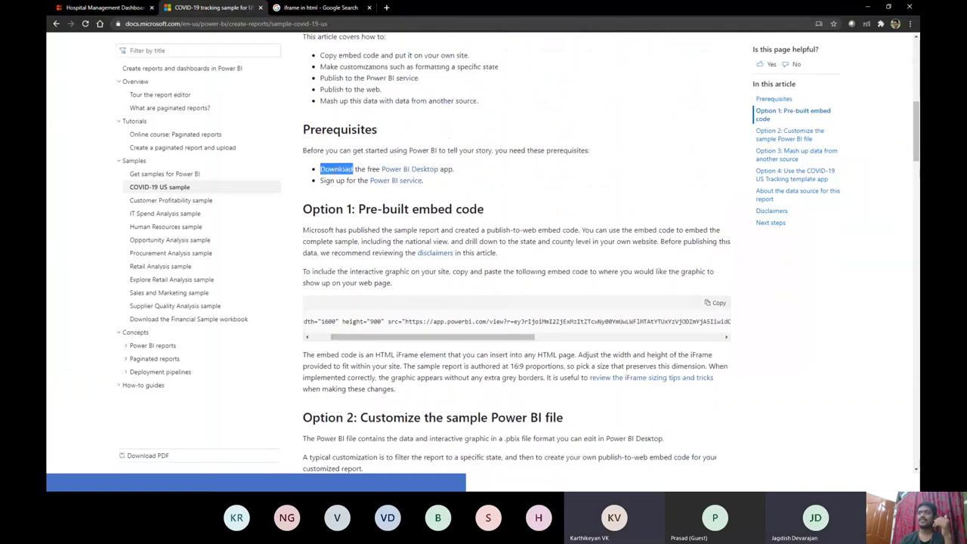
{"action": "left_click", "coordinate": [546, 255]}
{"action": "scroll", "coordinate": [547, 254], "scroll_direction": "down", "scroll_amount": 1}
{"action": "left_click_drag", "start_coordinate": [374, 292], "coordinate": [353, 293]}
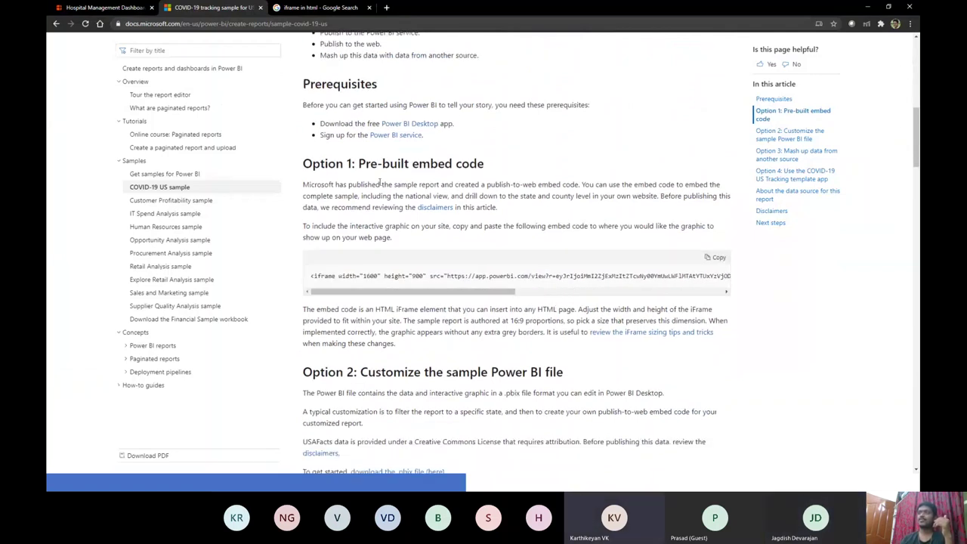
{"action": "left_click_drag", "start_coordinate": [358, 163], "coordinate": [532, 165]}
{"action": "left_click", "coordinate": [313, 276]}
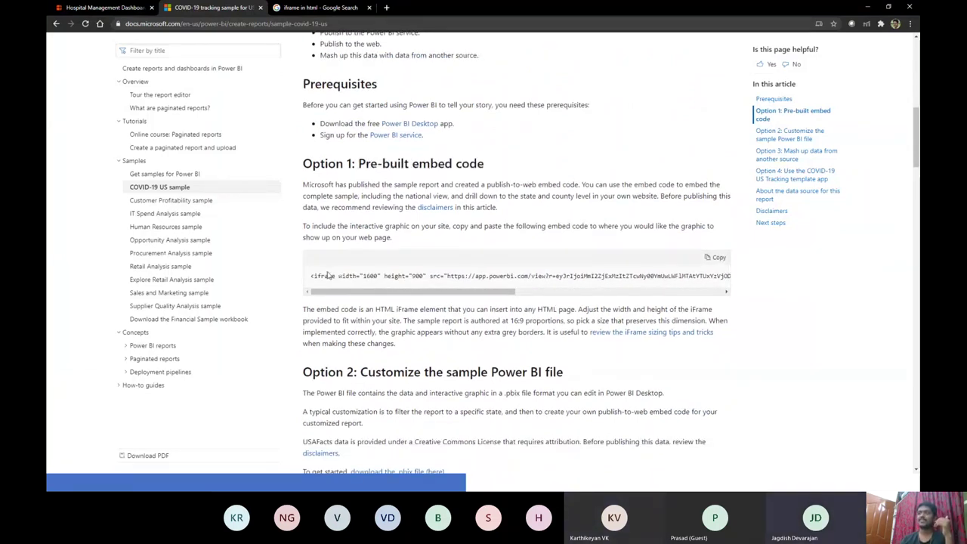
{"action": "double_click", "coordinate": [325, 277]}
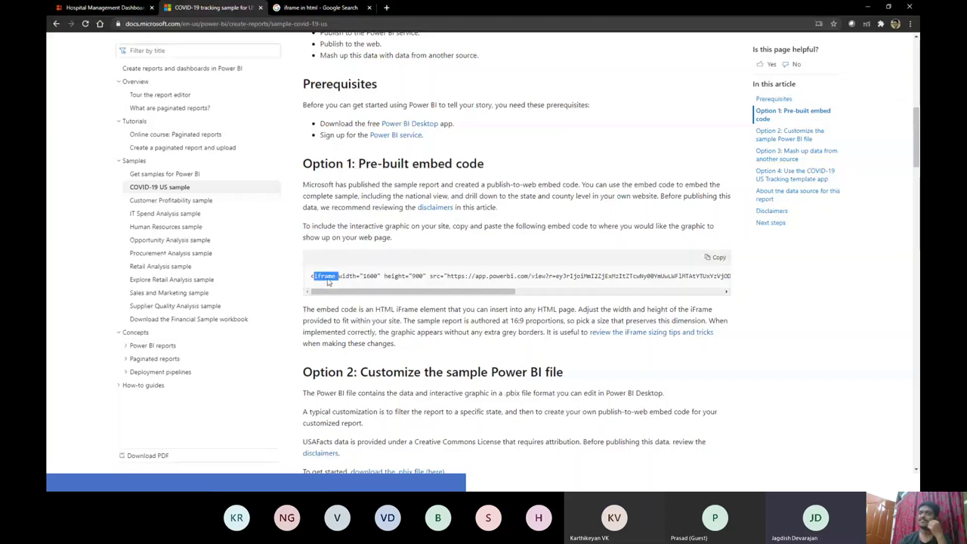
Step: Skim the article's Option 2 customization steps through the start of Option 3, and return to the sample report image
{"action": "scroll", "coordinate": [388, 317], "scroll_direction": "down", "scroll_amount": 1}
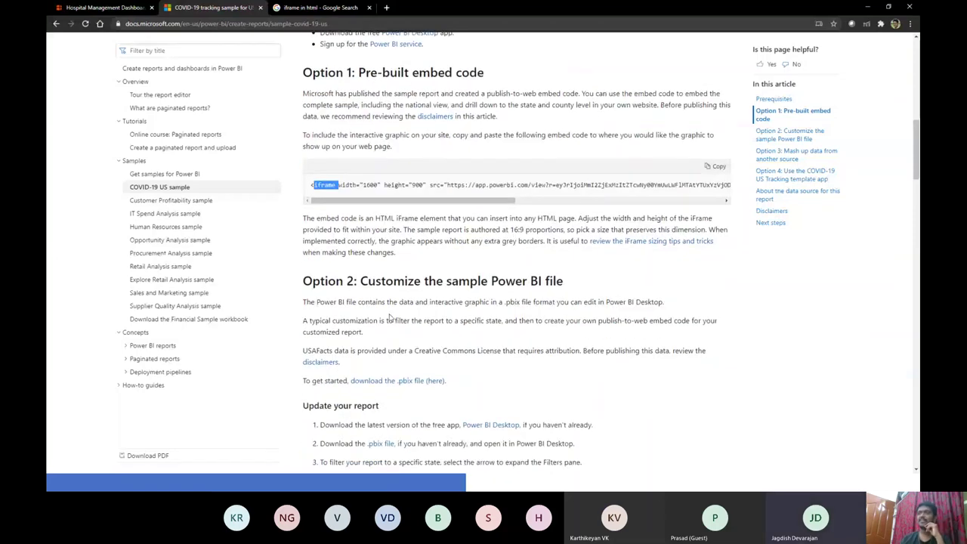
{"action": "scroll", "coordinate": [418, 455], "scroll_direction": "up", "scroll_amount": 4}
{"action": "scroll", "coordinate": [418, 454], "scroll_direction": "down", "scroll_amount": 2}
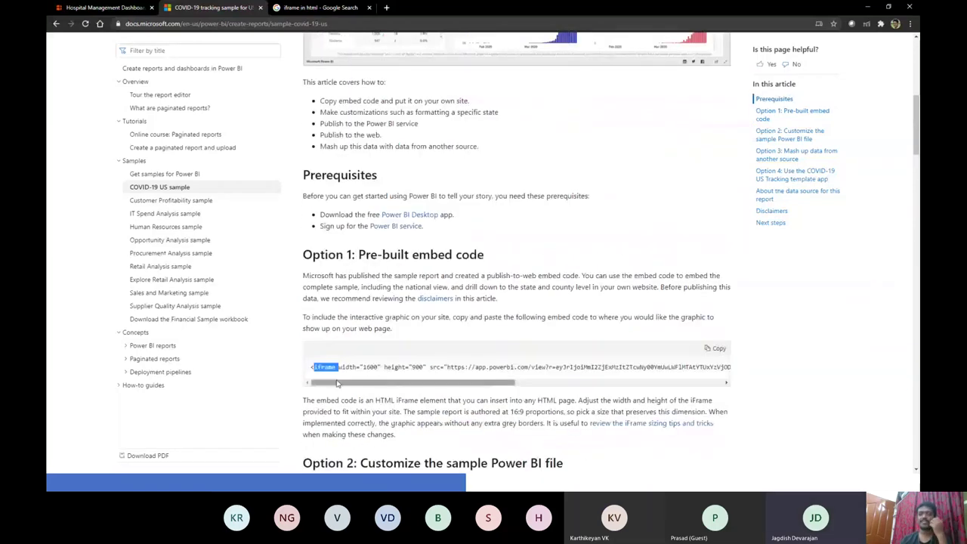
{"action": "scroll", "coordinate": [498, 364], "scroll_direction": "down", "scroll_amount": 1}
{"action": "scroll", "coordinate": [498, 364], "scroll_direction": "down", "scroll_amount": 10}
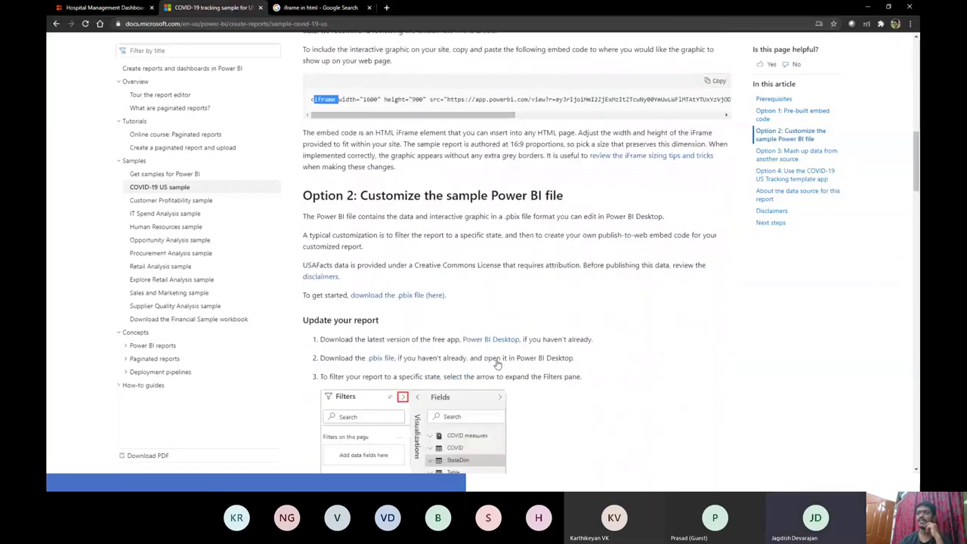
{"action": "scroll", "coordinate": [498, 363], "scroll_direction": "down", "scroll_amount": 11}
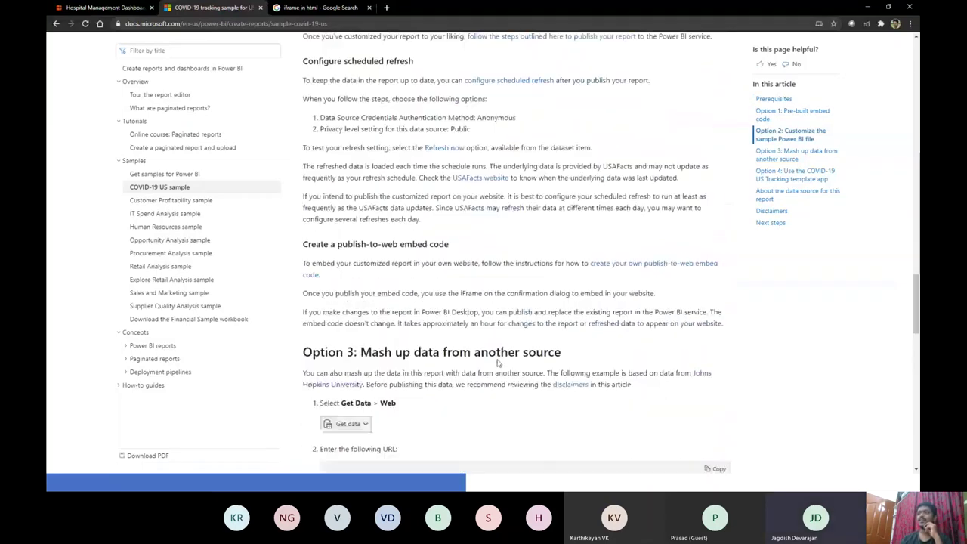
{"action": "scroll", "coordinate": [498, 364], "scroll_direction": "up", "scroll_amount": 12}
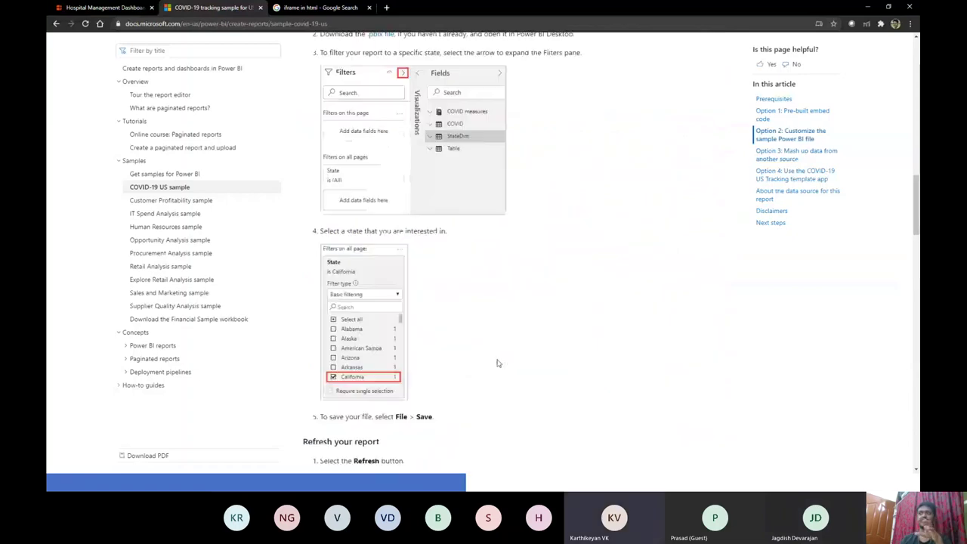
{"action": "scroll", "coordinate": [497, 364], "scroll_direction": "up", "scroll_amount": 15}
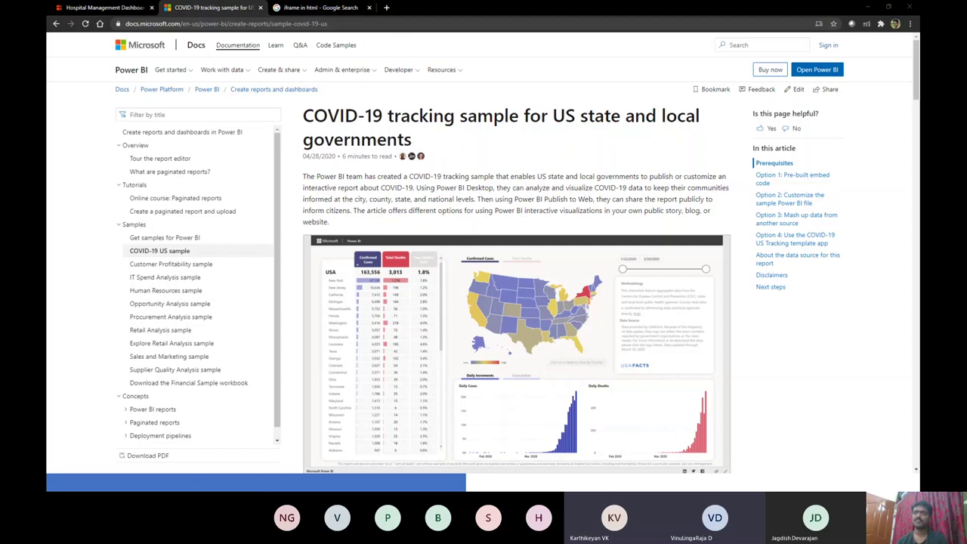
Step: Switch to Power BI Desktop, view the full list of data sources available in Get Data, and close it
{"action": "key", "text": "alt+Tab"}
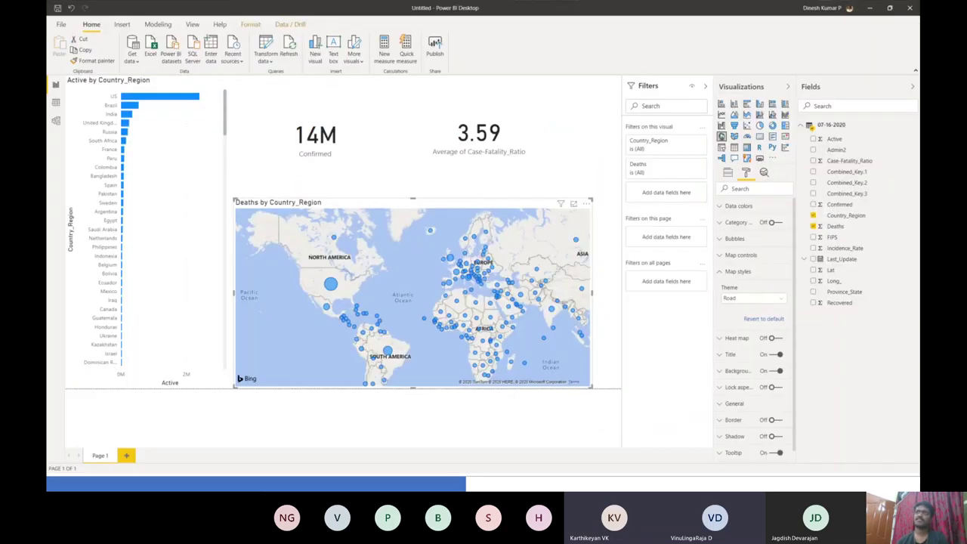
{"action": "left_click", "coordinate": [137, 65]}
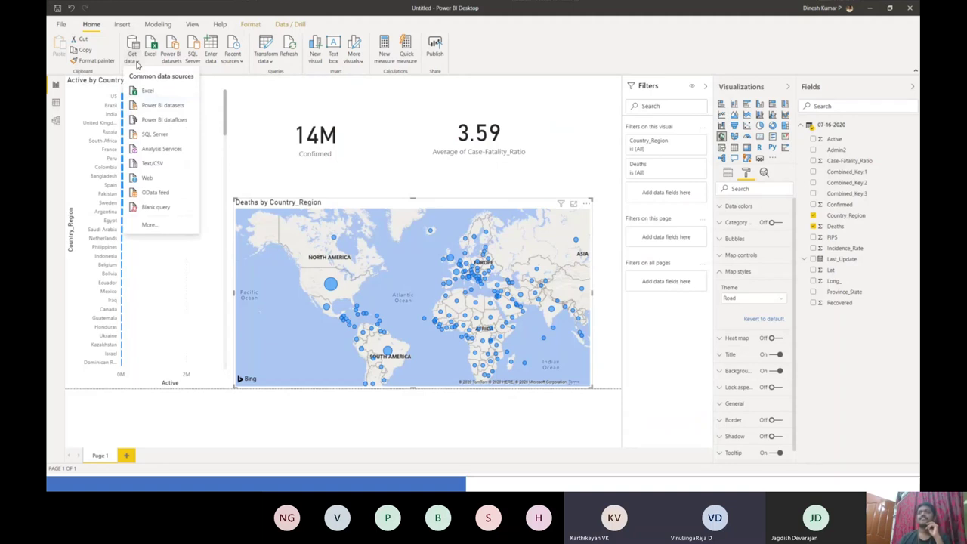
{"action": "left_click", "coordinate": [156, 226]}
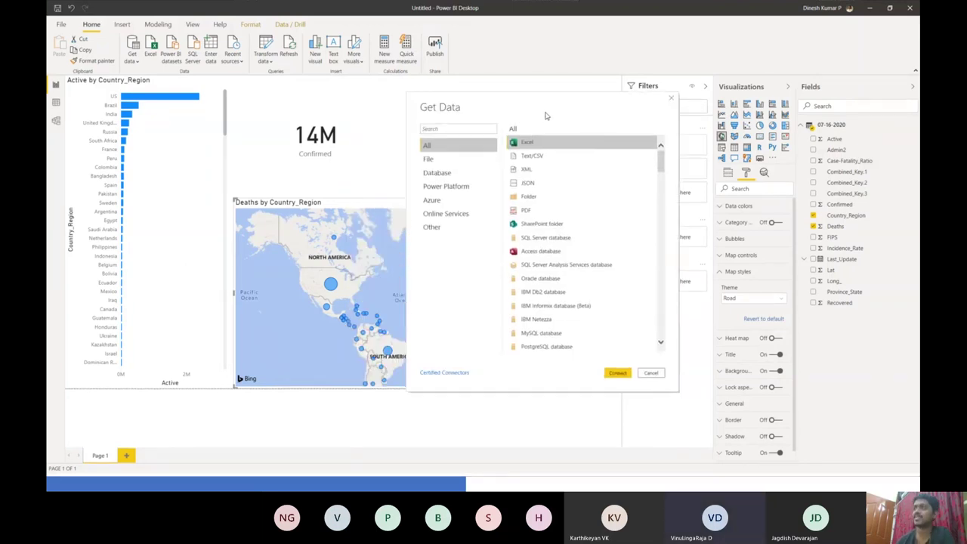
{"action": "left_click", "coordinate": [670, 98]}
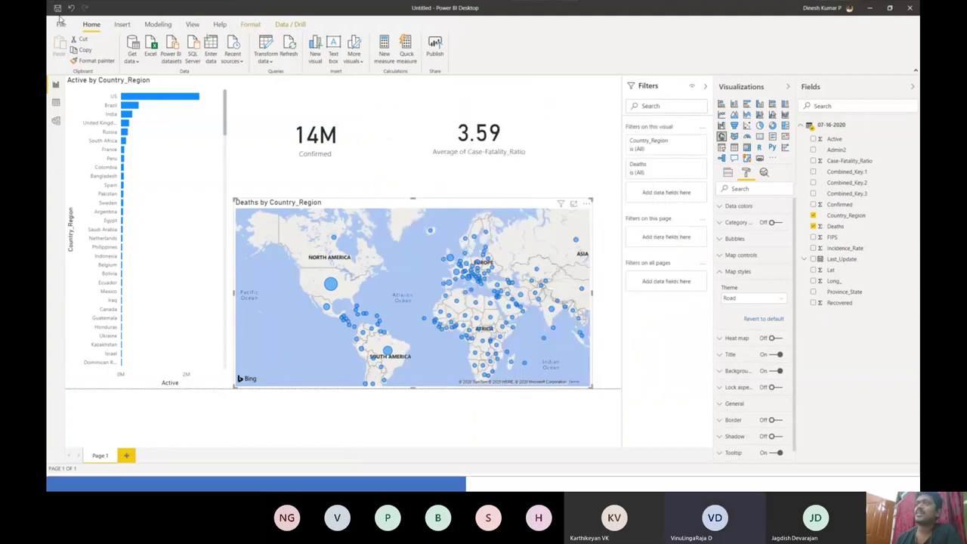
Step: Open the full Get Data source list and review the File, Azure and Online Services categories
{"action": "left_click", "coordinate": [139, 65]}
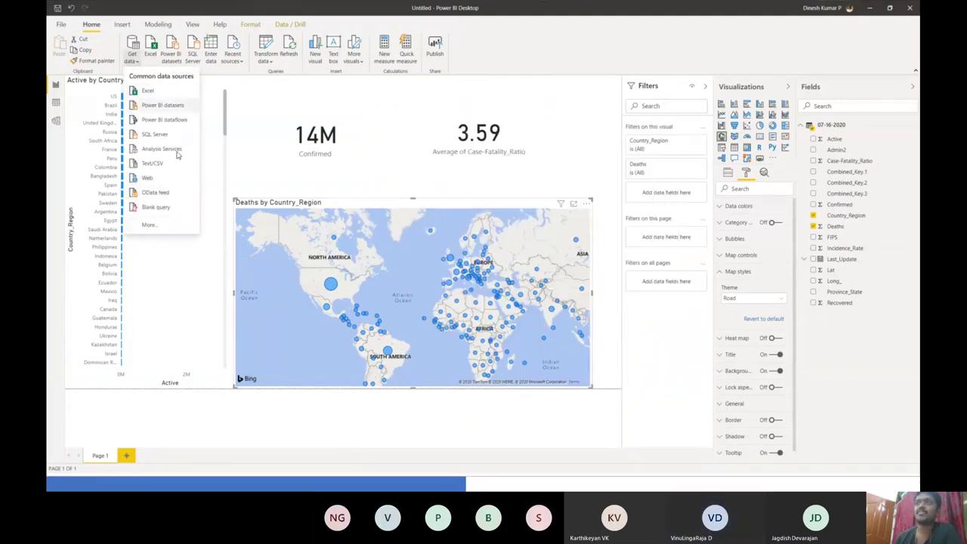
{"action": "left_click", "coordinate": [153, 227]}
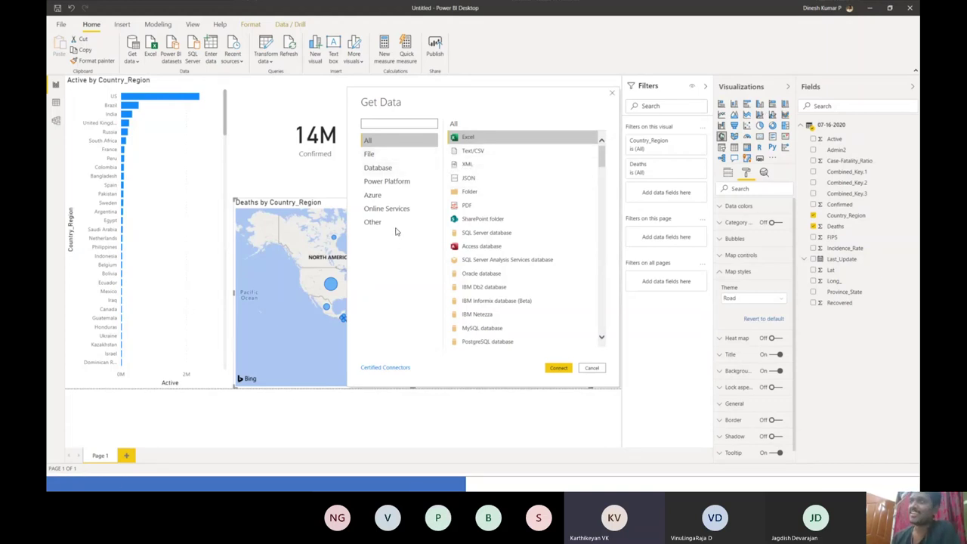
{"action": "left_click", "coordinate": [385, 172]}
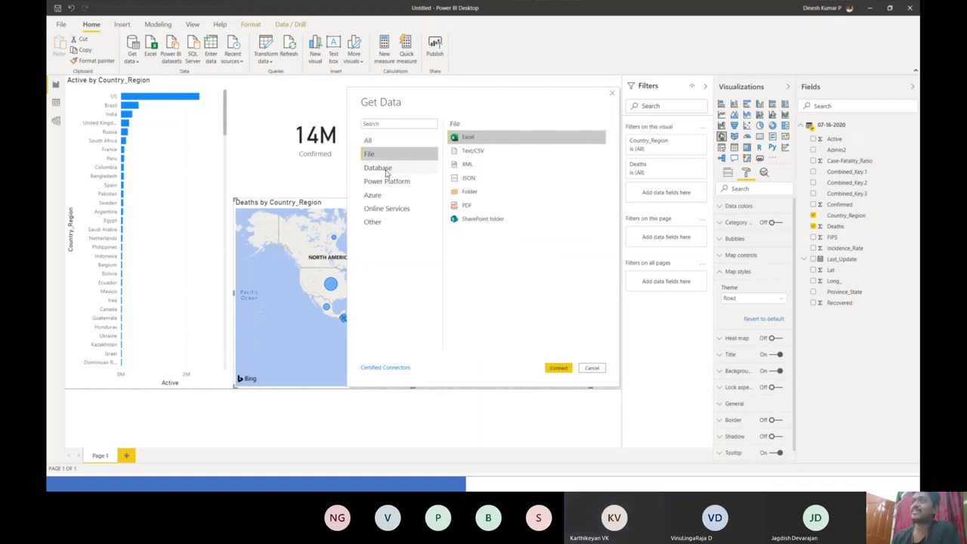
{"action": "left_click", "coordinate": [378, 195]}
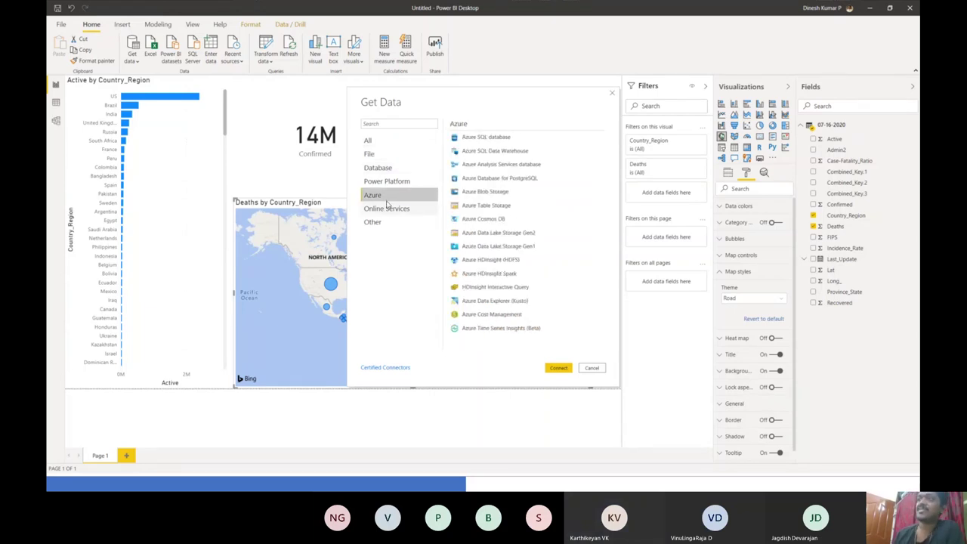
{"action": "left_click", "coordinate": [387, 207]}
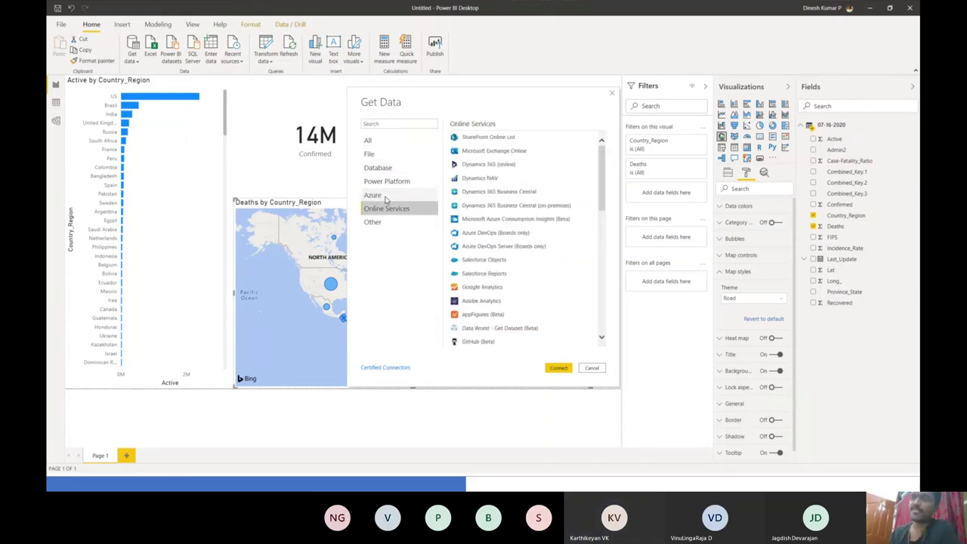
{"action": "left_click", "coordinate": [384, 198]}
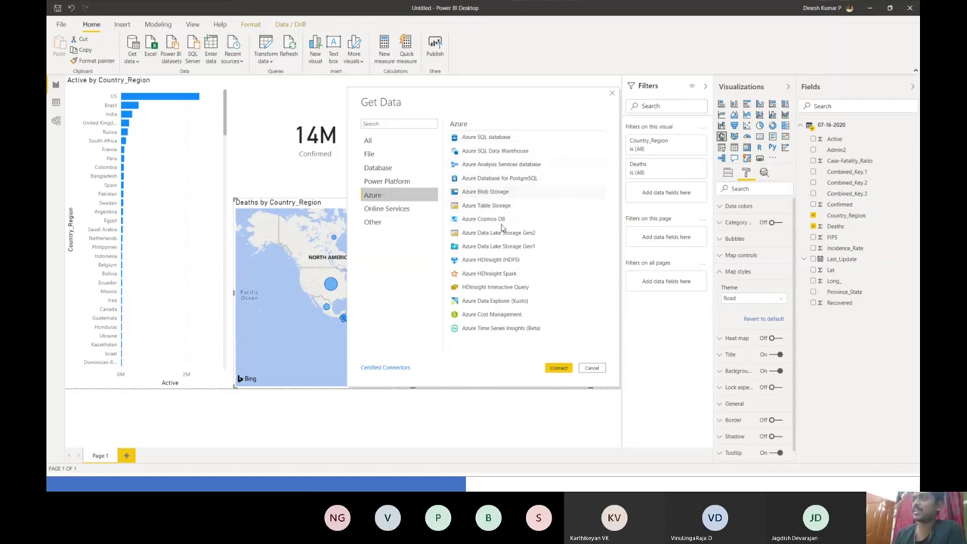
{"action": "left_click", "coordinate": [386, 211]}
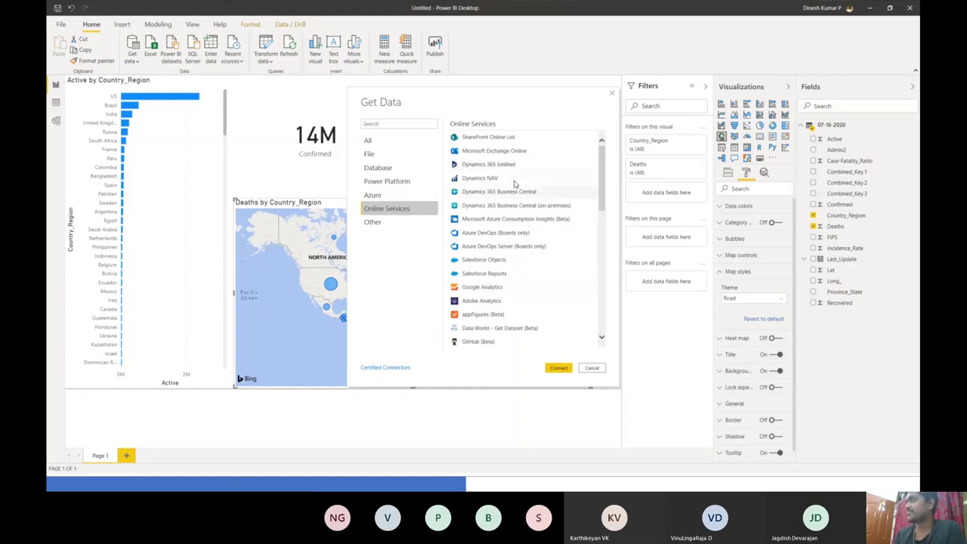
{"action": "mouse_move", "coordinate": [604, 175]}
{"action": "left_mouse_down"}
{"action": "mouse_move", "coordinate": [605, 305]}
{"action": "mouse_move", "coordinate": [606, 157]}
{"action": "left_mouse_up"}
Step: Search the data sources for "aws" and "amaz", and clear the search
{"action": "left_click", "coordinate": [399, 122]}
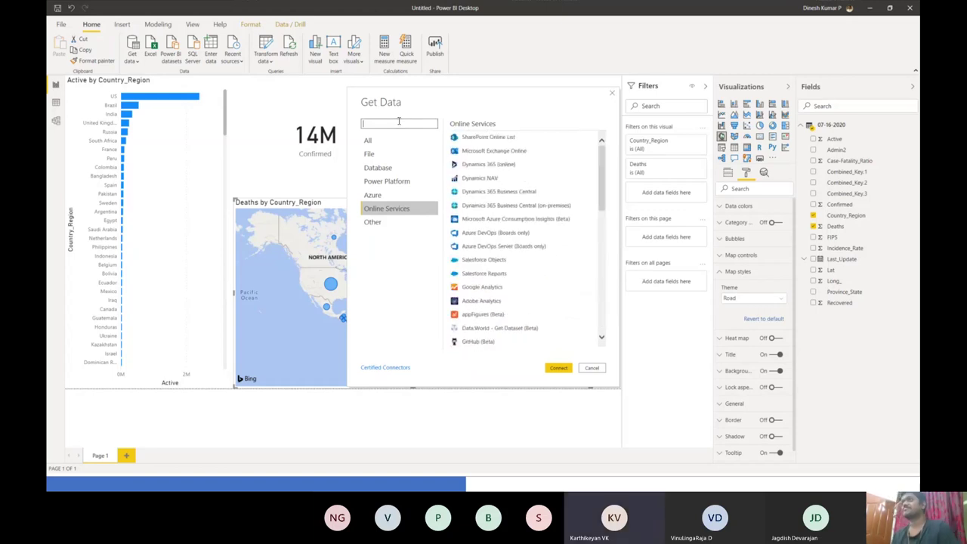
{"action": "type", "text": "aws"}
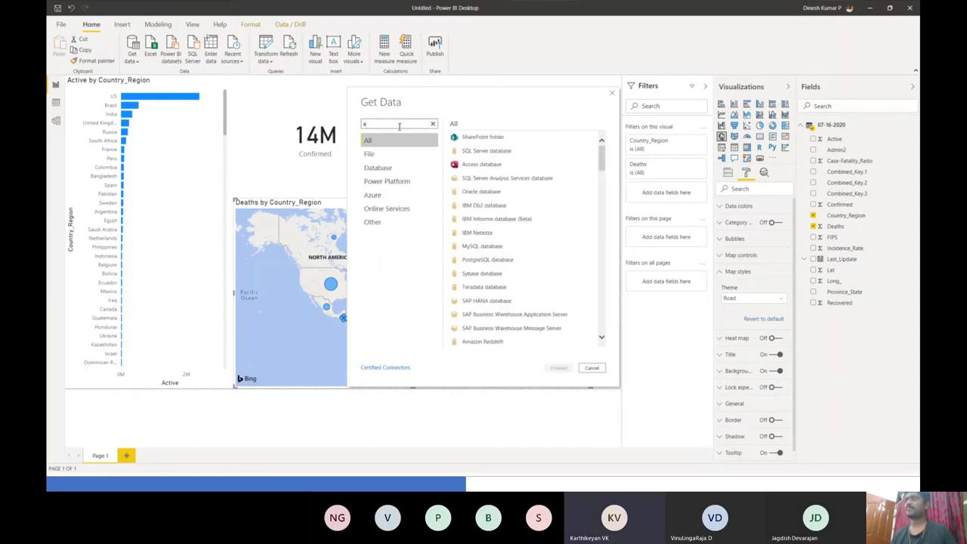
{"action": "type", "text": "maz"}
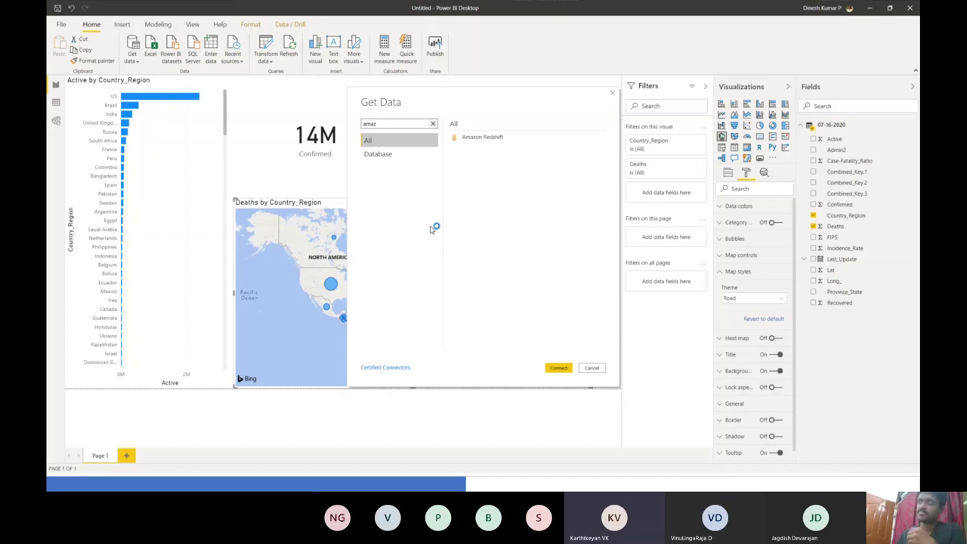
{"action": "key", "text": "BackSpace"}
{"action": "key", "text": "BackSpace"}
{"action": "key", "text": "BackSpace"}
{"action": "key", "text": "BackSpace"}
Step: Browse the Online Services connectors and show the data sources in the Other category
{"action": "left_click", "coordinate": [391, 209]}
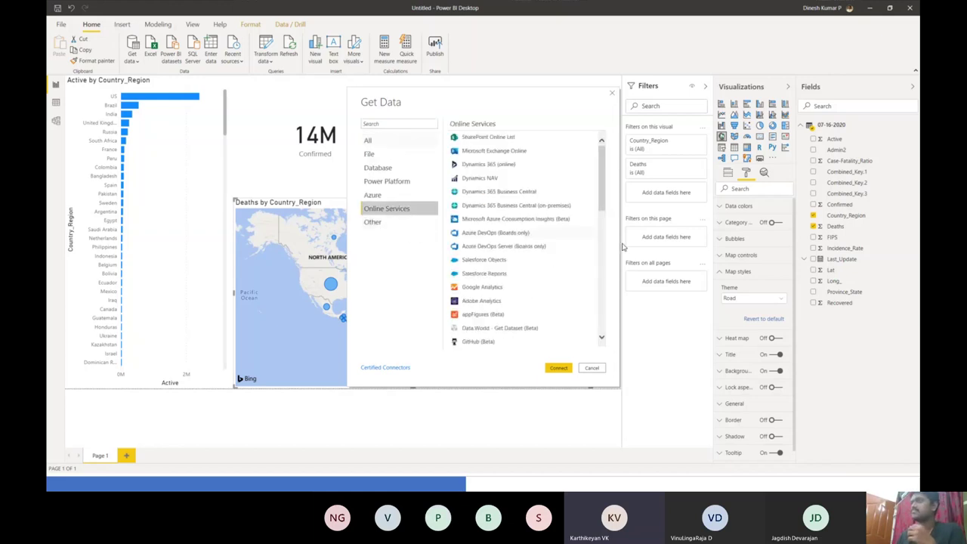
{"action": "scroll", "coordinate": [534, 318], "scroll_direction": "down", "scroll_amount": 3}
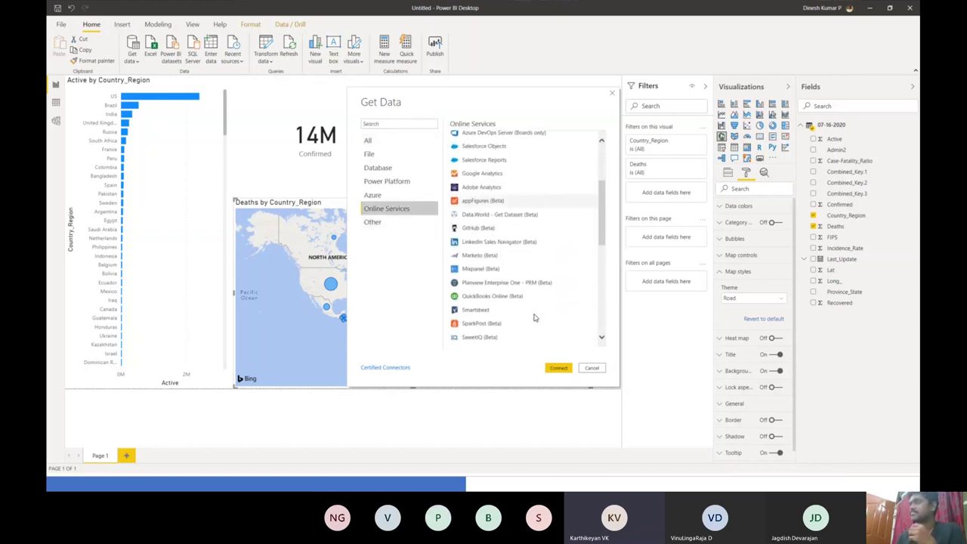
{"action": "scroll", "coordinate": [534, 318], "scroll_direction": "down", "scroll_amount": 6}
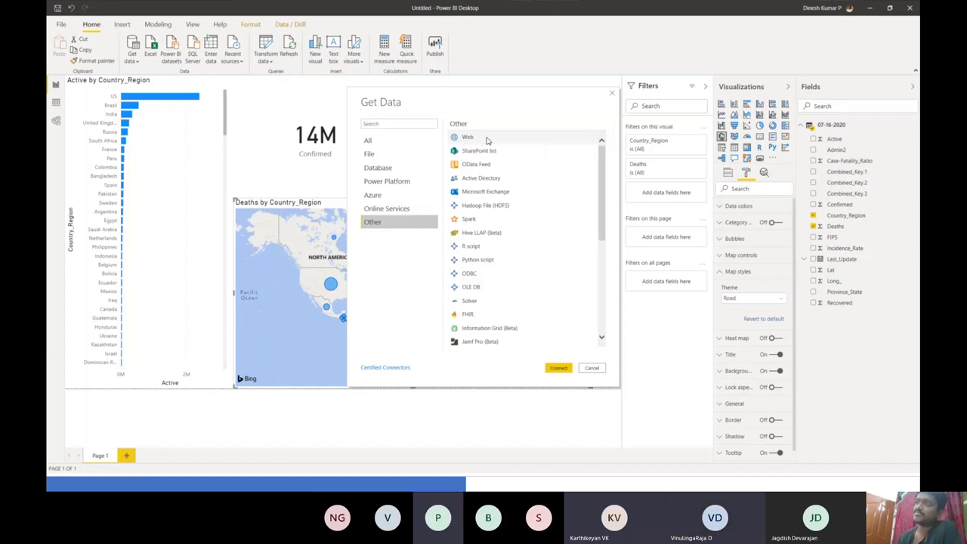
Step: Open the Certified Connectors documentation, skim up to the article's title, and return to Power BI Desktop
{"action": "left_click", "coordinate": [385, 367]}
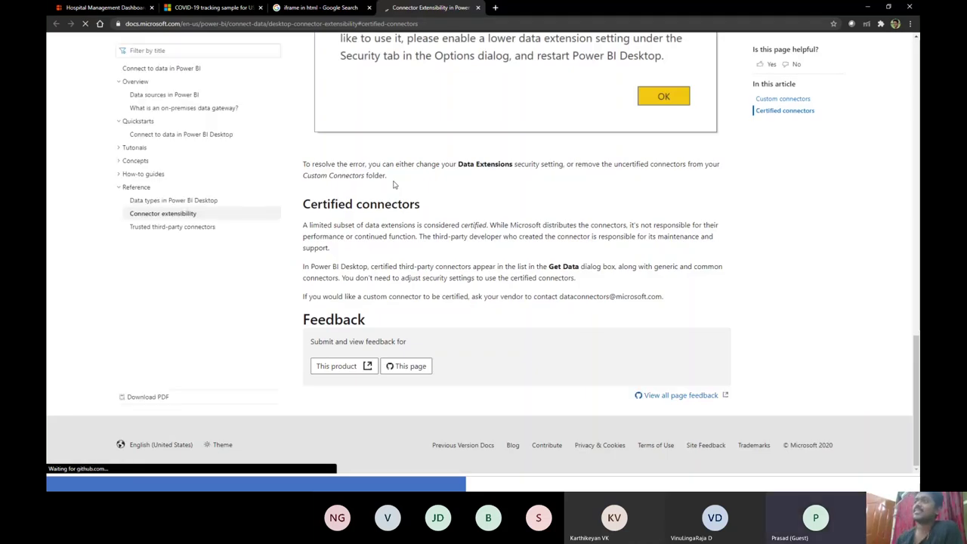
{"action": "scroll", "coordinate": [454, 249], "scroll_direction": "up", "scroll_amount": 5}
{"action": "scroll", "coordinate": [476, 269], "scroll_direction": "up", "scroll_amount": 10}
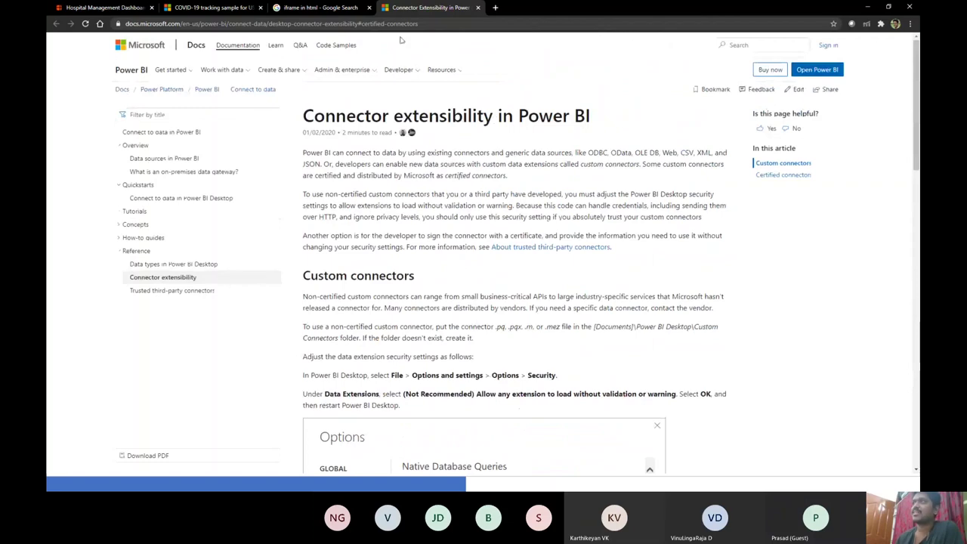
{"action": "left_click", "coordinate": [867, 8]}
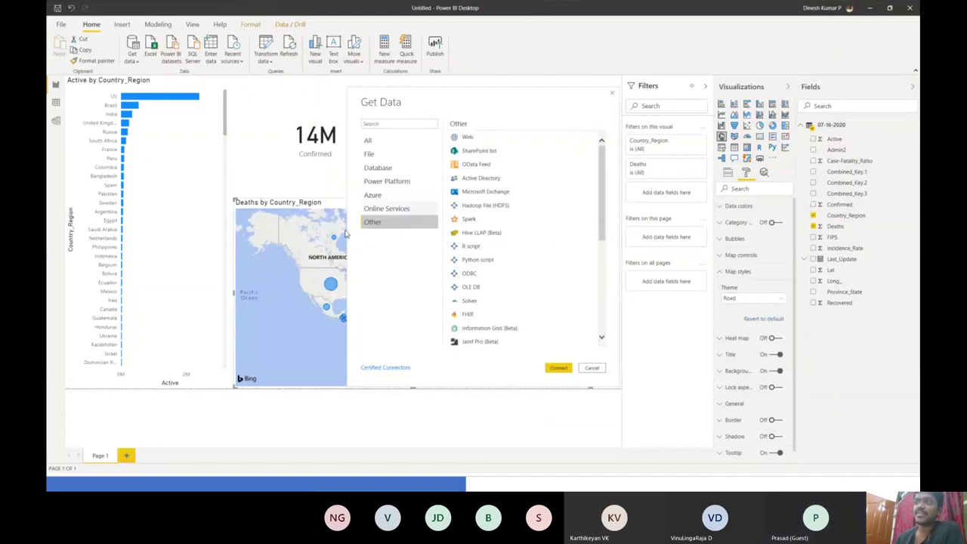
Step: Examine the Online Services connectors again, down to Dynamics 365 Customer Insights, and return to the start of the list
{"action": "left_click", "coordinate": [386, 209]}
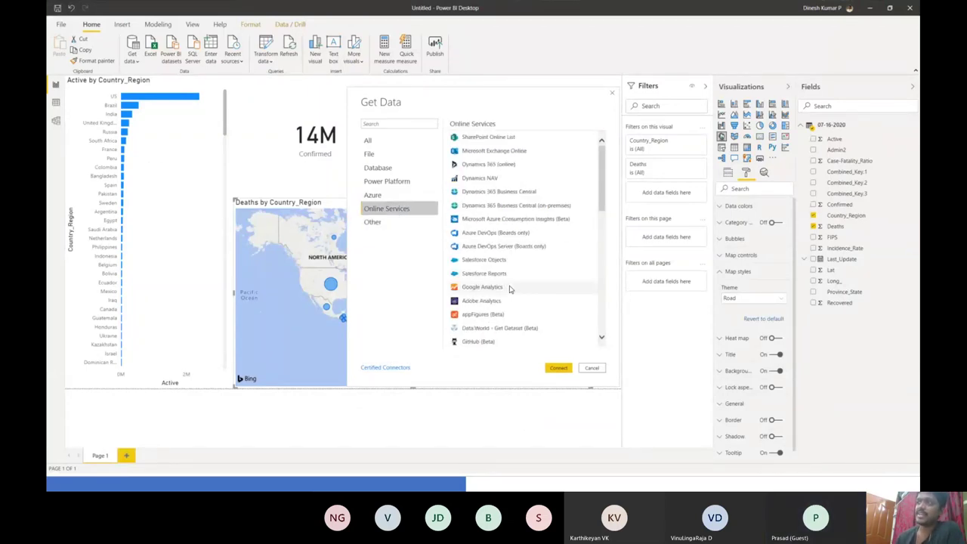
{"action": "scroll", "coordinate": [502, 302], "scroll_direction": "down", "scroll_amount": 2}
{"action": "scroll", "coordinate": [503, 303], "scroll_direction": "down", "scroll_amount": 2}
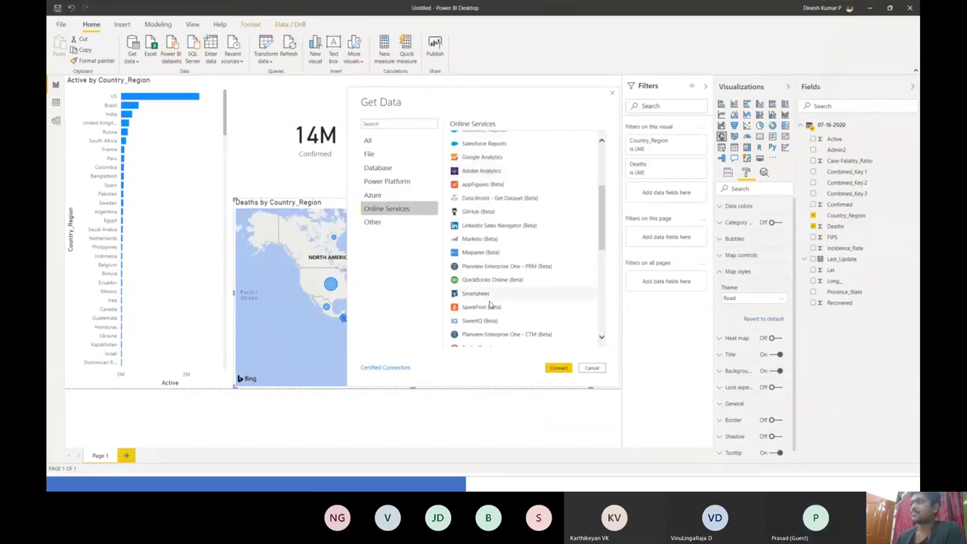
{"action": "scroll", "coordinate": [486, 326], "scroll_direction": "down", "scroll_amount": 2}
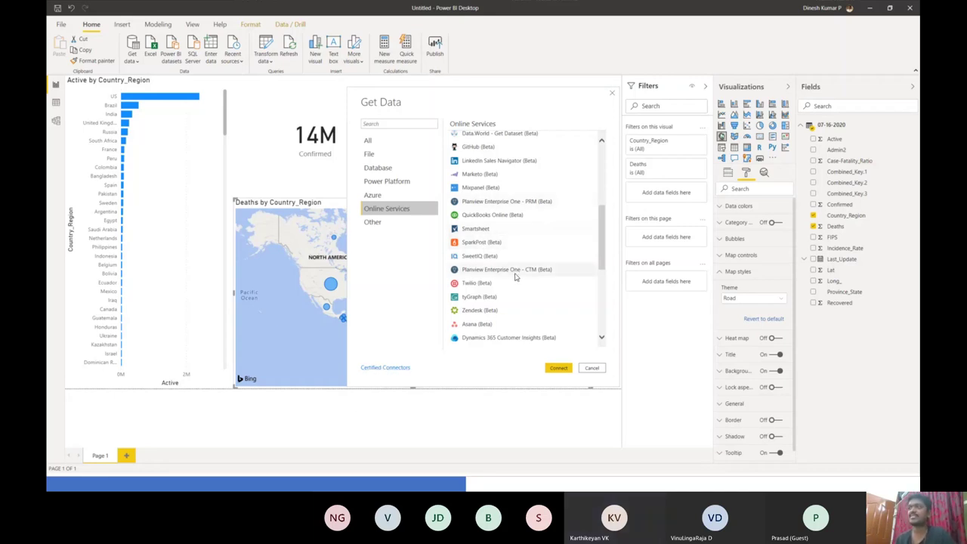
{"action": "scroll", "coordinate": [514, 278], "scroll_direction": "up", "scroll_amount": 1}
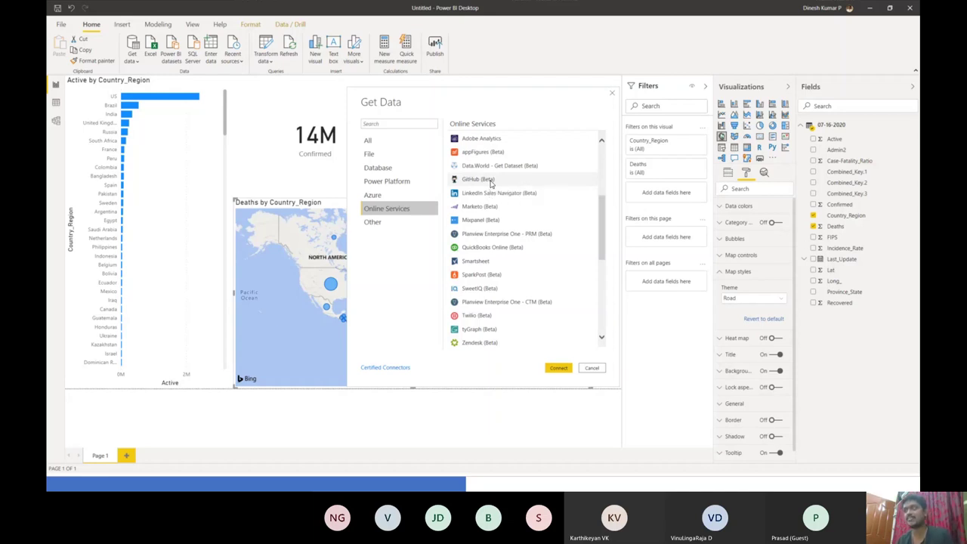
{"action": "scroll", "coordinate": [491, 183], "scroll_direction": "up", "scroll_amount": 4}
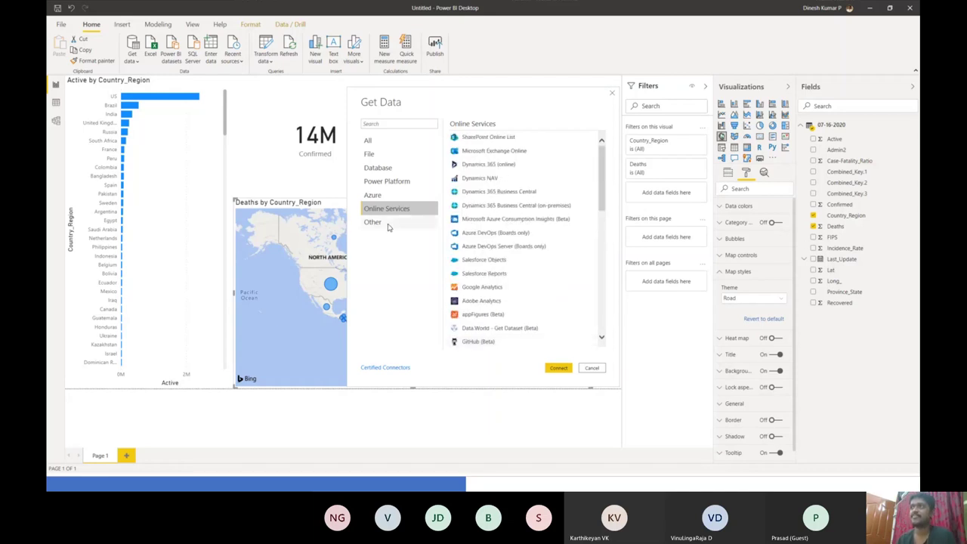
Step: Connect to the Web source from the Other category and inspect the Advanced URL parts and HTTP request header options
{"action": "key", "text": "Down"}
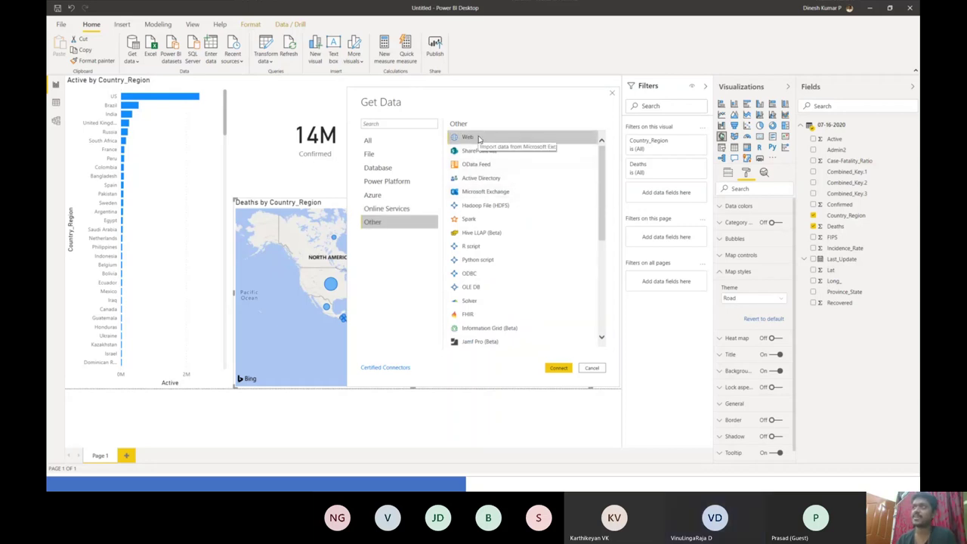
{"action": "left_click", "coordinate": [557, 367]}
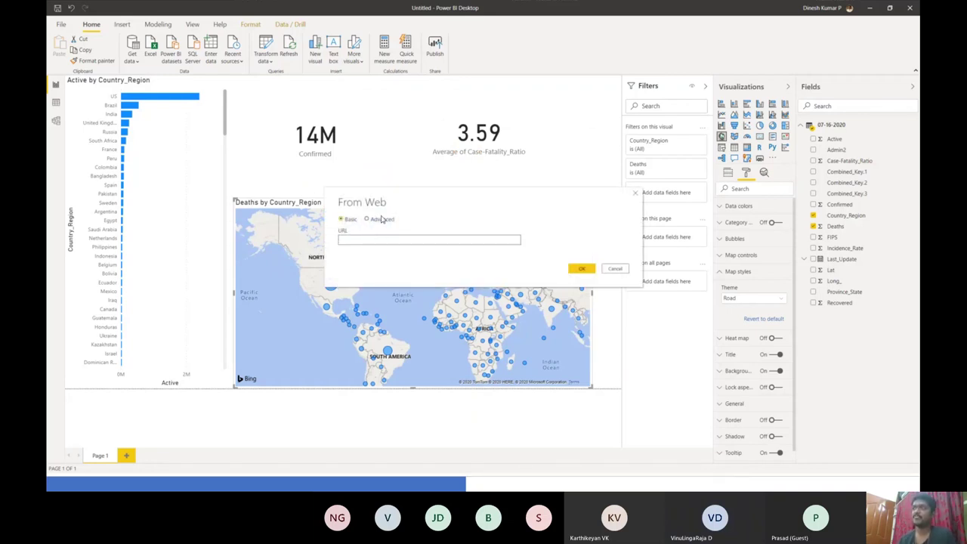
{"action": "left_click", "coordinate": [369, 219]}
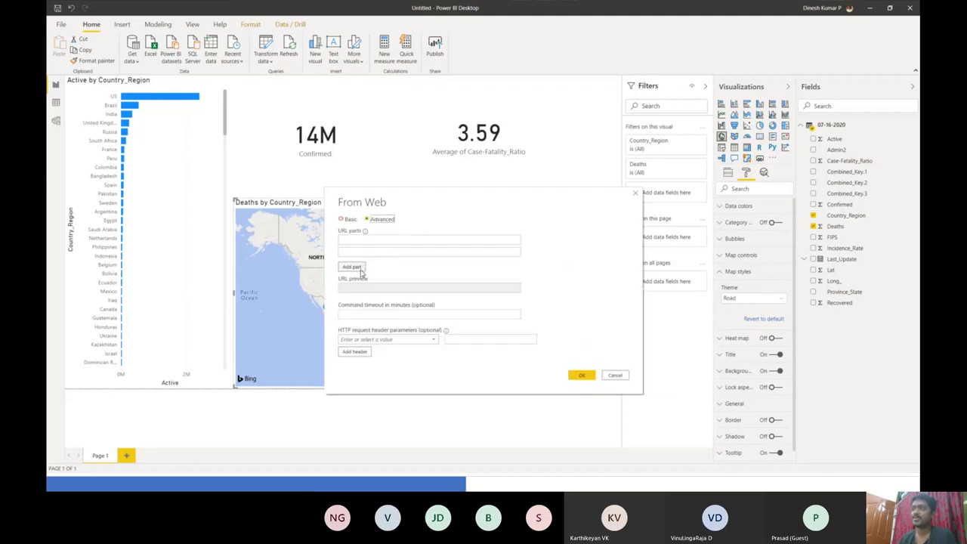
{"action": "left_click", "coordinate": [362, 313]}
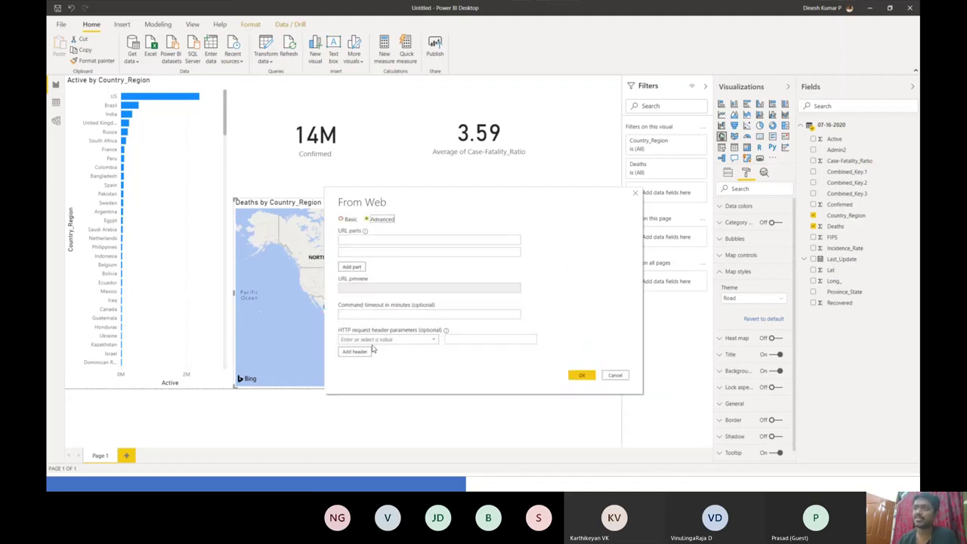
{"action": "left_click", "coordinate": [435, 341]}
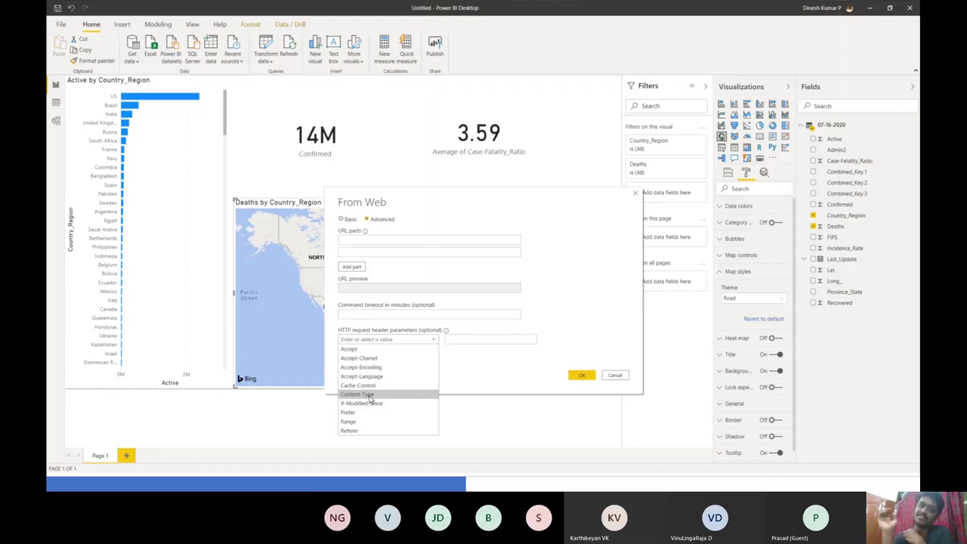
{"action": "left_click", "coordinate": [594, 407]}
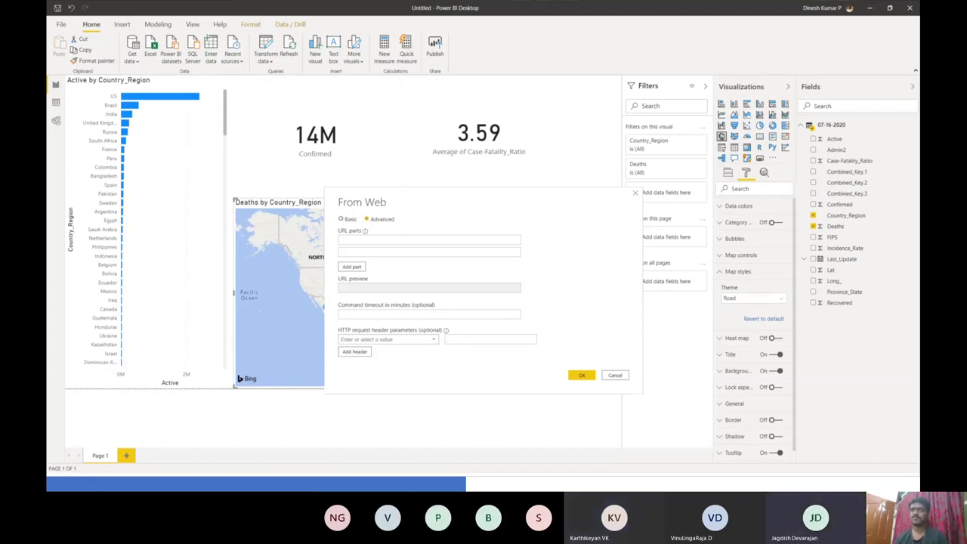
Step: Switch to the connector extensibility article in the browser, return to Power BI Desktop, and cancel the From Web dialog
{"action": "key", "text": "alt+Tab"}
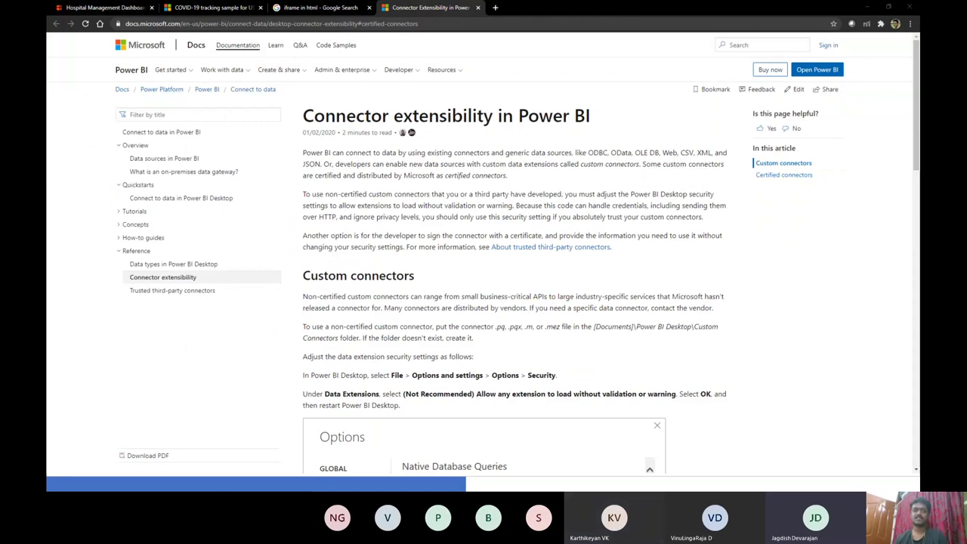
{"action": "key", "text": "alt+Tab"}
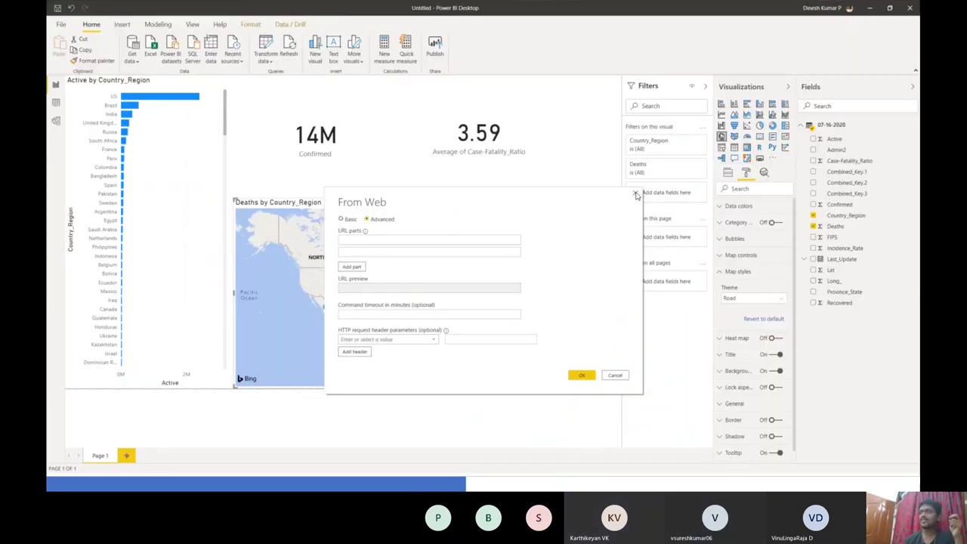
{"action": "left_click", "coordinate": [637, 195]}
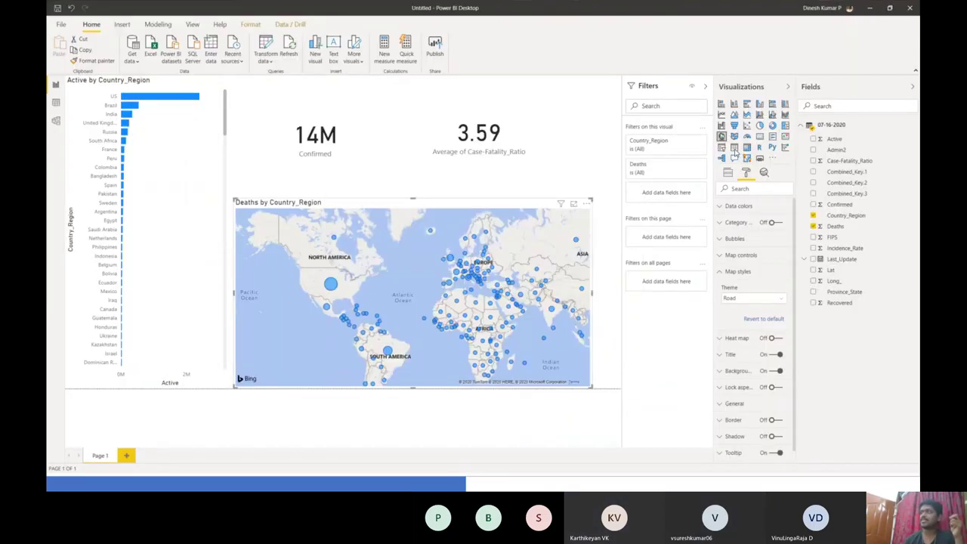
Step: Change the Deaths by Country_Region map to a table visual and delete it
{"action": "left_click", "coordinate": [734, 148]}
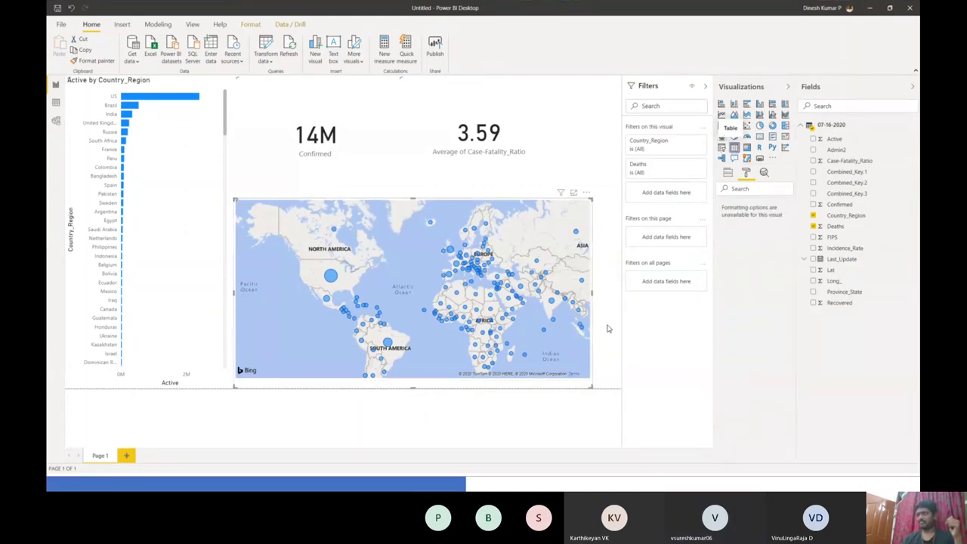
{"action": "key", "text": "Delete"}
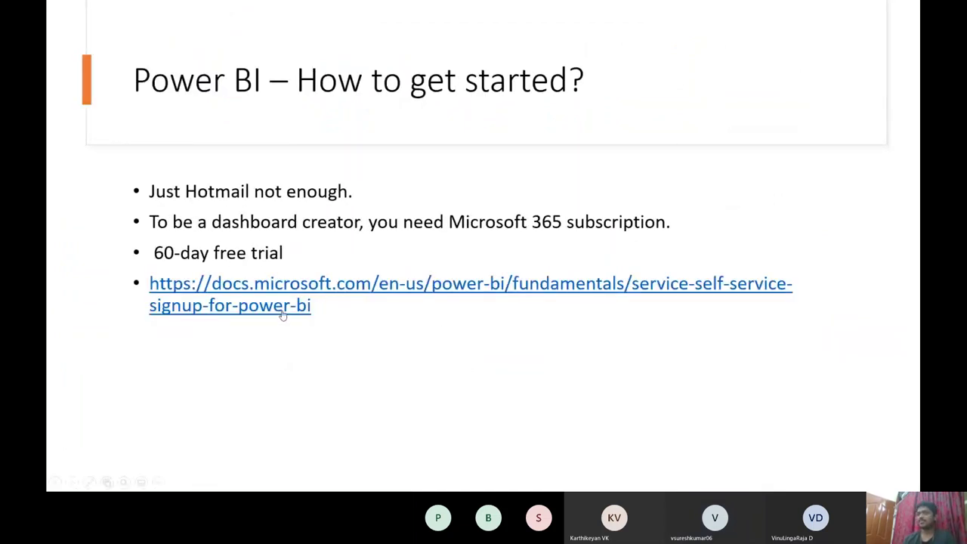
Step: Open the Power BI service sign-up article linked on the "How to get started?" slide and select its web address
{"action": "left_click", "coordinate": [281, 312]}
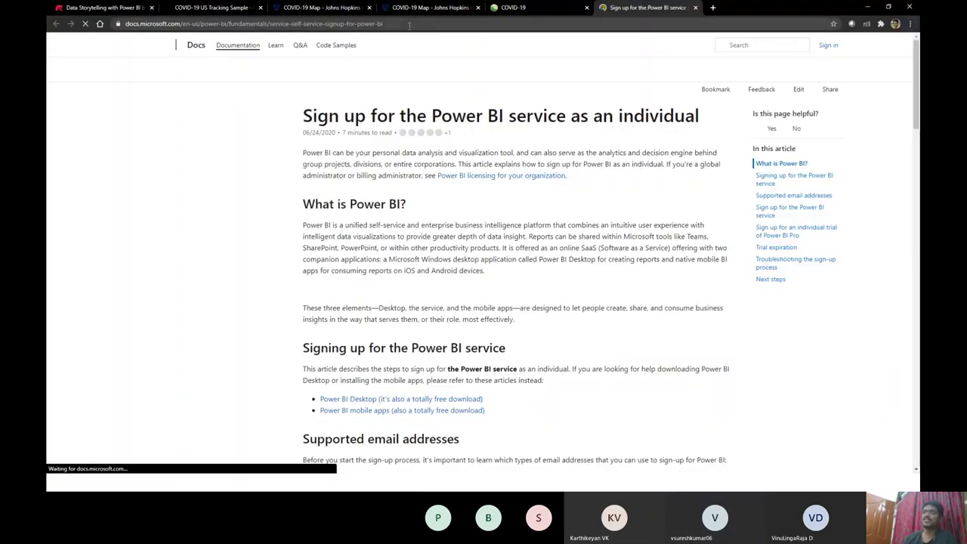
{"action": "left_click", "coordinate": [409, 23]}
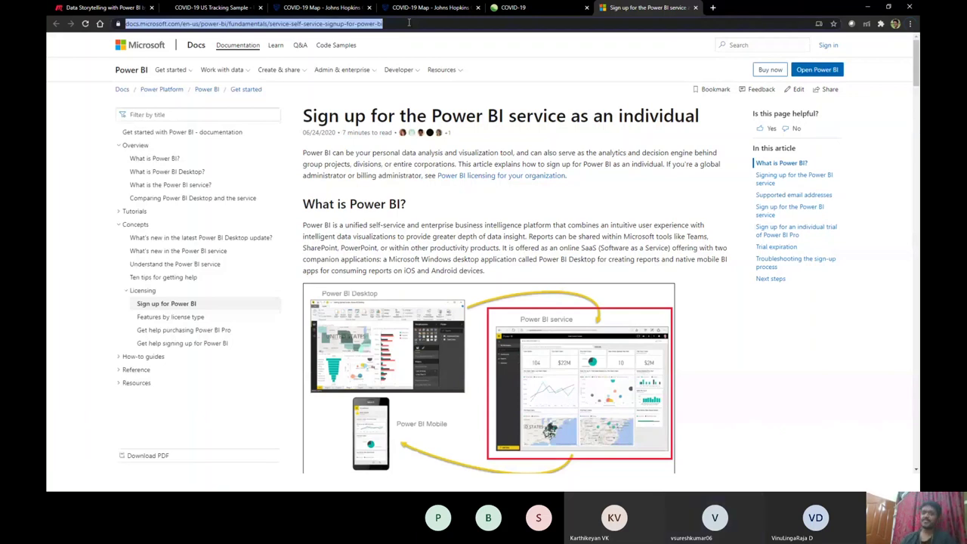
{"action": "key", "text": "alt+Tab"}
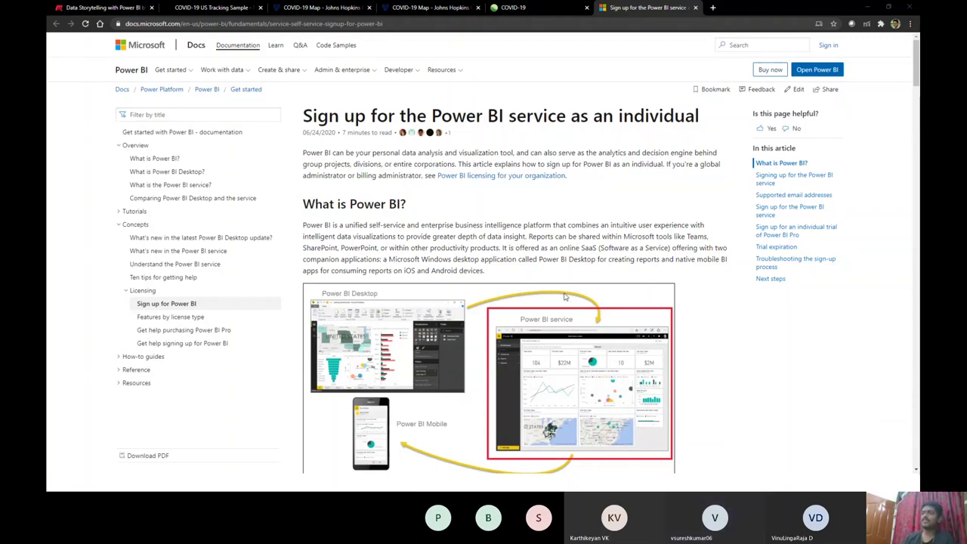
Step: Read through the sign-up article from the supported email addresses to the sign-up steps for the Power BI service
{"action": "scroll", "coordinate": [563, 295], "scroll_direction": "down", "scroll_amount": 3}
{"action": "scroll", "coordinate": [544, 283], "scroll_direction": "down", "scroll_amount": 4}
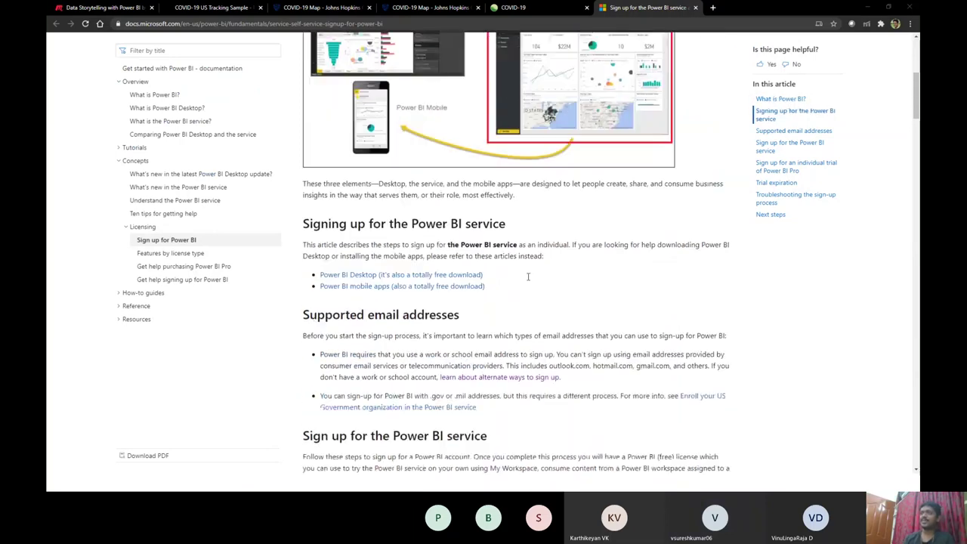
{"action": "scroll", "coordinate": [453, 227], "scroll_direction": "down", "scroll_amount": 2}
{"action": "scroll", "coordinate": [399, 214], "scroll_direction": "down", "scroll_amount": 3}
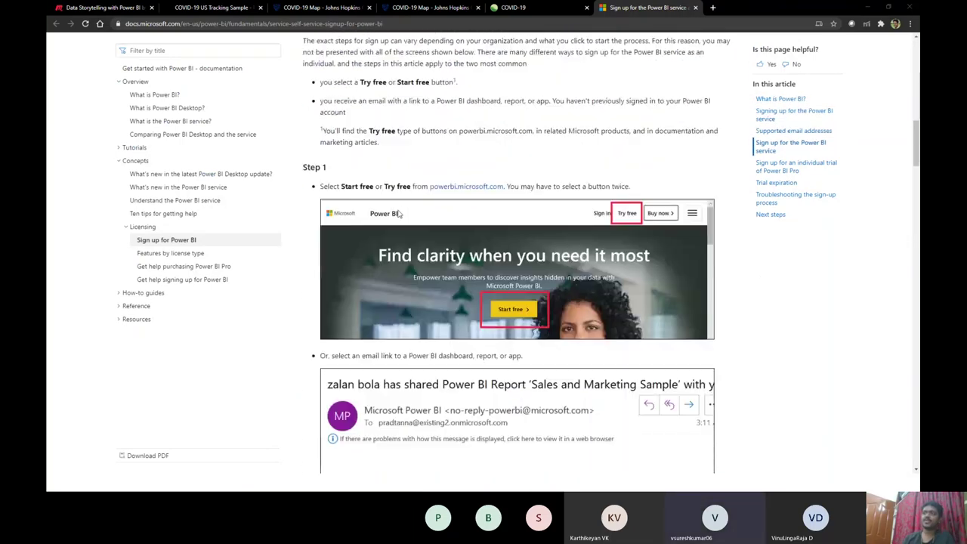
{"action": "scroll", "coordinate": [399, 213], "scroll_direction": "down", "scroll_amount": 4}
{"action": "scroll", "coordinate": [528, 226], "scroll_direction": "down", "scroll_amount": 2}
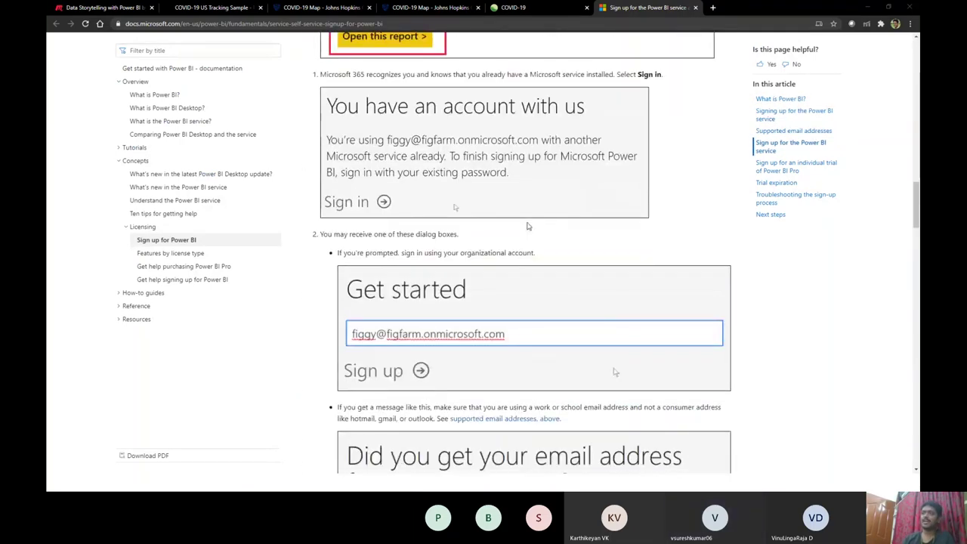
{"action": "scroll", "coordinate": [528, 226], "scroll_direction": "down", "scroll_amount": 1}
{"action": "scroll", "coordinate": [528, 225], "scroll_direction": "down", "scroll_amount": 4}
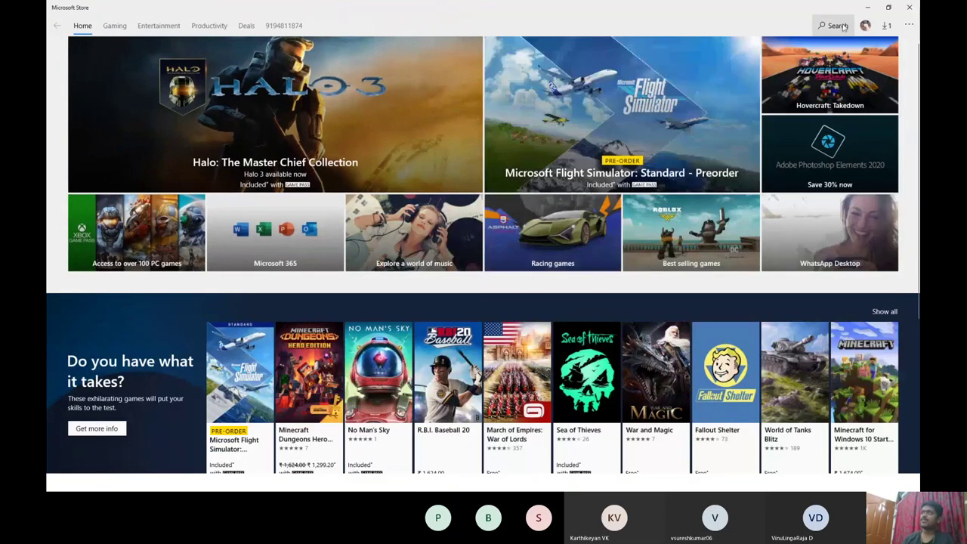
Step: Search the Microsoft Store for "power bi", look over the suggested apps, and minimize the store to return to the article
{"action": "left_click", "coordinate": [838, 26]}
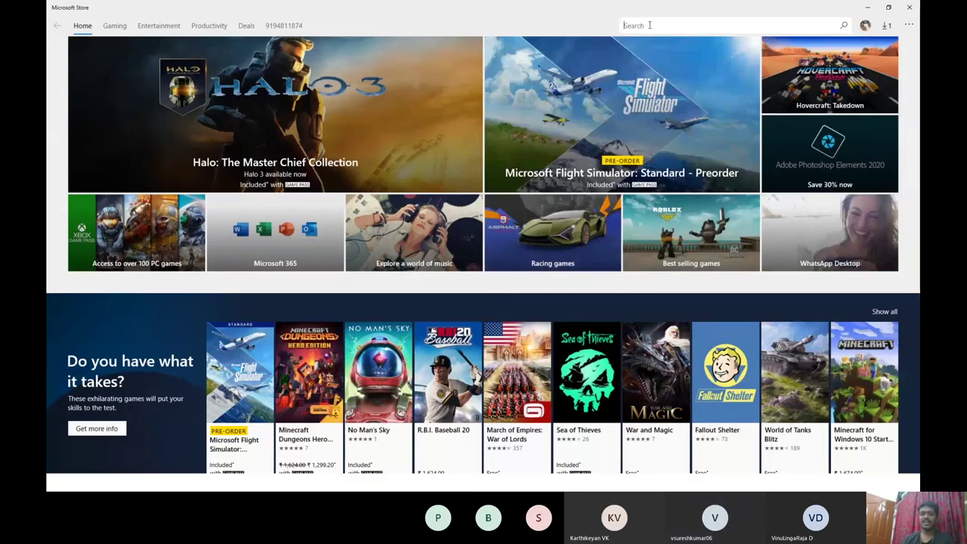
{"action": "type", "text": "ppowe"}
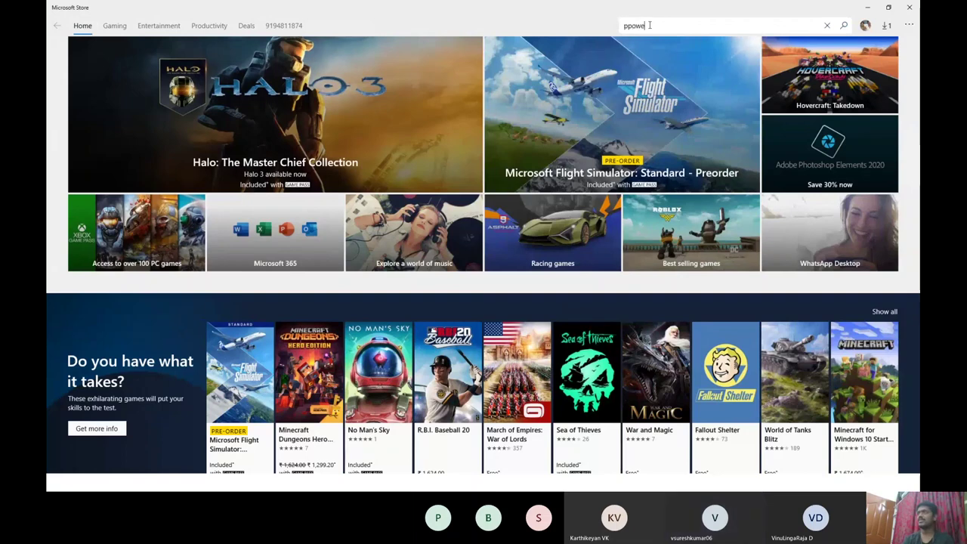
{"action": "key", "text": "BackSpace"}
{"action": "type", "text": "oeert"}
{"action": "type", "text": "wer b"}
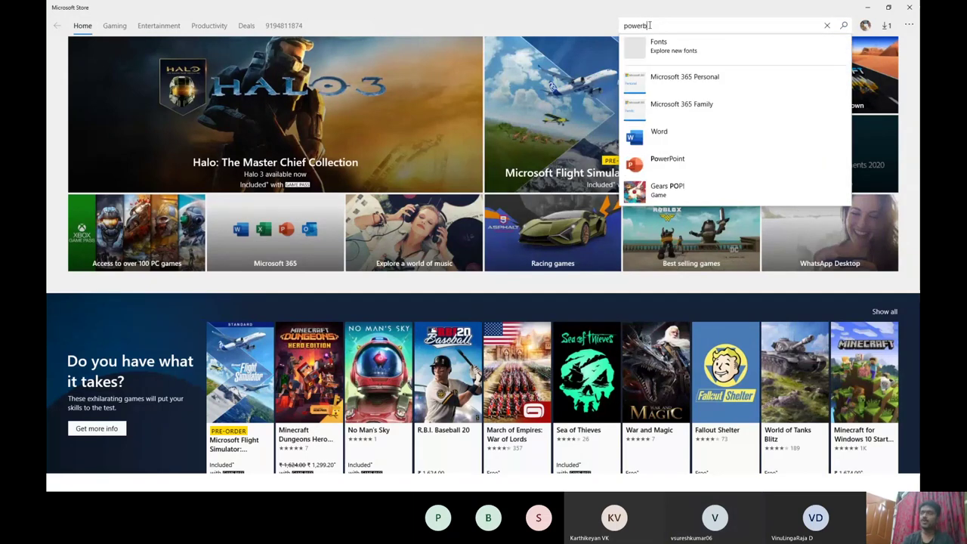
{"action": "type", "text": "i"}
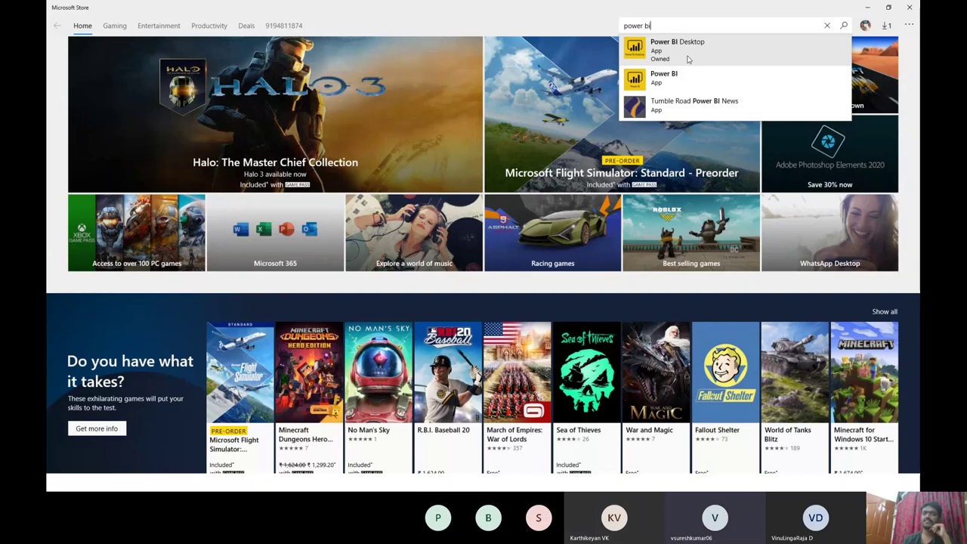
{"action": "left_click", "coordinate": [870, 9]}
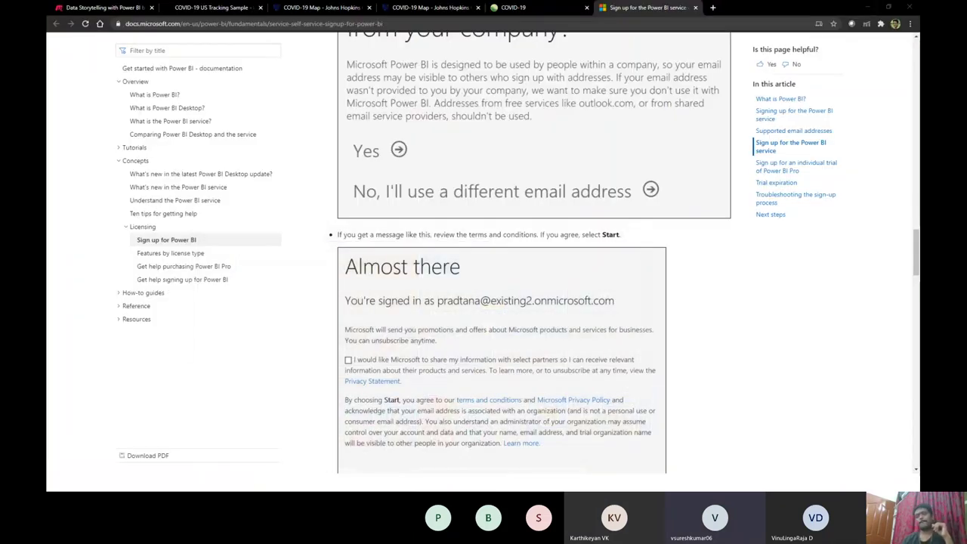